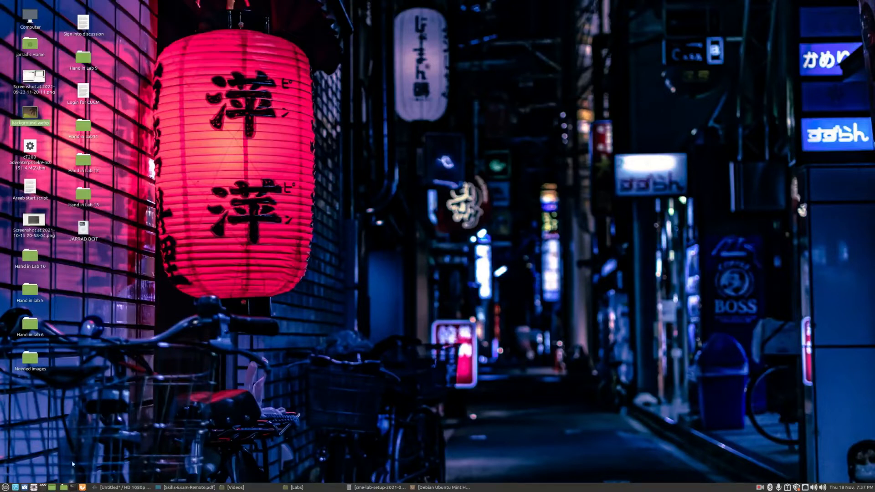
Launch Oracle VM VirtualBox Manager from the Mint panel
{"action": "left_click", "coordinate": [16, 487]}
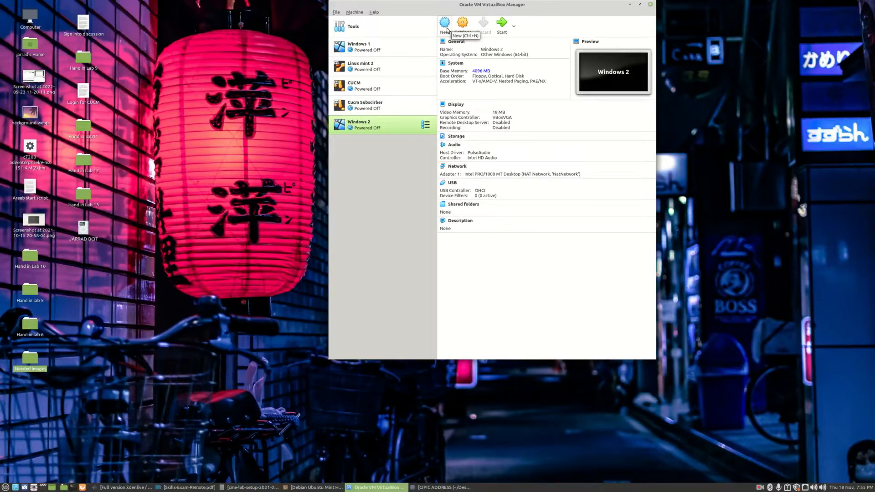
Name a new machine Cipc1 with type Microsoft Windows, version Other Windows (64-bit)
{"action": "left_click", "coordinate": [445, 23]}
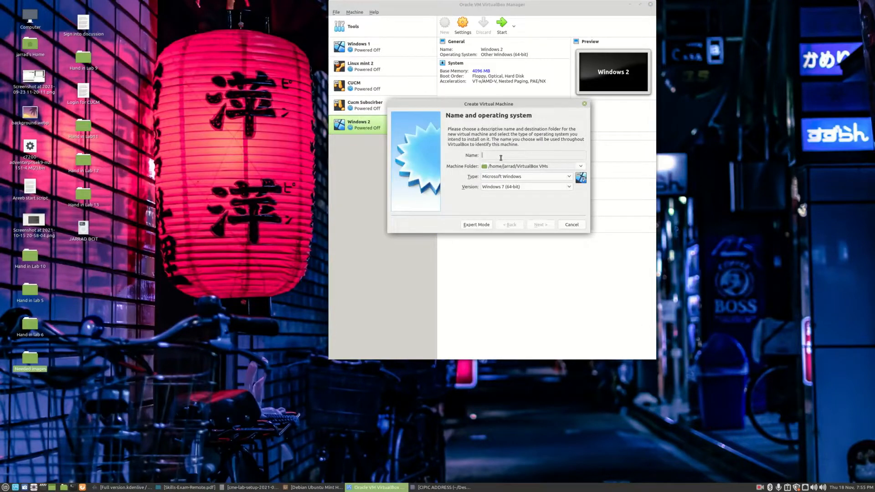
{"action": "type", "text": "Cipc1"}
{"action": "left_click", "coordinate": [507, 179]}
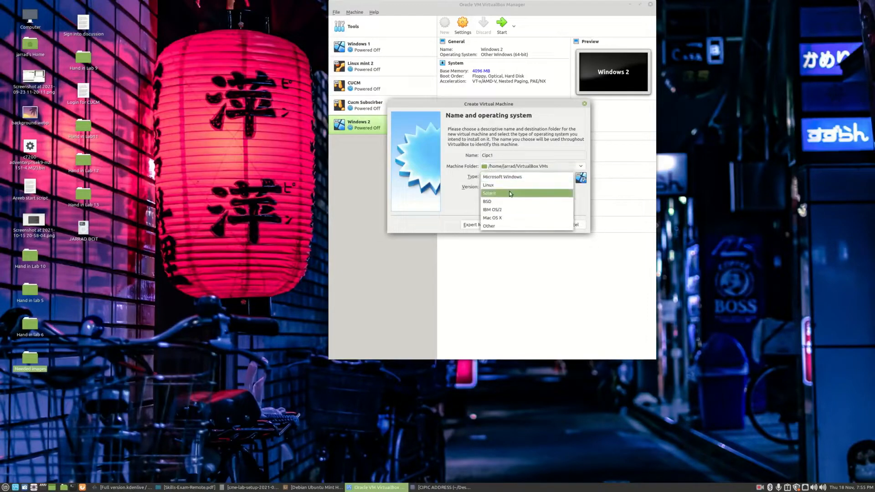
{"action": "left_click", "coordinate": [513, 178]}
{"action": "left_click", "coordinate": [510, 188]}
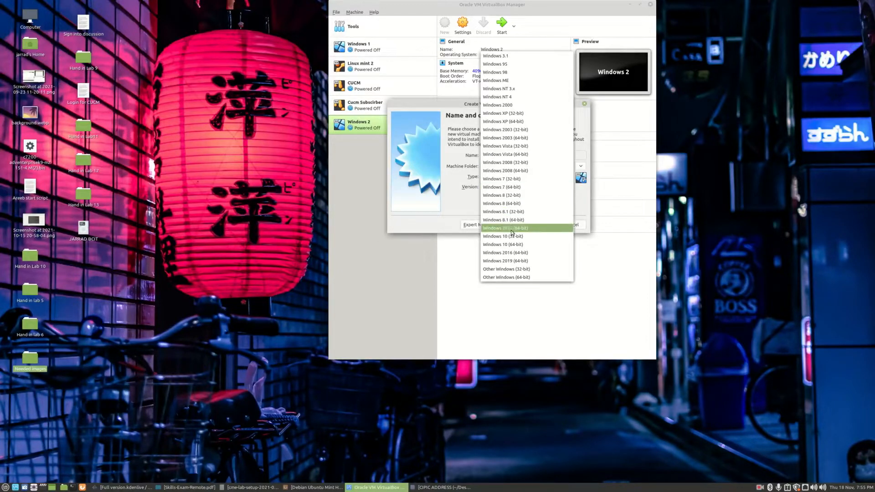
{"action": "left_click", "coordinate": [515, 278]}
Give the machine 1024 MB of memory and advance to the hard disk step
{"action": "left_click", "coordinate": [534, 225]}
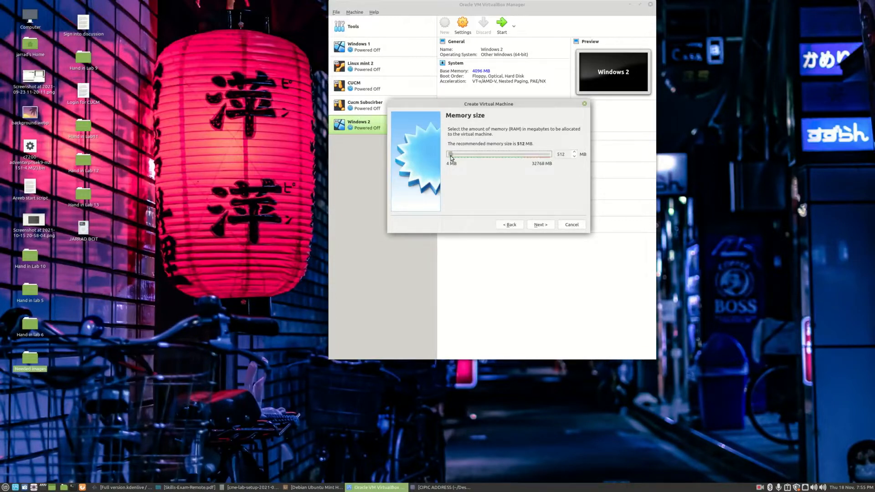
{"action": "mouse_move", "coordinate": [450, 156]}
{"action": "left_mouse_down"}
{"action": "mouse_move", "coordinate": [471, 157]}
{"action": "mouse_move", "coordinate": [461, 156]}
{"action": "left_mouse_up"}
{"action": "left_click", "coordinate": [542, 226]}
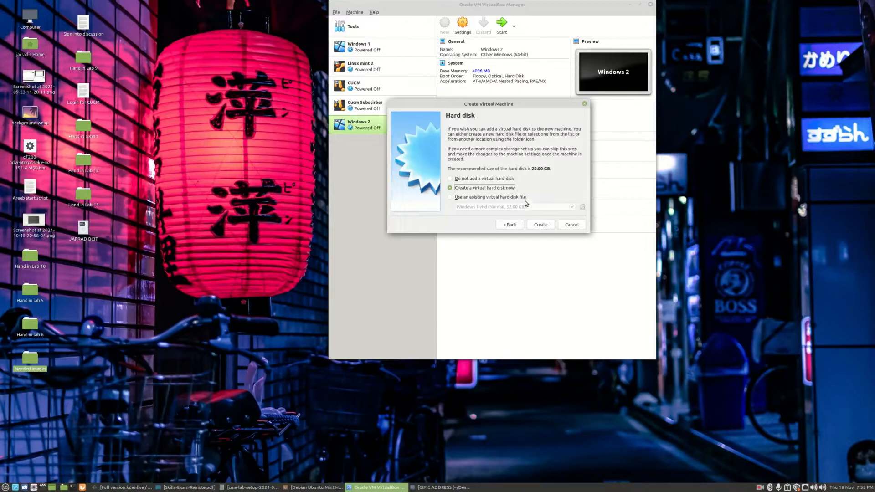
Create a new dynamically allocated virtual hard disk of type VHD
{"action": "left_click", "coordinate": [541, 225]}
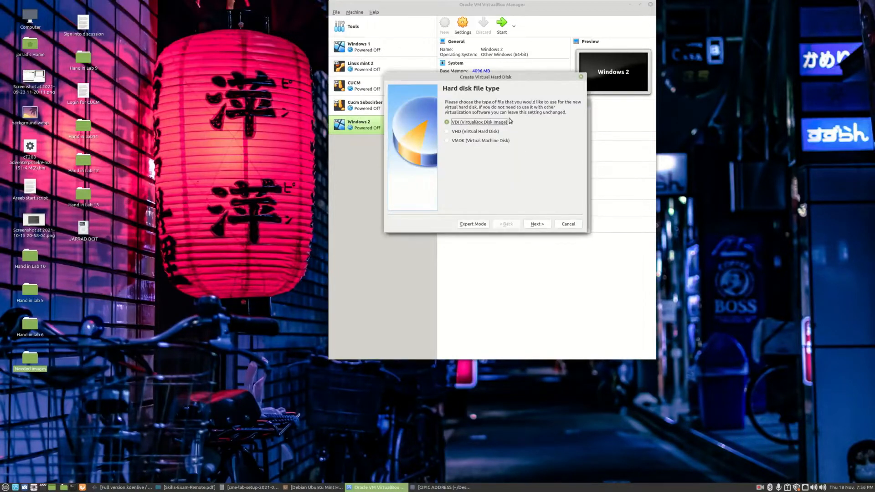
{"action": "left_click", "coordinate": [490, 134]}
{"action": "left_click", "coordinate": [538, 224]}
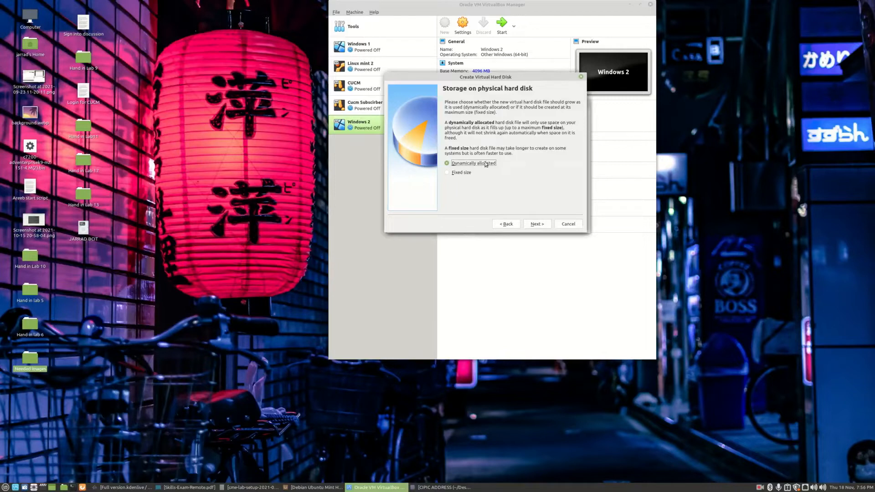
{"action": "left_click", "coordinate": [537, 225]}
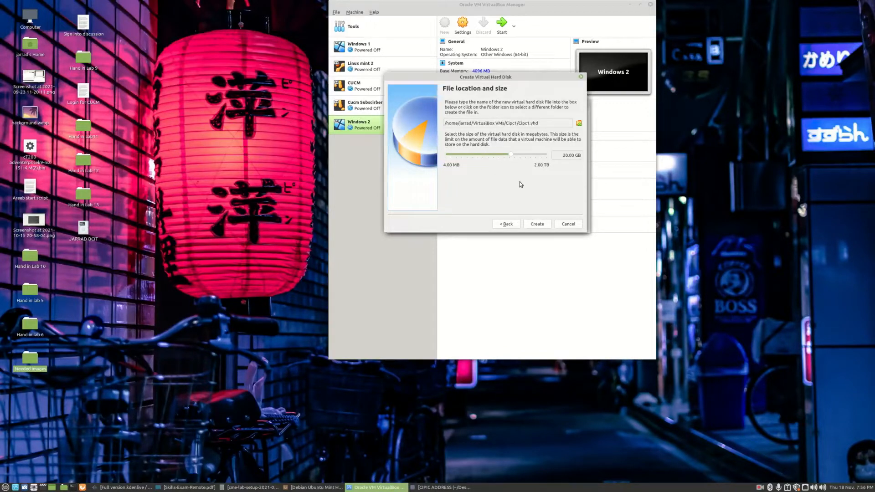
Set the disk size to 50 GB and create the Cipc1 machine
{"action": "left_click_drag", "start_coordinate": [511, 155], "coordinate": [518, 158]}
{"action": "left_click", "coordinate": [567, 158]}
{"action": "key", "text": "BackSpace"}
{"action": "type", "text": "0"}
{"action": "left_click", "coordinate": [538, 225]}
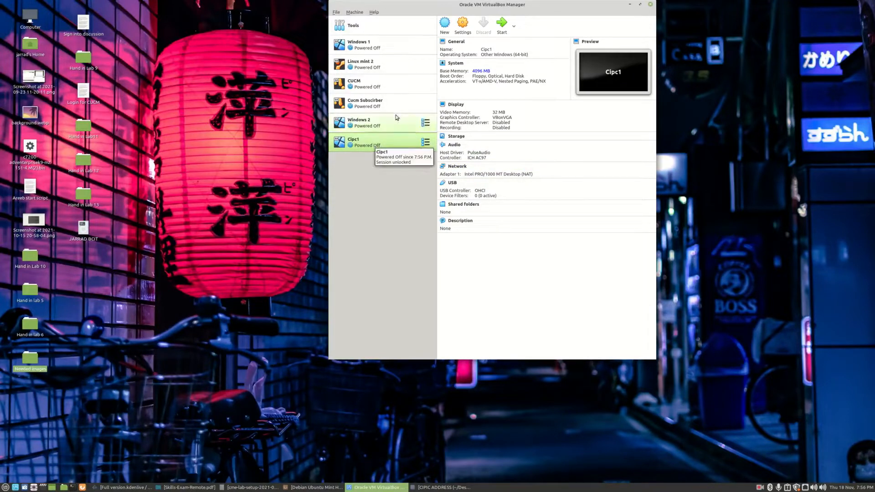
In Cipc1's storage settings, attach Windows Serve 2019 Eval.iso as an optical drive on the IDE controller
{"action": "left_click", "coordinate": [460, 28]}
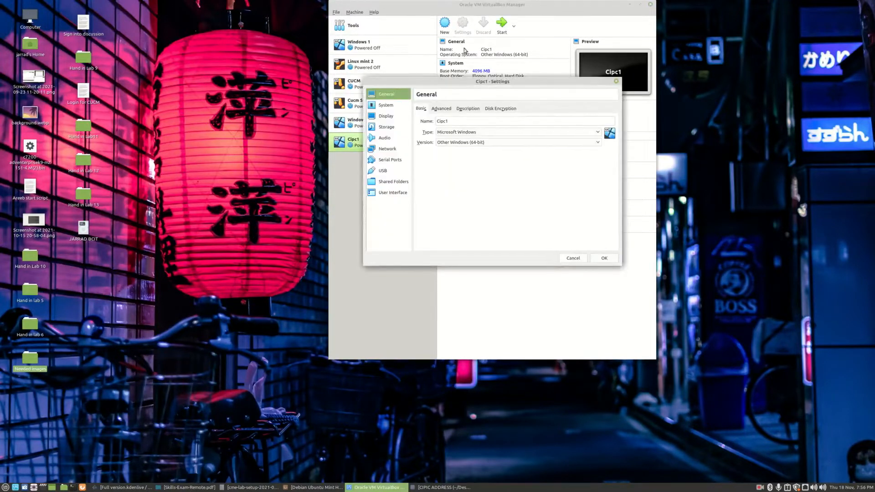
{"action": "left_click", "coordinate": [393, 108]}
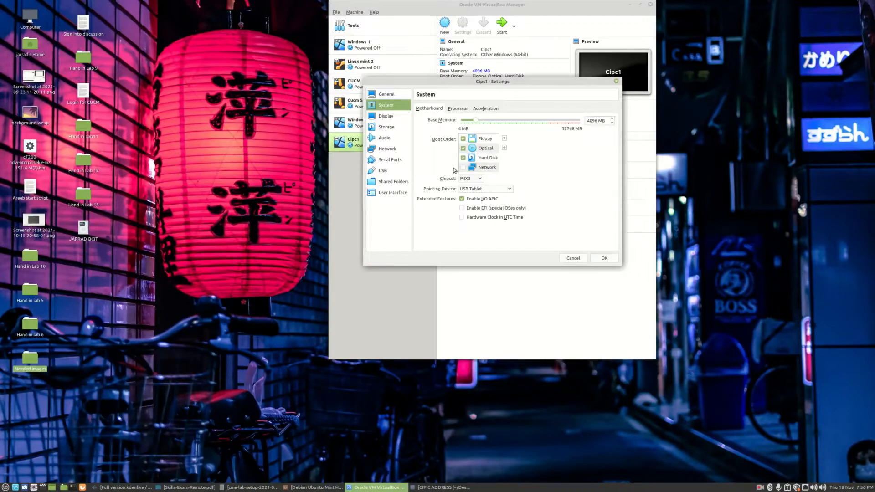
{"action": "left_click", "coordinate": [389, 128]}
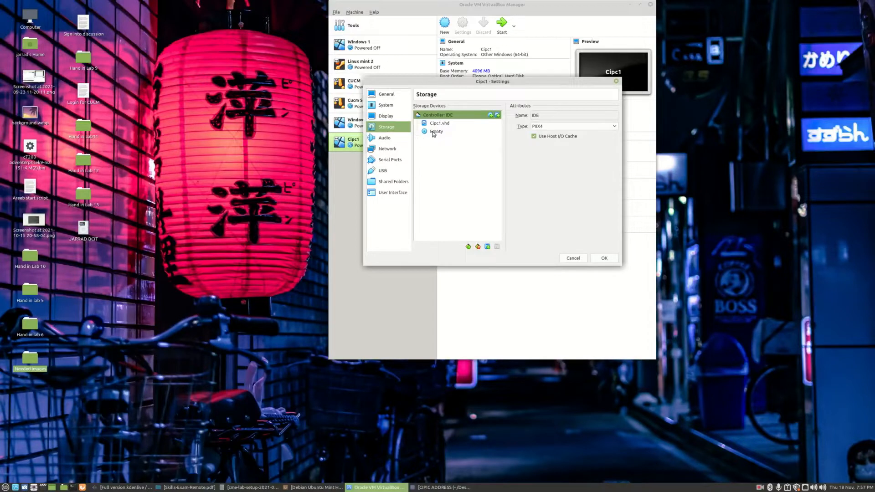
{"action": "mouse_move", "coordinate": [434, 133]}
{"action": "left_mouse_down"}
{"action": "mouse_move", "coordinate": [504, 136]}
{"action": "mouse_move", "coordinate": [550, 125]}
{"action": "mouse_move", "coordinate": [437, 132]}
{"action": "left_mouse_up"}
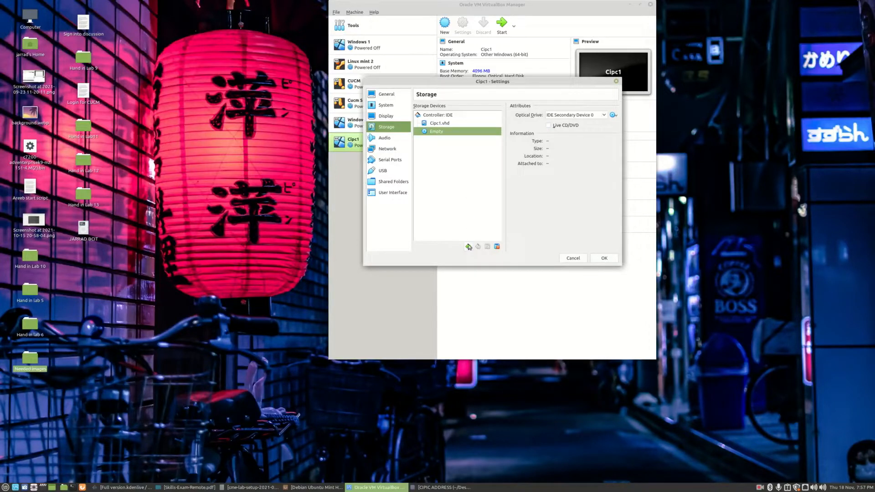
{"action": "right_click", "coordinate": [439, 117]}
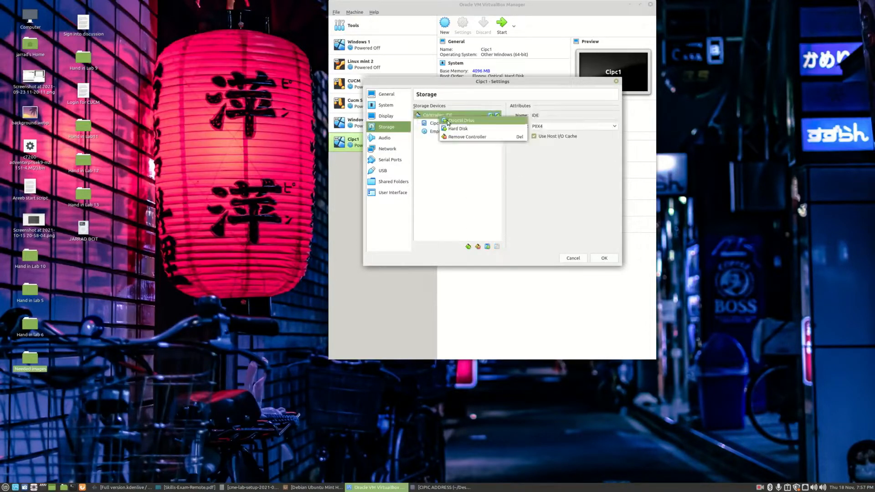
{"action": "left_click", "coordinate": [448, 121]}
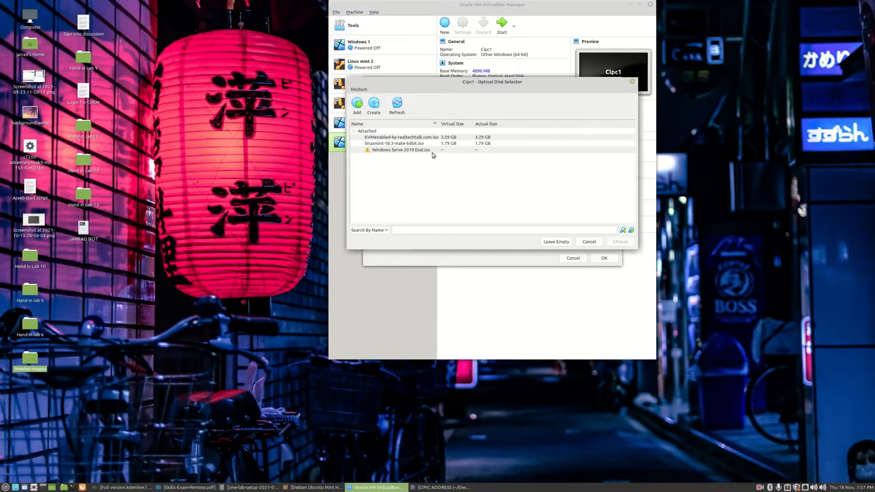
{"action": "left_click", "coordinate": [407, 151]}
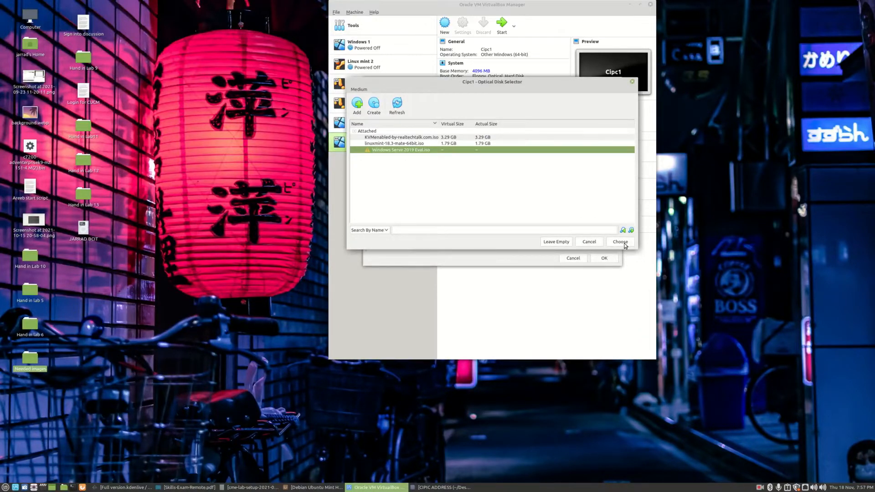
{"action": "left_click", "coordinate": [625, 244]}
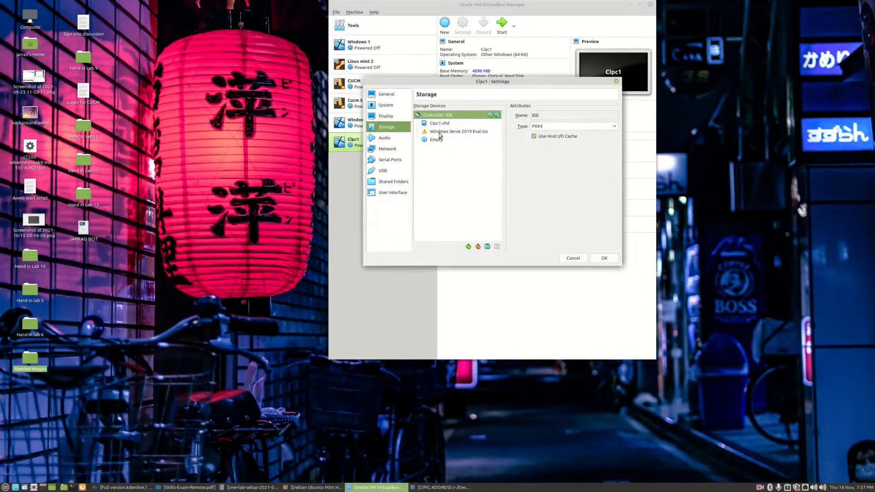
Set Cipc1's audio to the PulseAudio host driver with the Intel HD Audio controller
{"action": "mouse_move", "coordinate": [440, 136]}
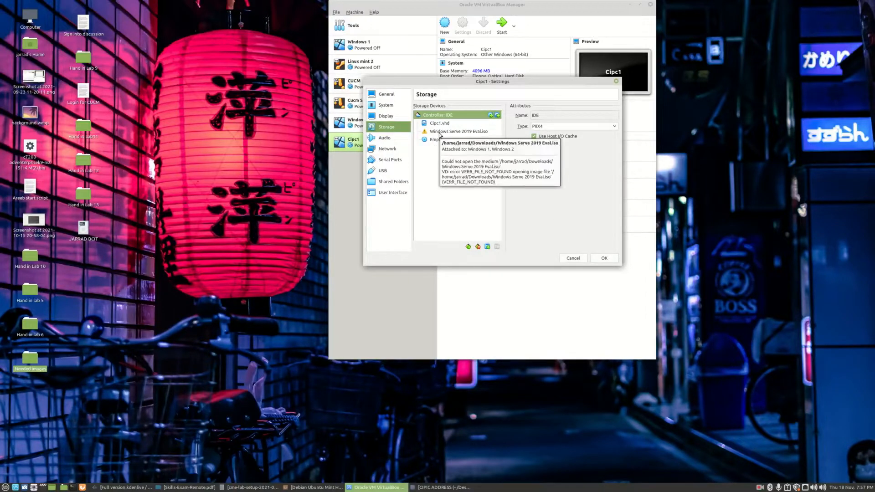
{"action": "left_click", "coordinate": [392, 138]}
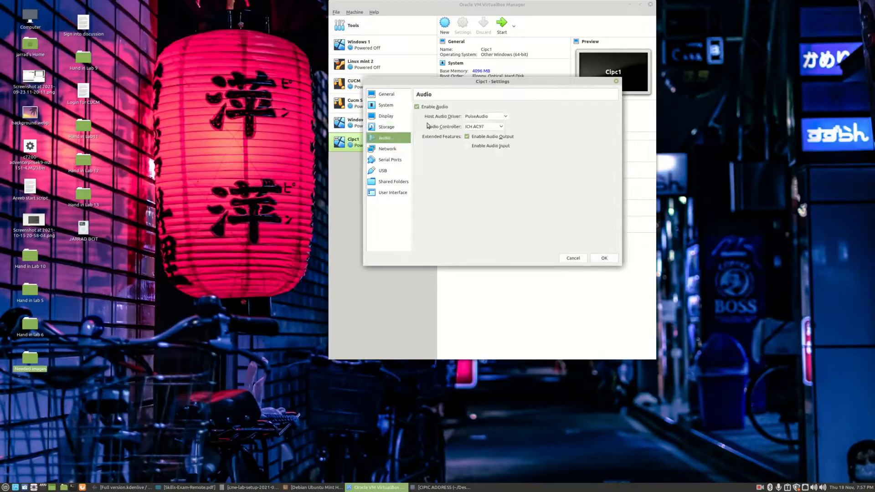
{"action": "left_click", "coordinate": [495, 118]}
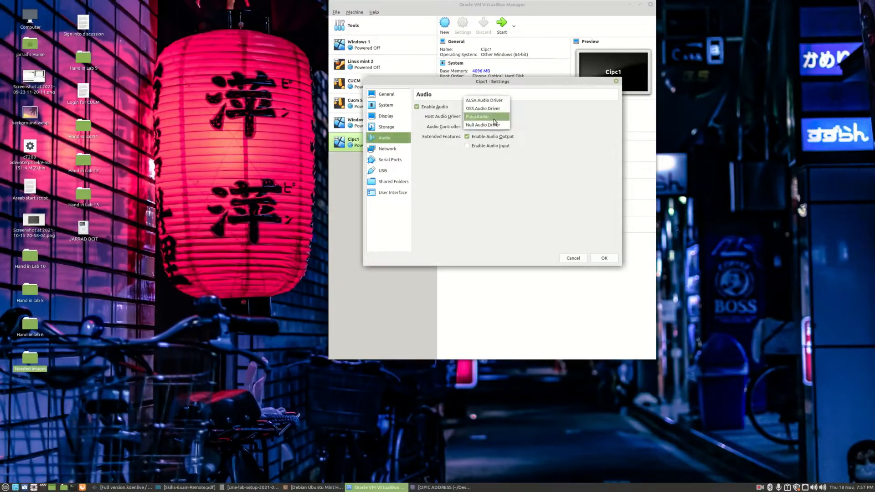
{"action": "left_click", "coordinate": [505, 116]}
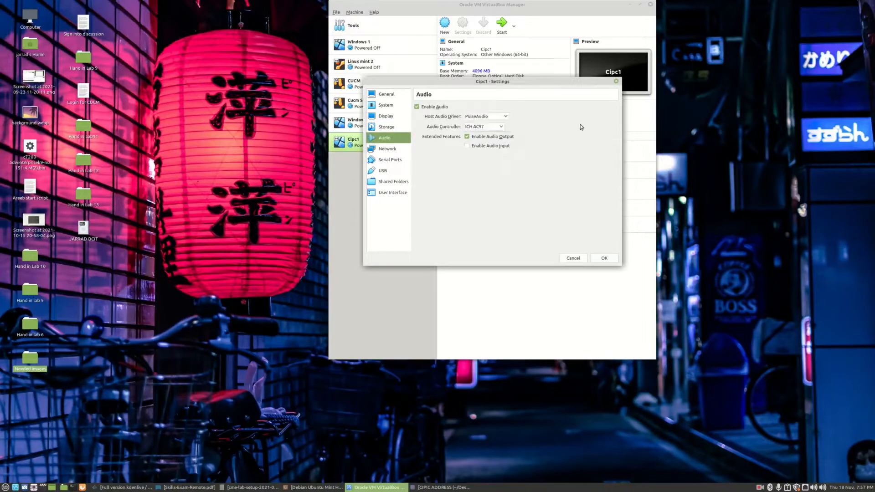
{"action": "left_click", "coordinate": [492, 128]}
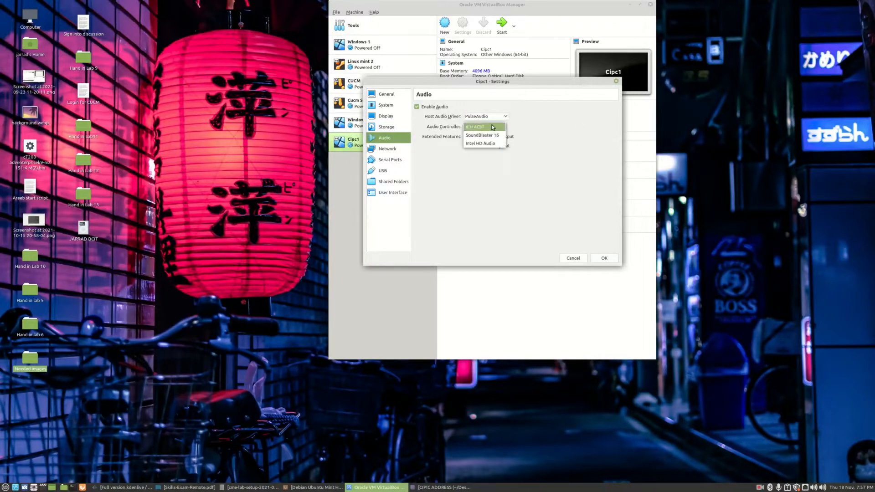
{"action": "left_click", "coordinate": [486, 144]}
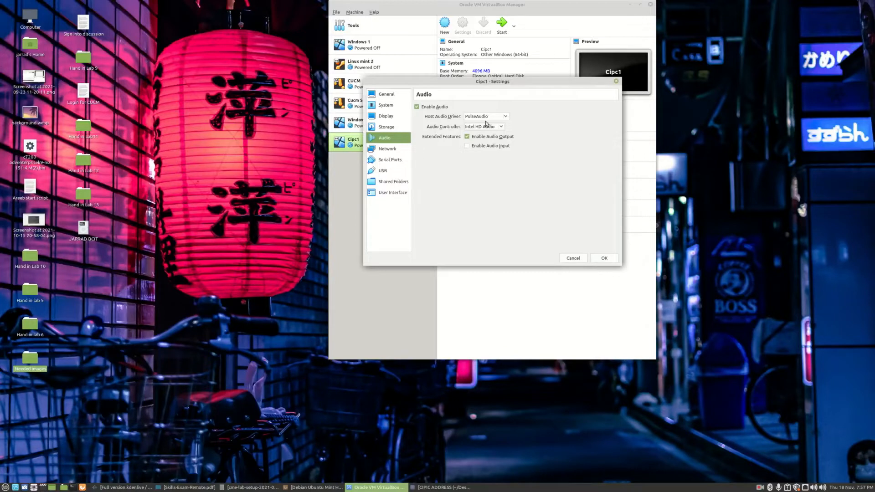
Attach Adapter 1 to NAT Network NatNetwork with promiscuous mode Allow All, and save
{"action": "left_click", "coordinate": [384, 150]}
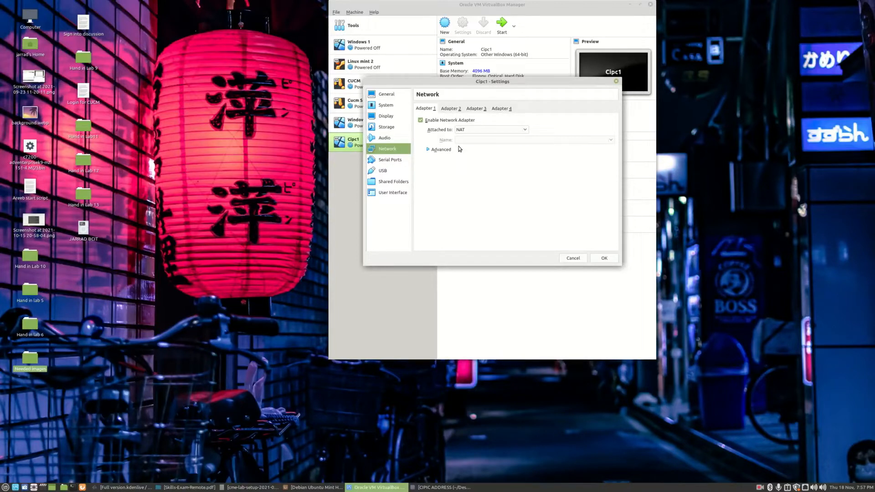
{"action": "left_click", "coordinate": [468, 131]}
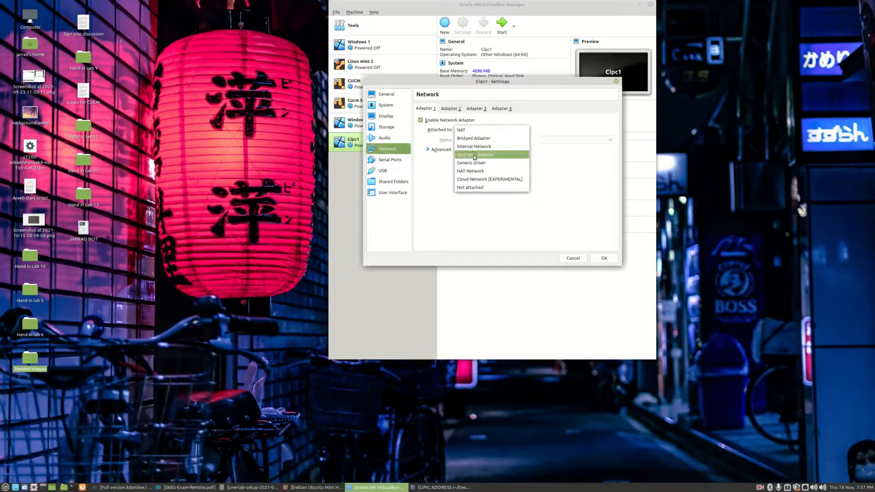
{"action": "left_click", "coordinate": [490, 175]}
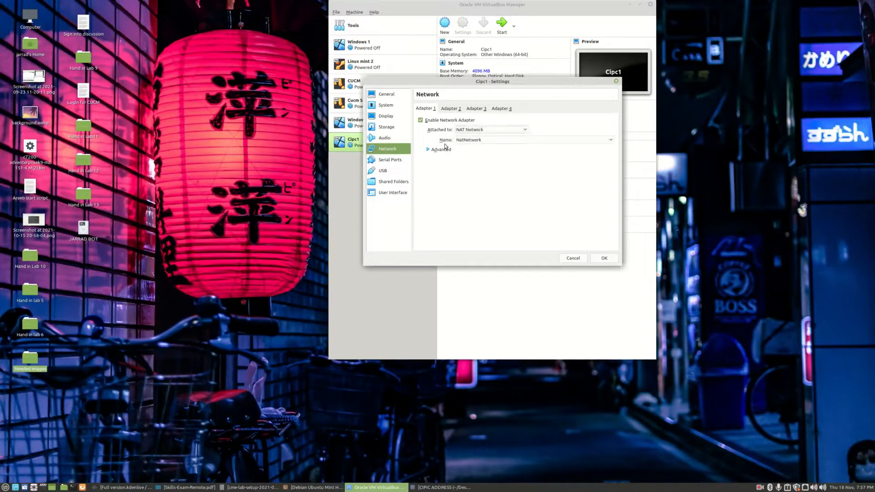
{"action": "left_click", "coordinate": [429, 150]}
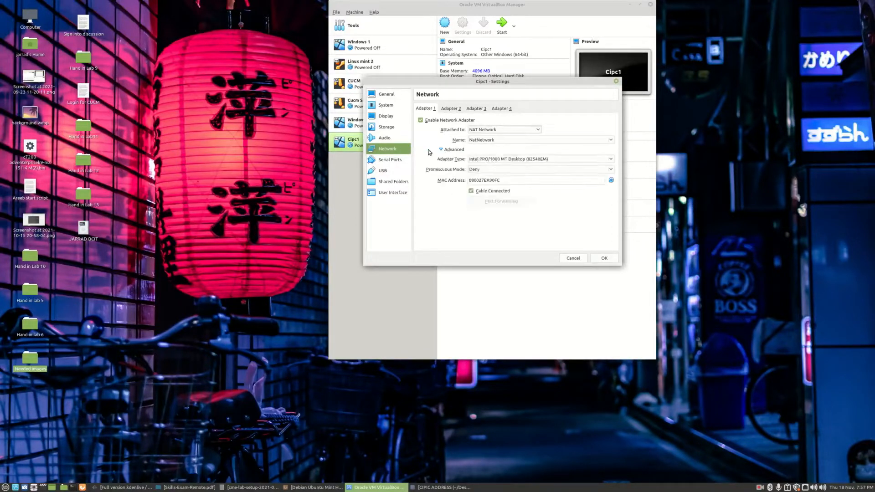
{"action": "left_click", "coordinate": [492, 171]}
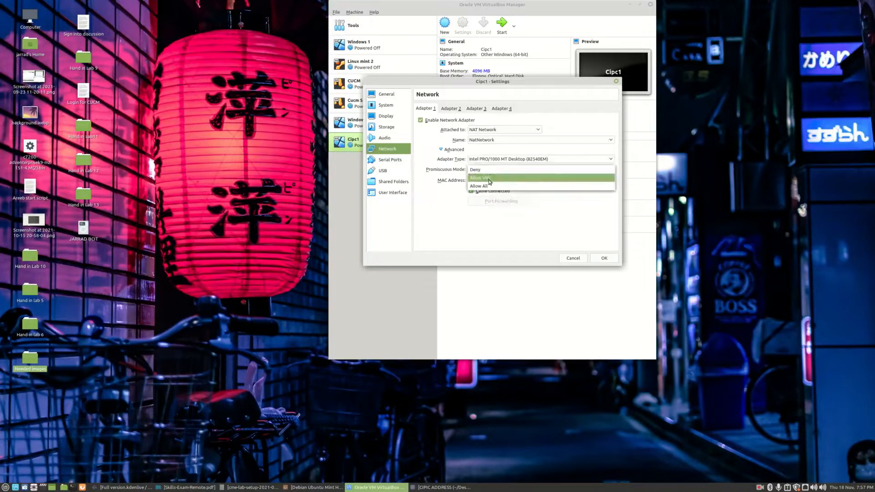
{"action": "left_click", "coordinate": [490, 185]}
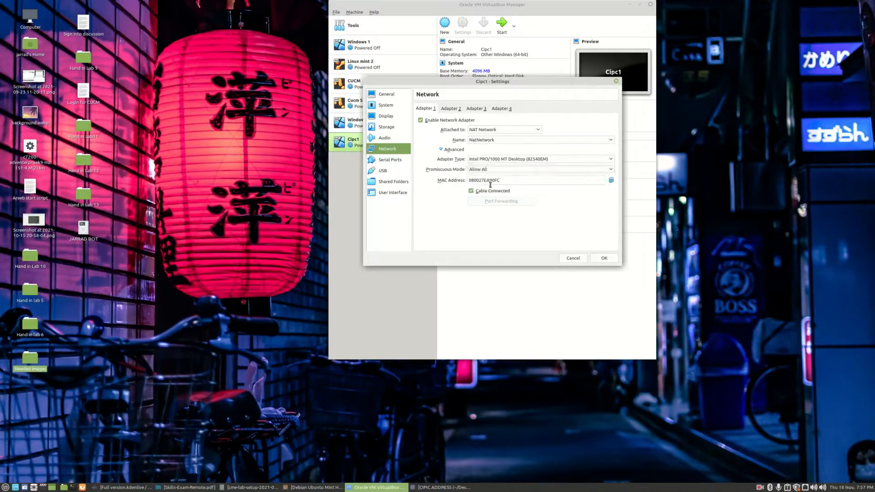
{"action": "left_click", "coordinate": [604, 259]}
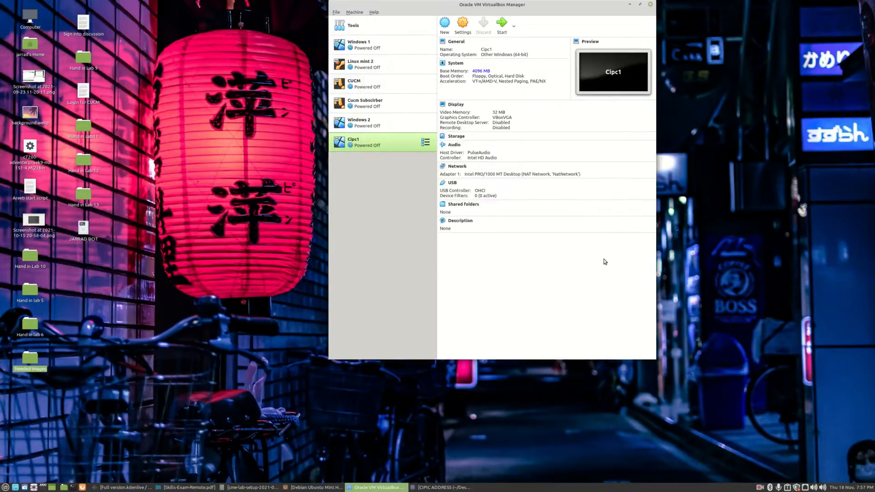
Normal-start Cipc1, booting from the Windows Serve 2019 Eval.iso start-up disk
{"action": "right_click", "coordinate": [389, 141]}
{"action": "mouse_move", "coordinate": [410, 203]}
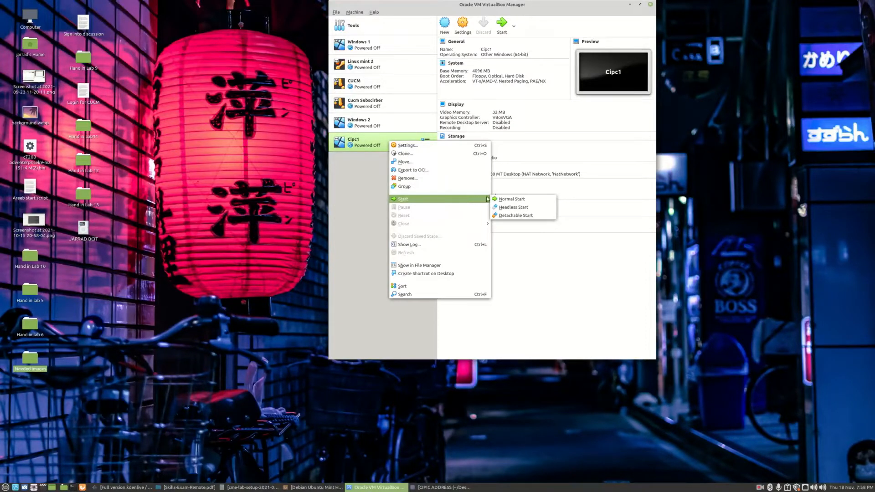
{"action": "left_click", "coordinate": [501, 200]}
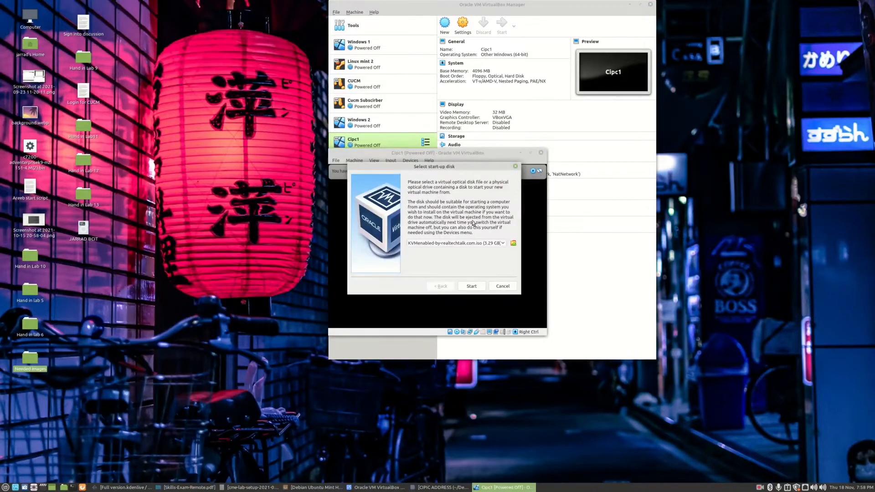
{"action": "left_click", "coordinate": [470, 244]}
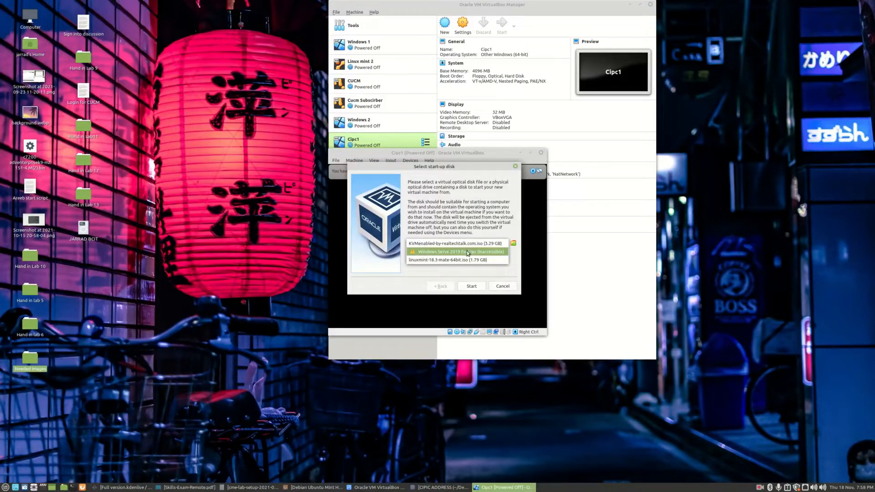
{"action": "left_click", "coordinate": [467, 252]}
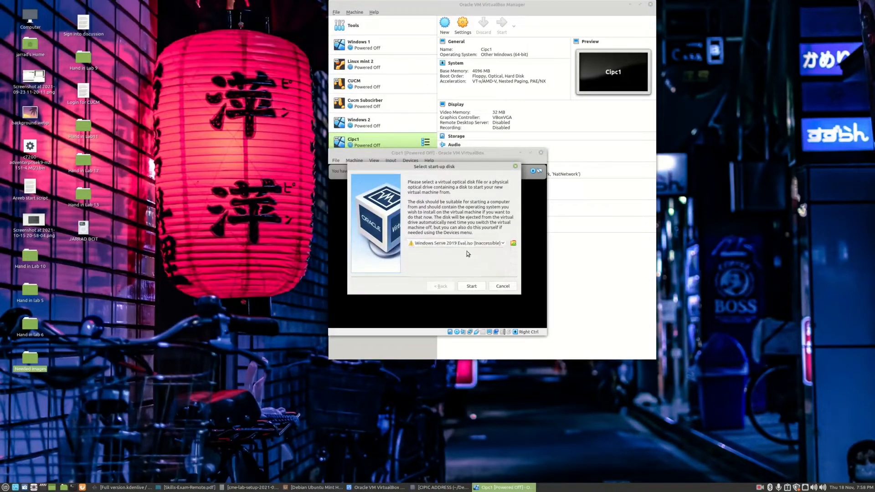
{"action": "left_click", "coordinate": [471, 286]}
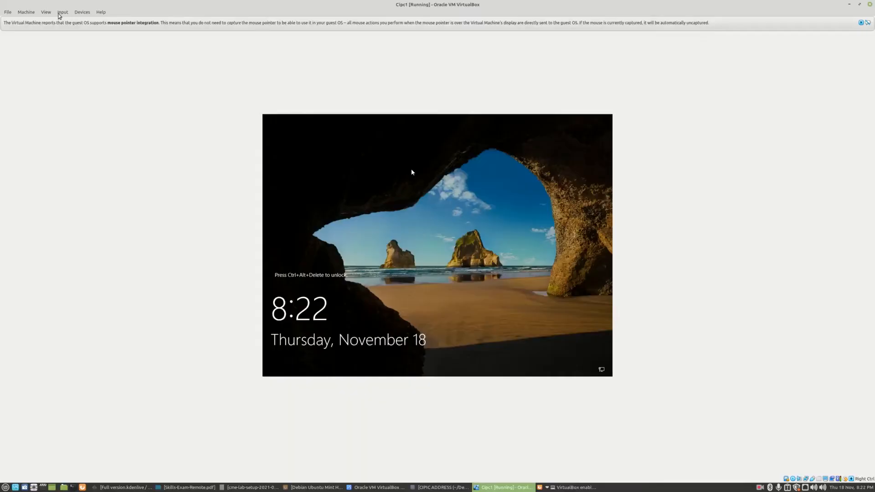
Send Ctrl-Alt-Del to the guest and sign in as Administrator with the account password
{"action": "left_click", "coordinate": [63, 12]}
{"action": "mouse_move", "coordinate": [79, 25]}
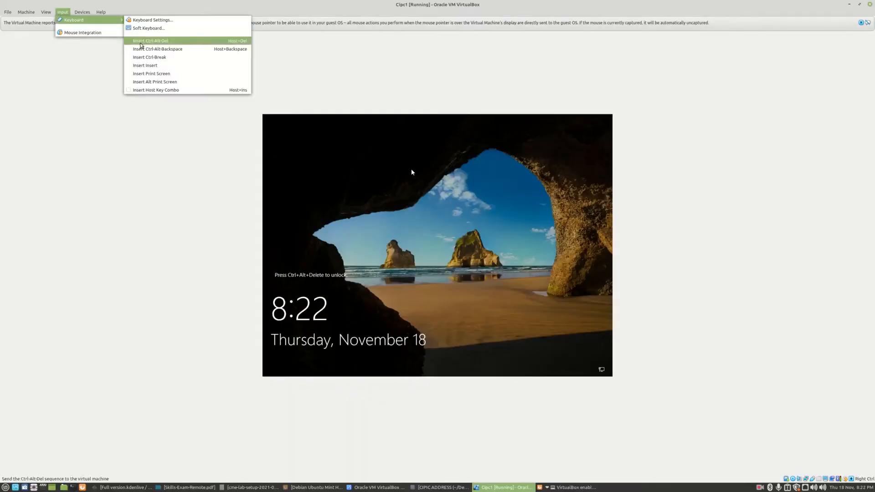
{"action": "left_click", "coordinate": [150, 41]}
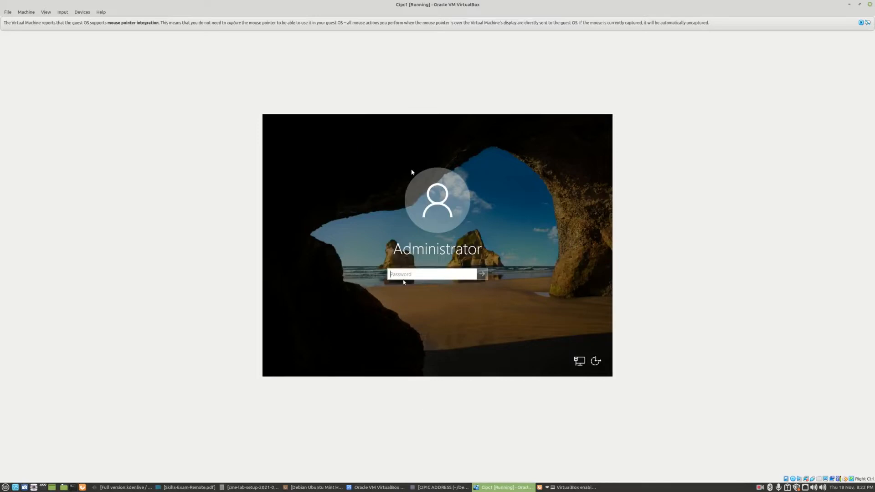
{"action": "type", "text": "Pa$$w0rd"}
{"action": "key", "text": "Return"}
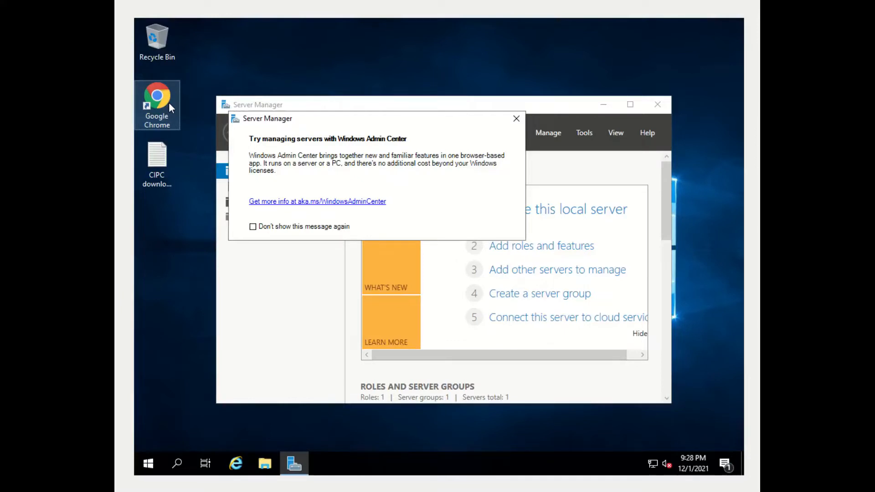
Run the Cisco_IP_Communicator installer from Downloads as administrator, keeping English (United States)
{"action": "double_click", "coordinate": [160, 158]}
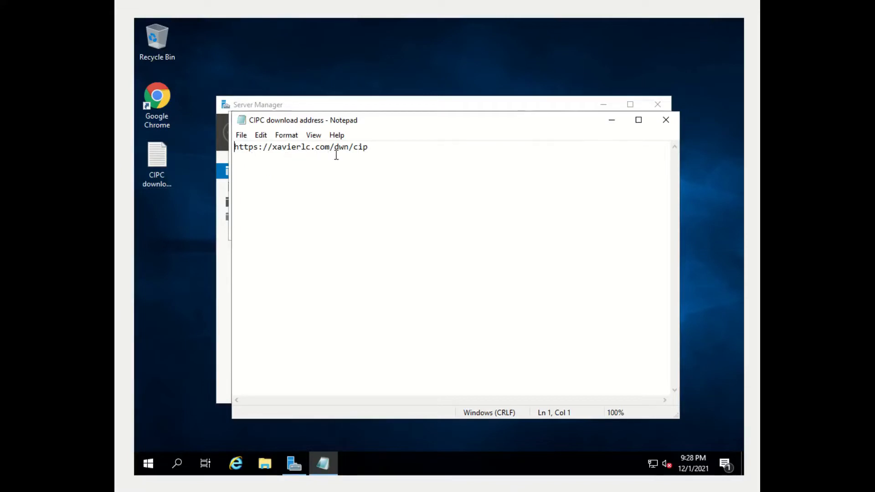
{"action": "left_click", "coordinate": [264, 463]}
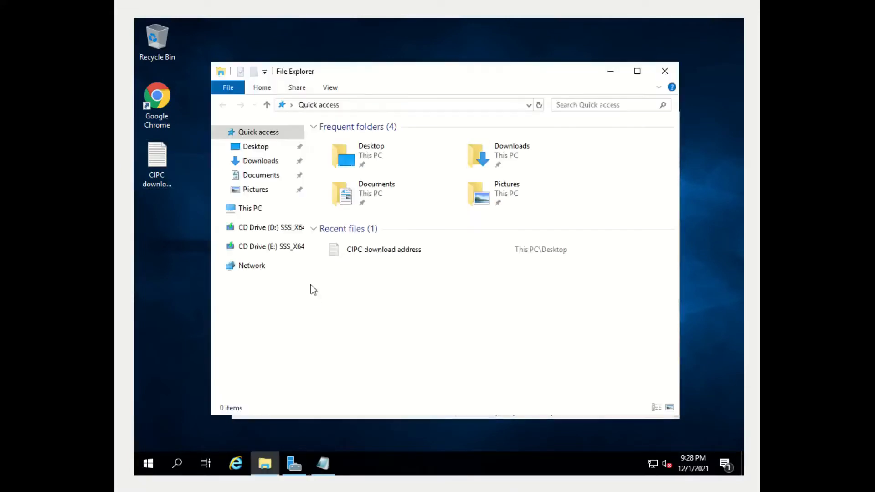
{"action": "left_click", "coordinate": [267, 165]}
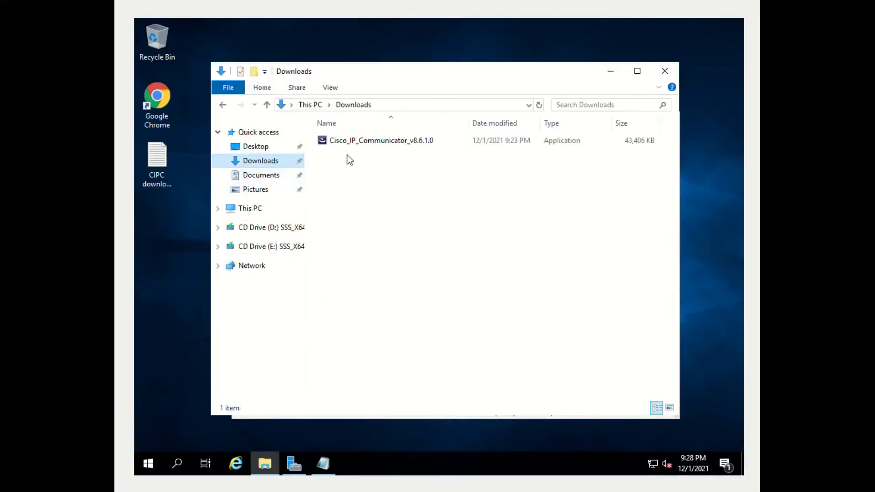
{"action": "right_click", "coordinate": [373, 140]}
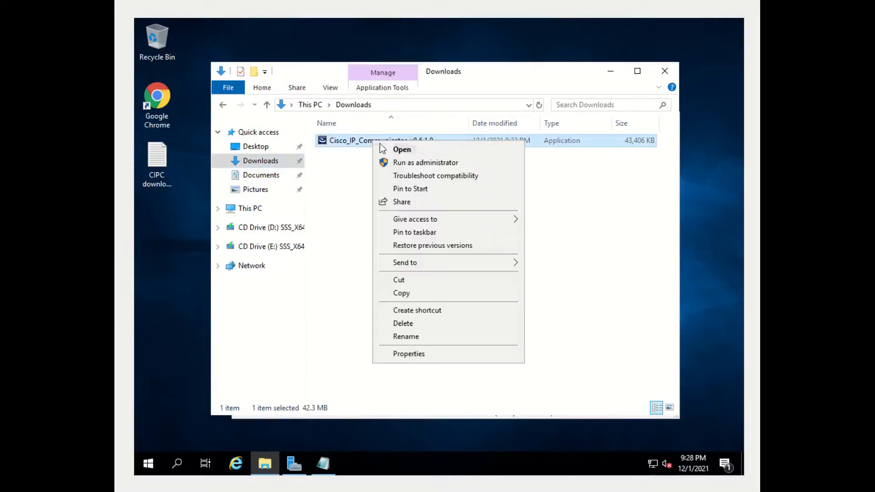
{"action": "left_click", "coordinate": [398, 163]}
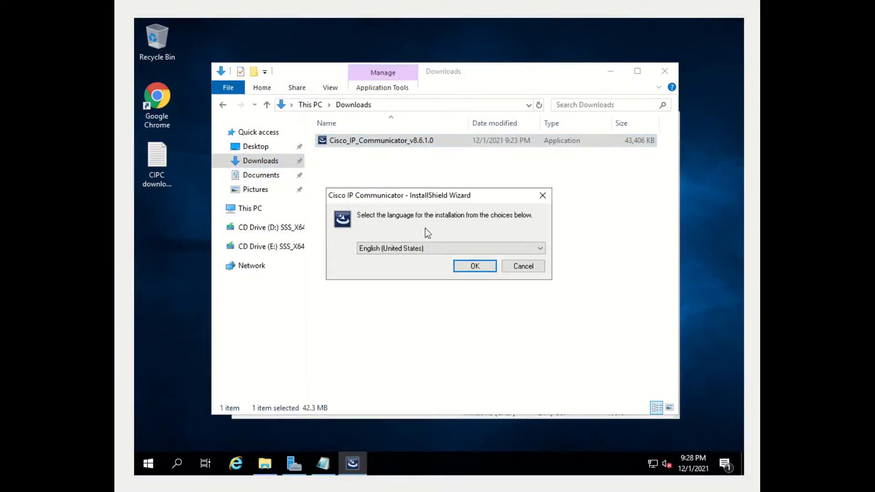
{"action": "left_click", "coordinate": [459, 269]}
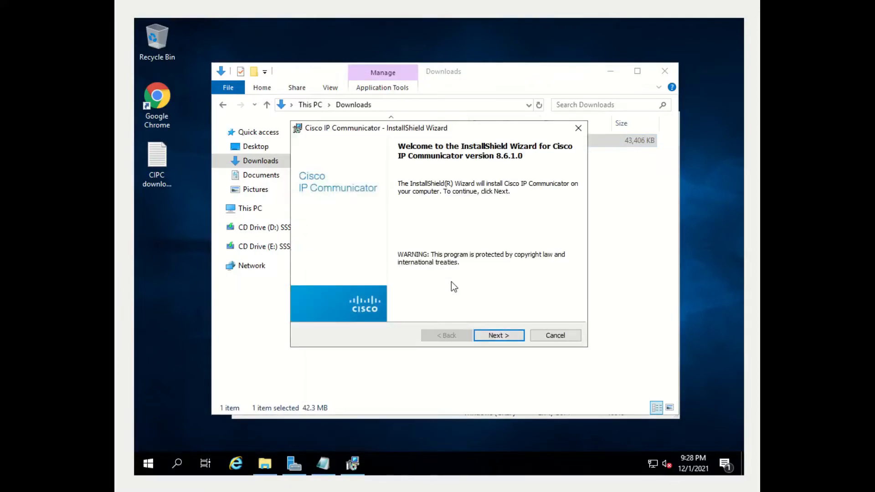
Accept the license and install Cisco IP Communicator 8.6.1.0 to the default folder, then finish
{"action": "left_click", "coordinate": [511, 336]}
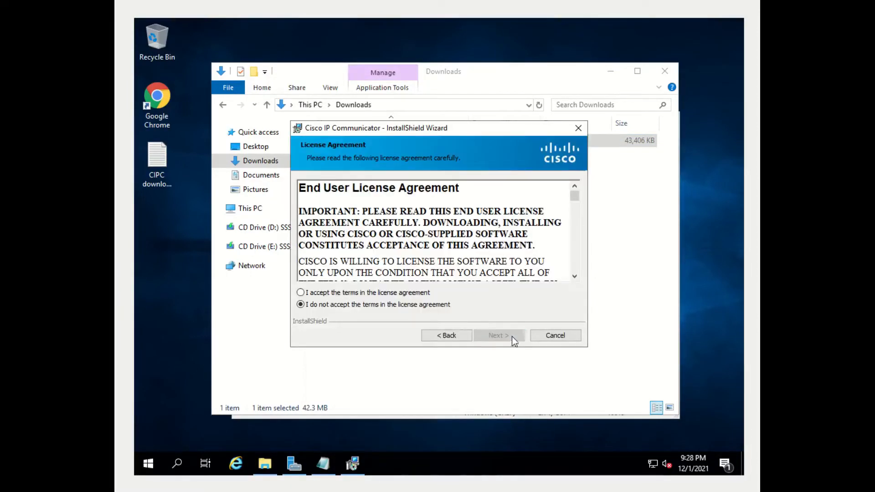
{"action": "left_click", "coordinate": [424, 293]}
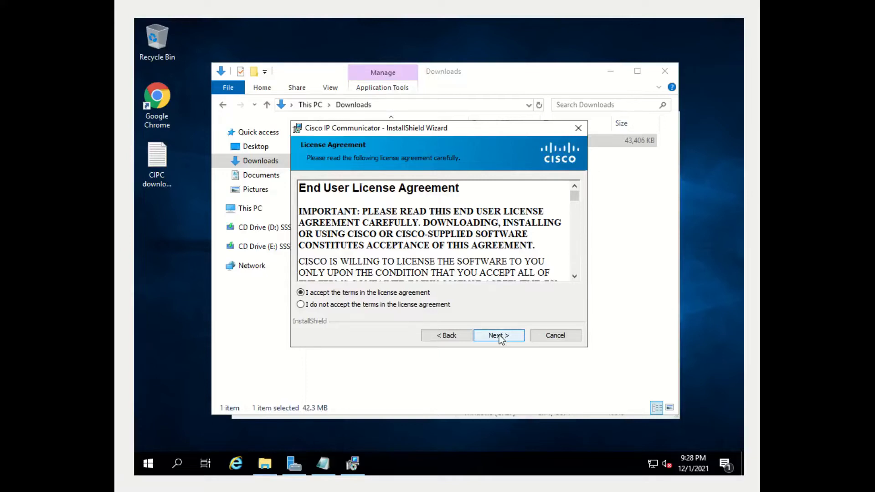
{"action": "left_click", "coordinate": [499, 335]}
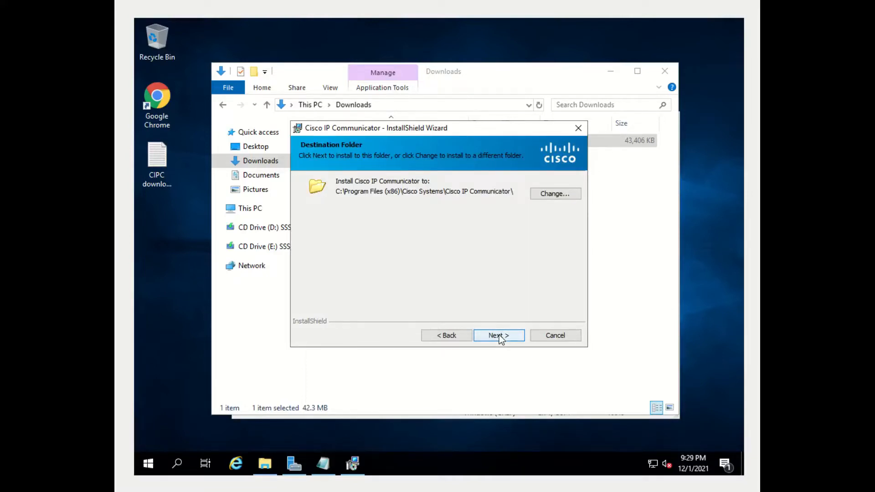
{"action": "left_click", "coordinate": [499, 335]}
{"action": "left_click", "coordinate": [500, 335]}
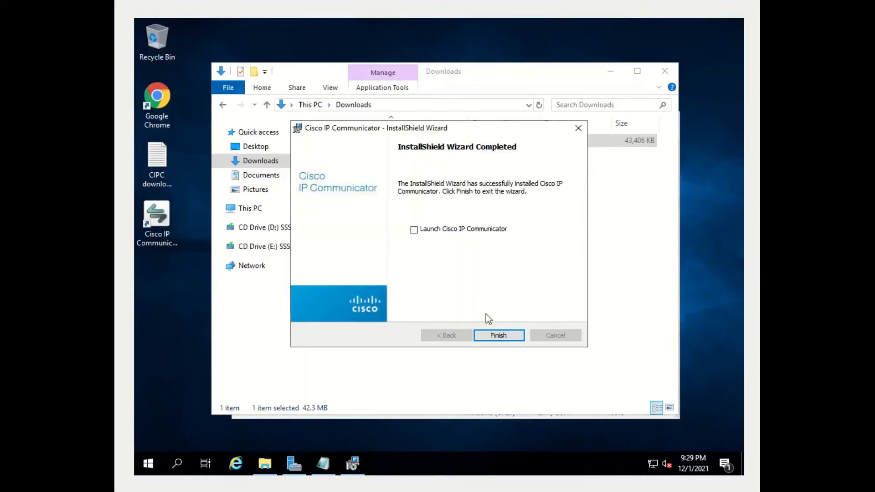
{"action": "left_click", "coordinate": [511, 336]}
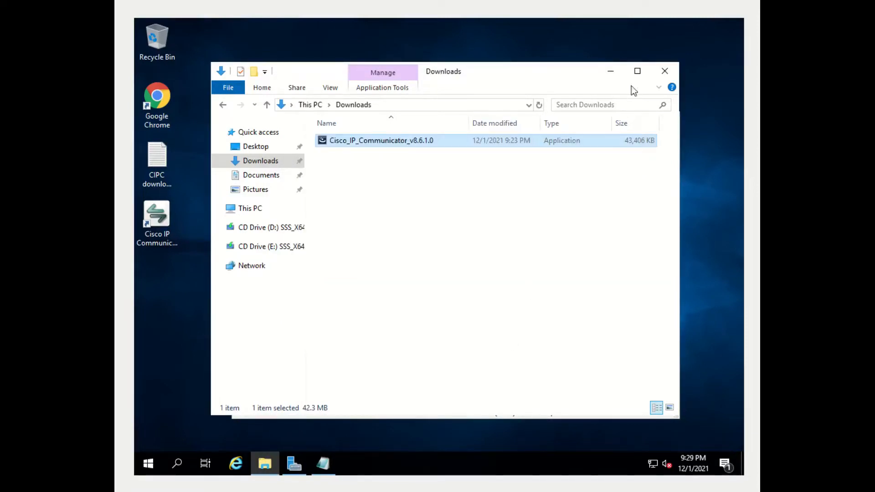
Close the Downloads window, the download address note and Server Manager
{"action": "left_click", "coordinate": [660, 76]}
{"action": "left_click", "coordinate": [665, 119]}
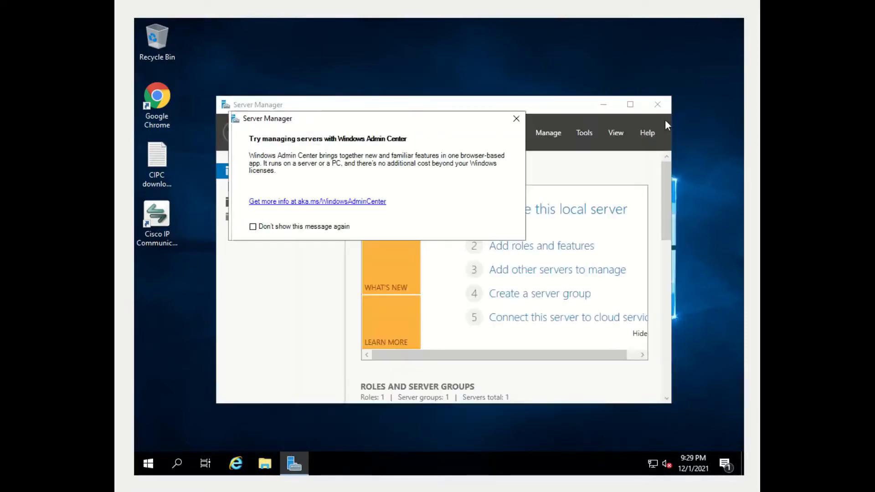
{"action": "left_click", "coordinate": [661, 107]}
Restart the Windows Server guest and confirm the restart
{"action": "left_click", "coordinate": [148, 463]}
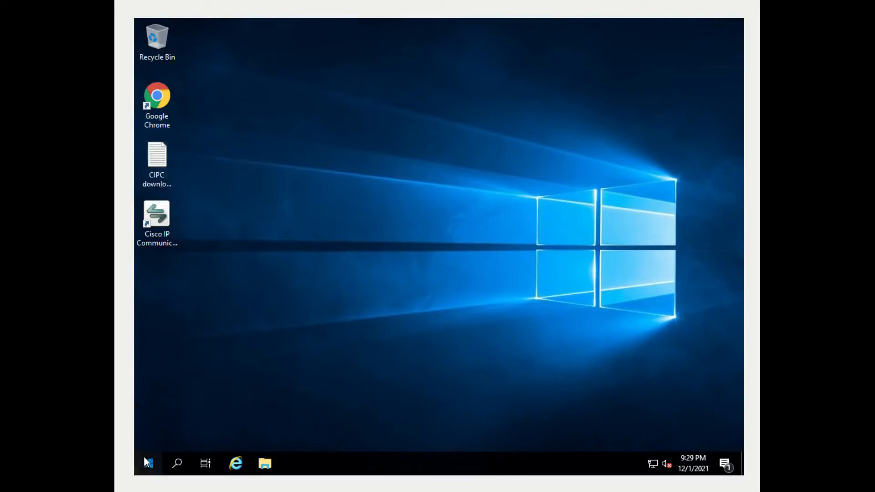
{"action": "left_click", "coordinate": [151, 432]}
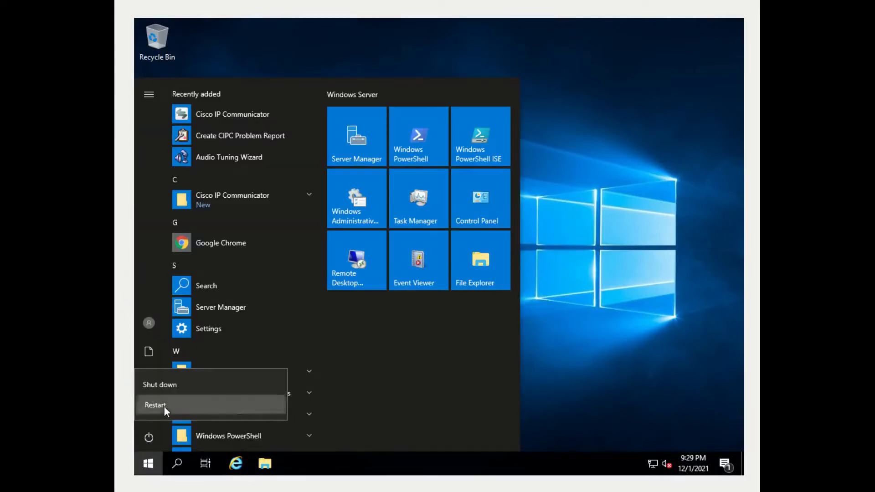
{"action": "left_click", "coordinate": [164, 406]}
{"action": "left_click", "coordinate": [308, 404]}
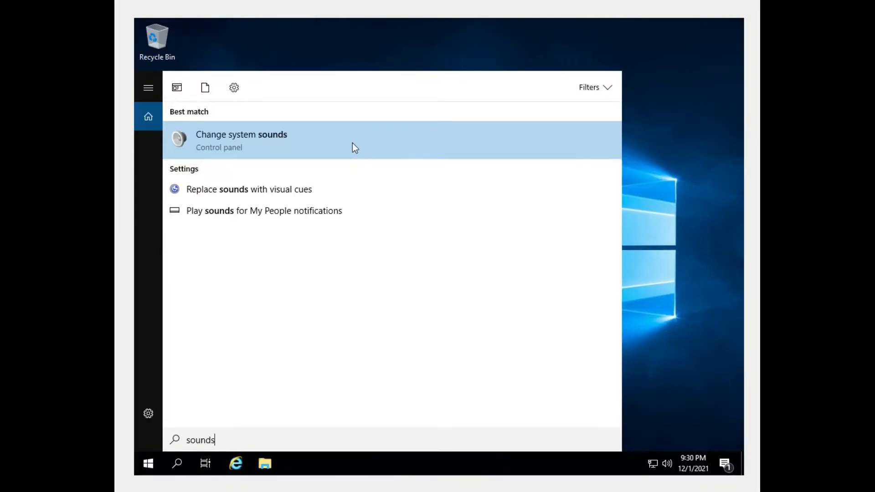
In the Sound dialog, keep the Windows Default scheme and review the device and communications tabs
{"action": "left_click", "coordinate": [220, 146]}
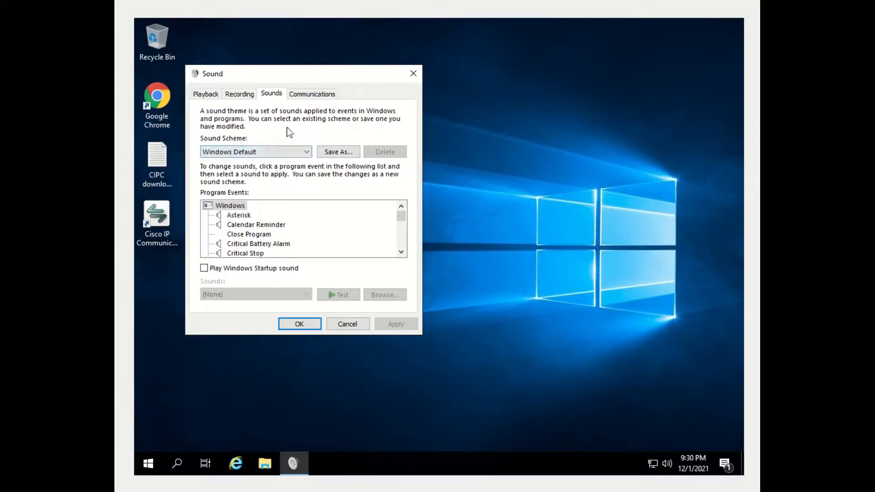
{"action": "left_click", "coordinate": [261, 154]}
{"action": "left_click", "coordinate": [263, 169]}
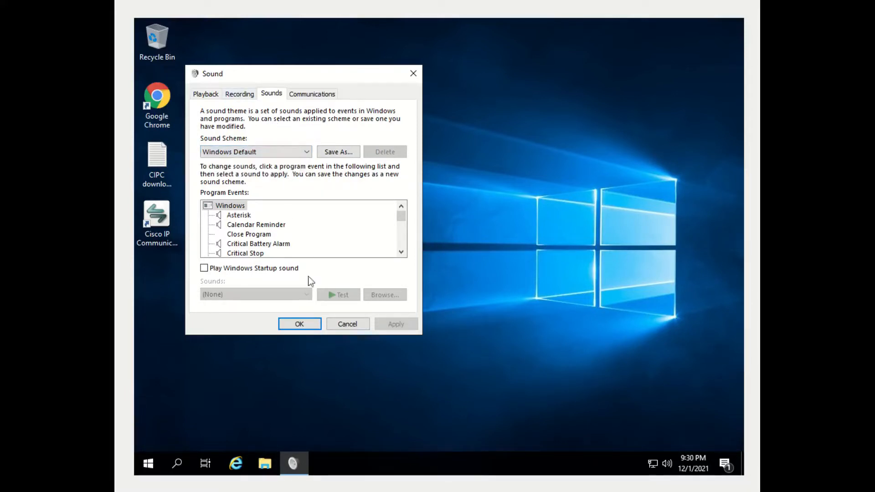
{"action": "left_click", "coordinate": [228, 96]}
{"action": "left_click", "coordinate": [206, 94]}
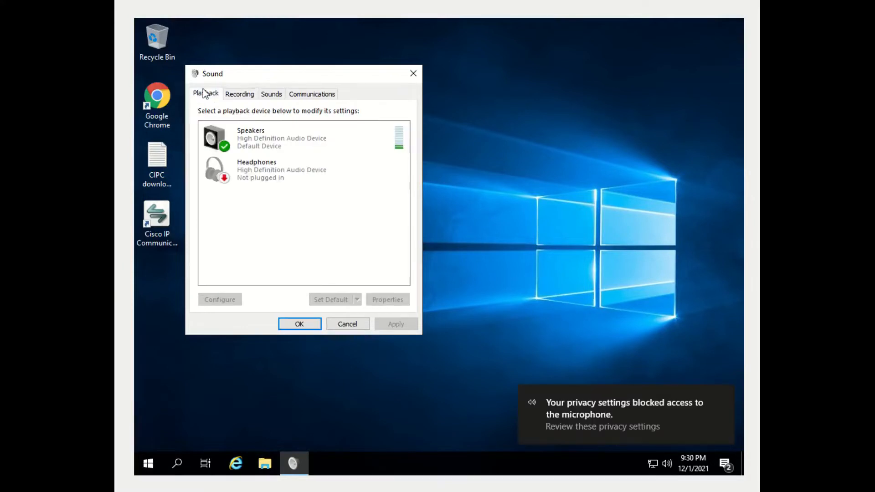
{"action": "left_click", "coordinate": [237, 96]}
{"action": "left_click", "coordinate": [277, 95]}
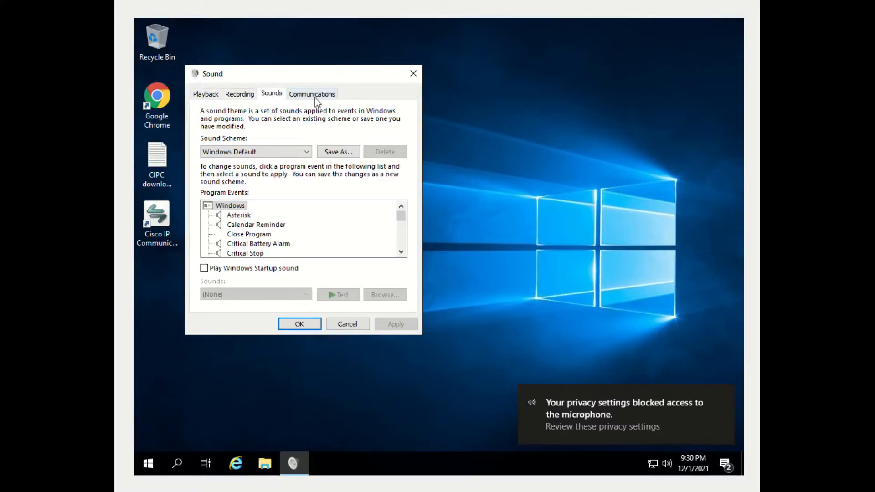
{"action": "left_click", "coordinate": [315, 96]}
{"action": "left_click", "coordinate": [269, 95]}
Enable Play Windows Startup sound, apply, close the dialog and bring up system search
{"action": "left_click", "coordinate": [267, 270]}
{"action": "left_click", "coordinate": [386, 324]}
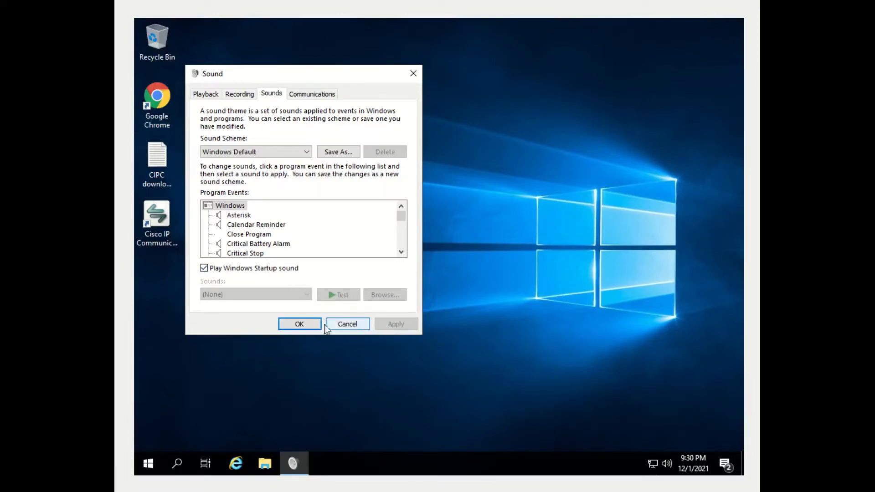
{"action": "left_click", "coordinate": [304, 324]}
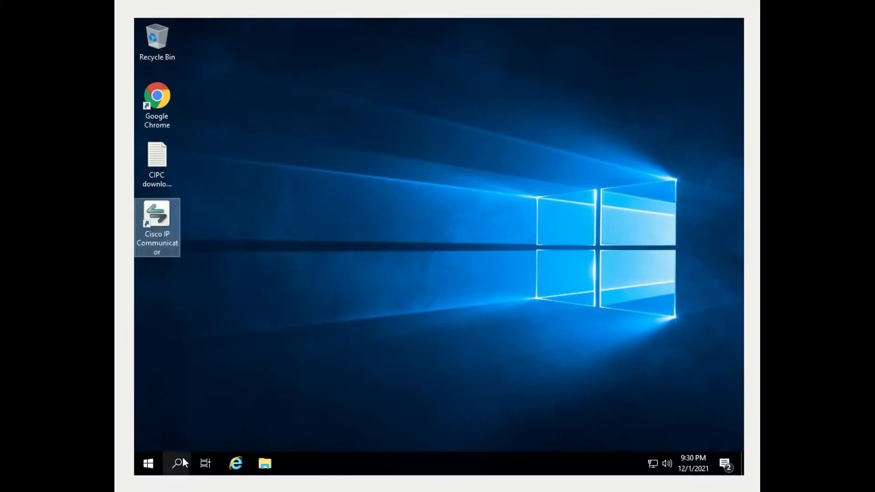
{"action": "left_click", "coordinate": [183, 459]}
Search 'sounds' and open the Windows system sound settings
{"action": "type", "text": "sounds"}
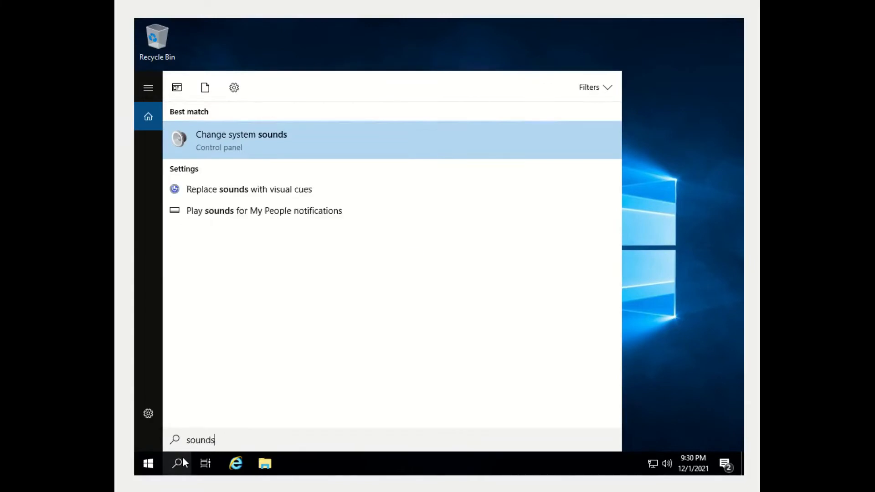
{"action": "left_click", "coordinate": [308, 144]}
{"action": "left_click", "coordinate": [300, 168]}
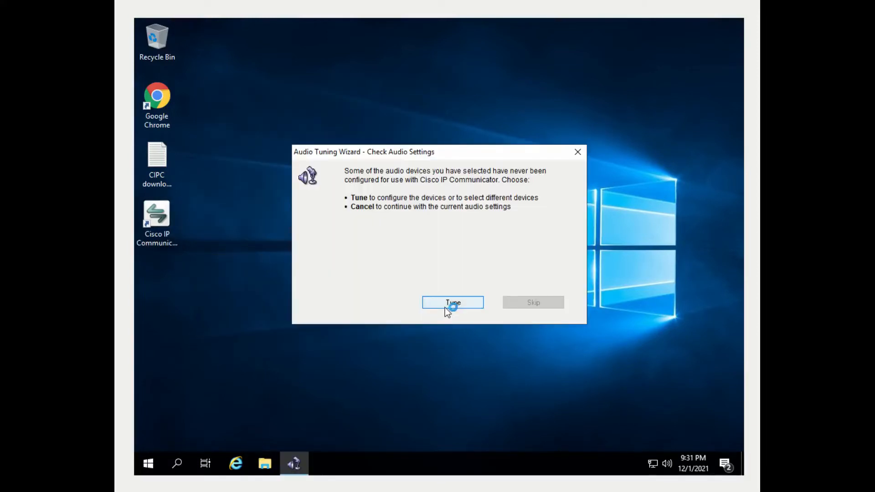
Run the Audio Tuning Wizard, playing a speaker sample and testing the microphone level
{"action": "left_click", "coordinate": [445, 305]}
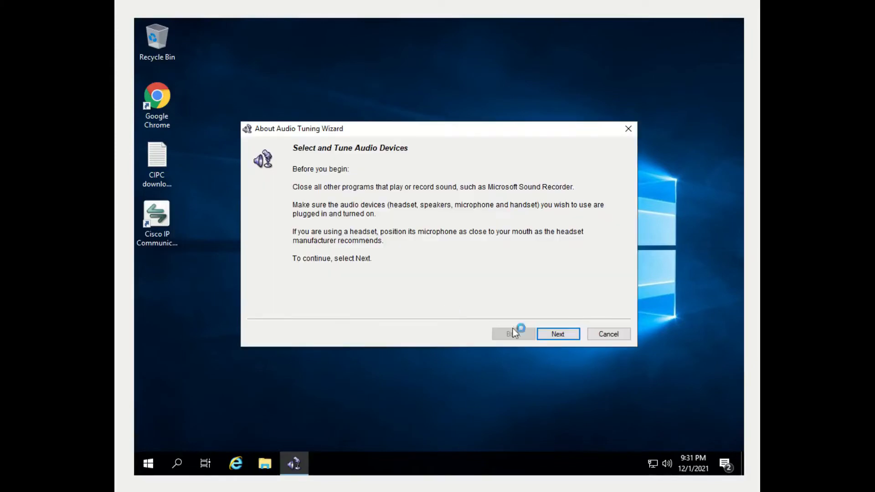
{"action": "left_click", "coordinate": [558, 336]}
{"action": "left_click", "coordinate": [559, 336]}
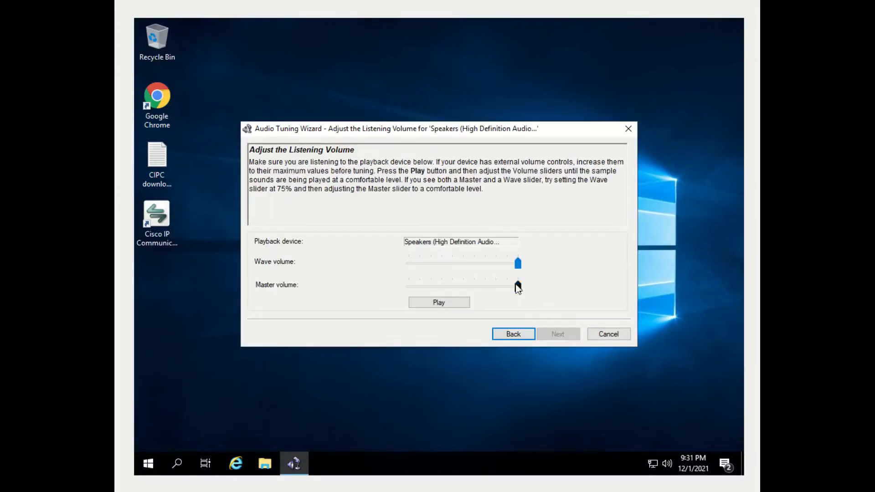
{"action": "left_click", "coordinate": [453, 302]}
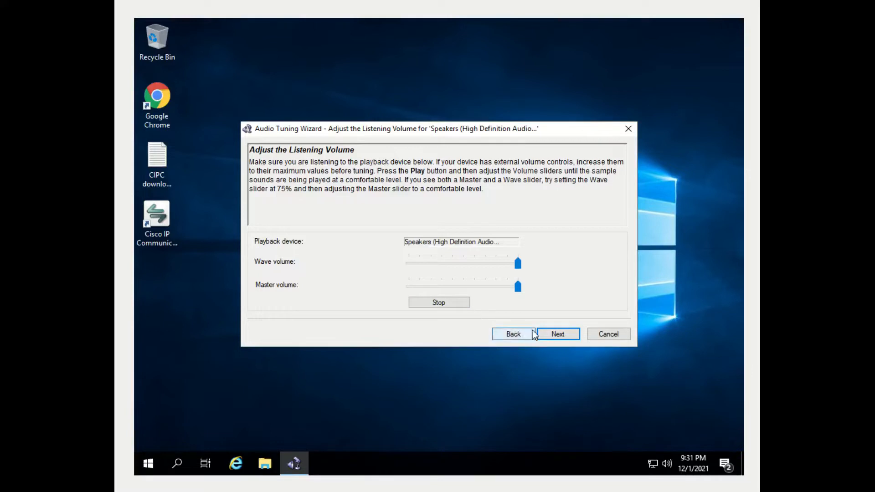
{"action": "left_click", "coordinate": [560, 333]}
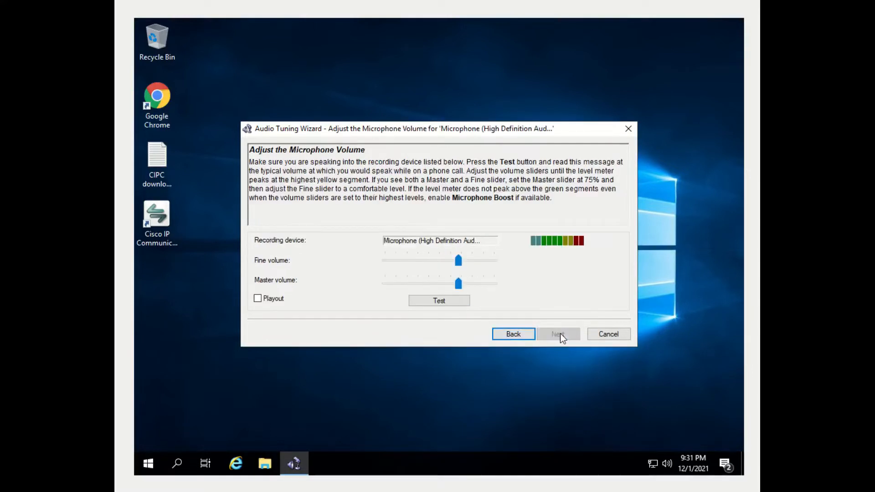
{"action": "left_click", "coordinate": [440, 301]}
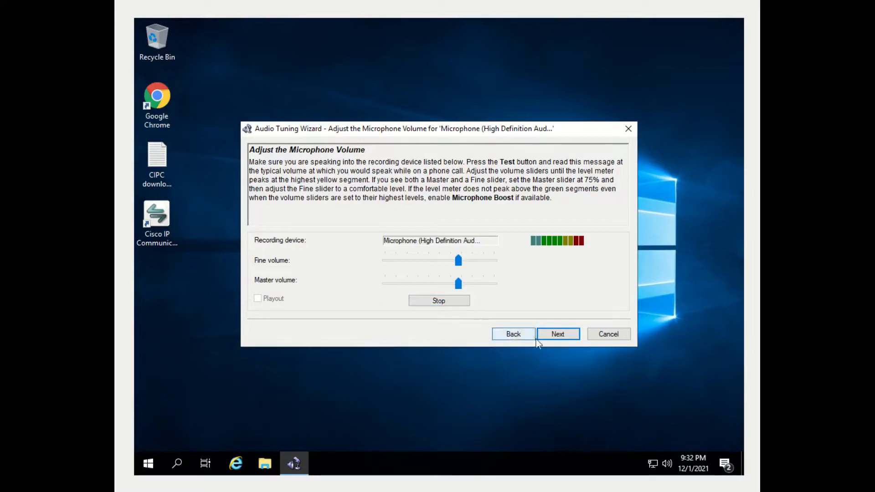
{"action": "left_click", "coordinate": [565, 342]}
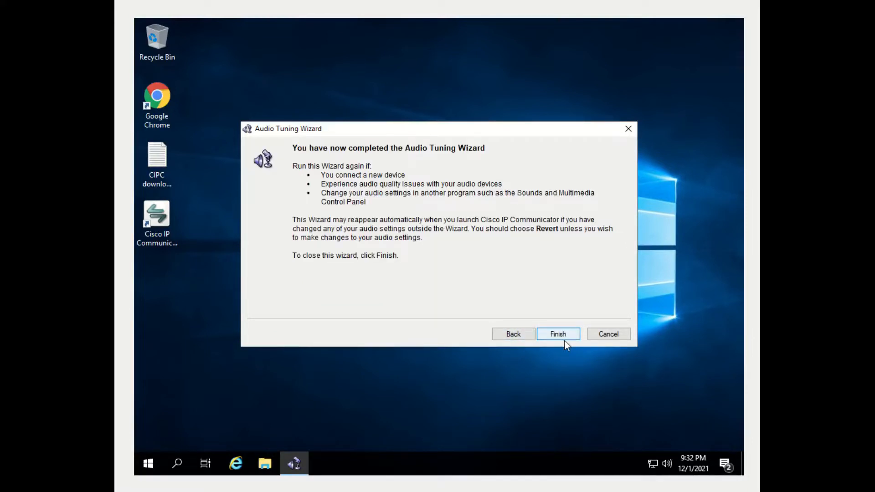
{"action": "left_click", "coordinate": [564, 342]}
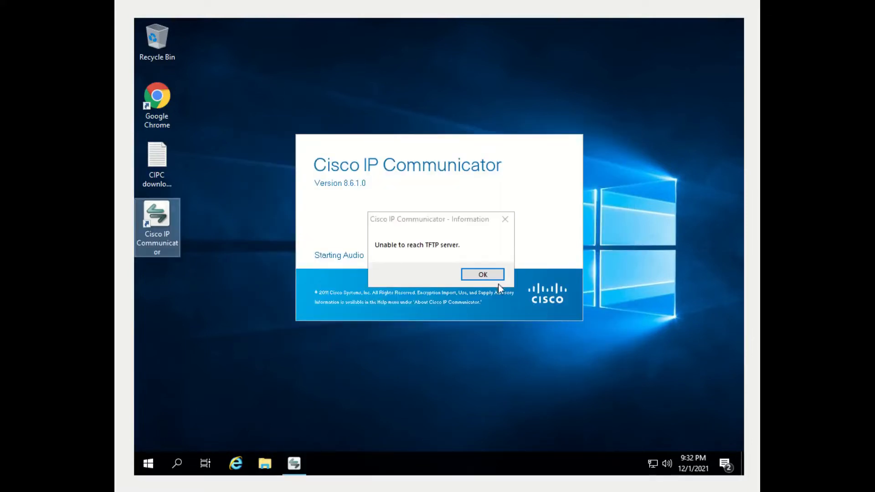
Dismiss the TFTP error and set custom TFTP Server 1 to 192.168.5.7
{"action": "left_click", "coordinate": [483, 274]}
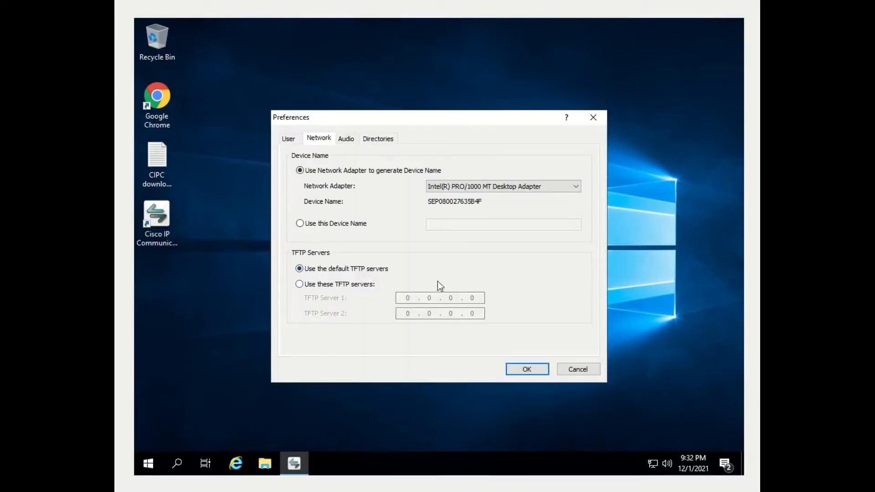
{"action": "left_click", "coordinate": [373, 285]}
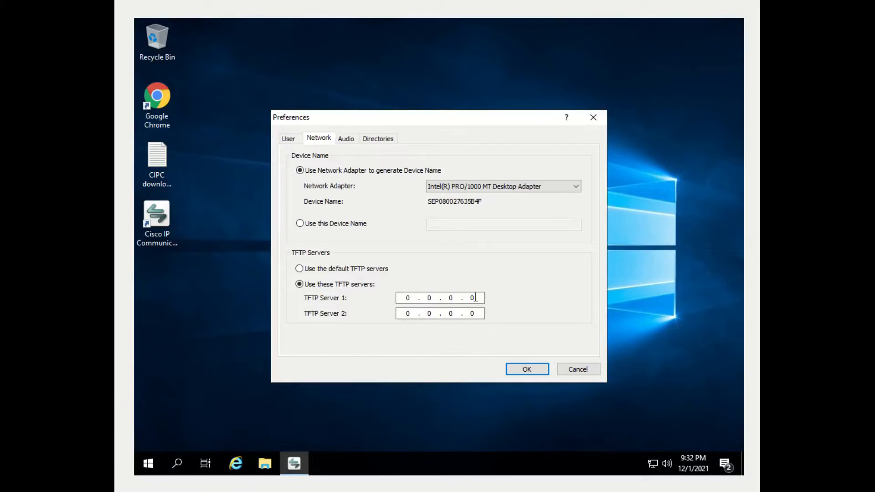
{"action": "left_click", "coordinate": [474, 298]}
{"action": "key", "text": "BackSpace"}
{"action": "key", "text": "BackSpace"}
{"action": "key", "text": "BackSpace"}
{"action": "key", "text": "BackSpace"}
{"action": "type", "text": "192 . 168 . 5 . 7"}
{"action": "left_click", "coordinate": [536, 368]}
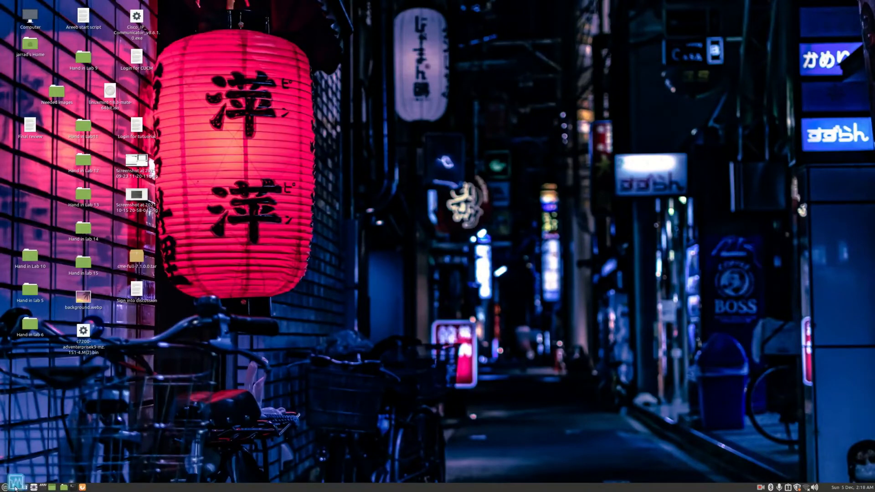
Start a new Linux VM named TestMint with 4096 MB of memory
{"action": "left_click", "coordinate": [24, 488]}
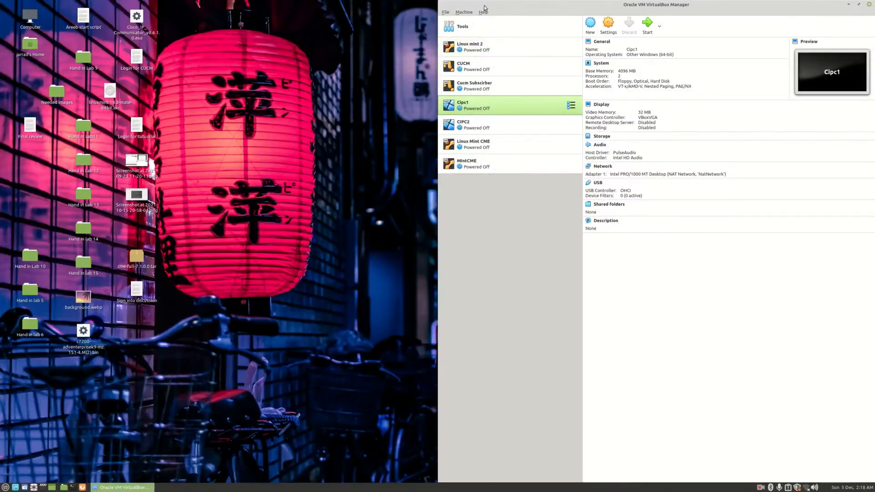
{"action": "left_click", "coordinate": [591, 25]}
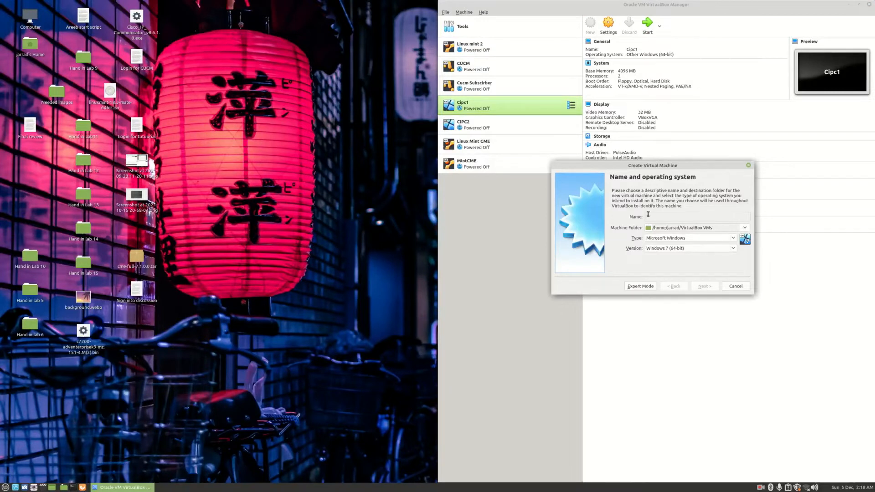
{"action": "type", "text": "TestMint"}
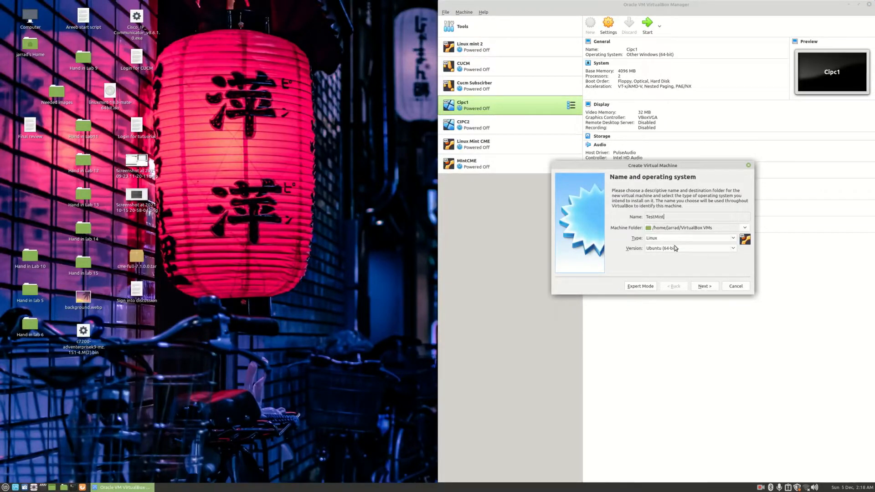
{"action": "left_click", "coordinate": [674, 238]}
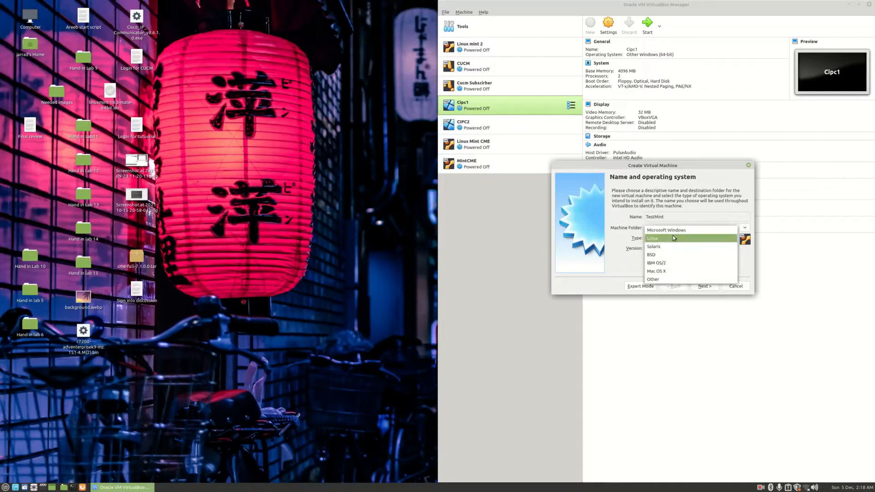
{"action": "left_click", "coordinate": [643, 260]}
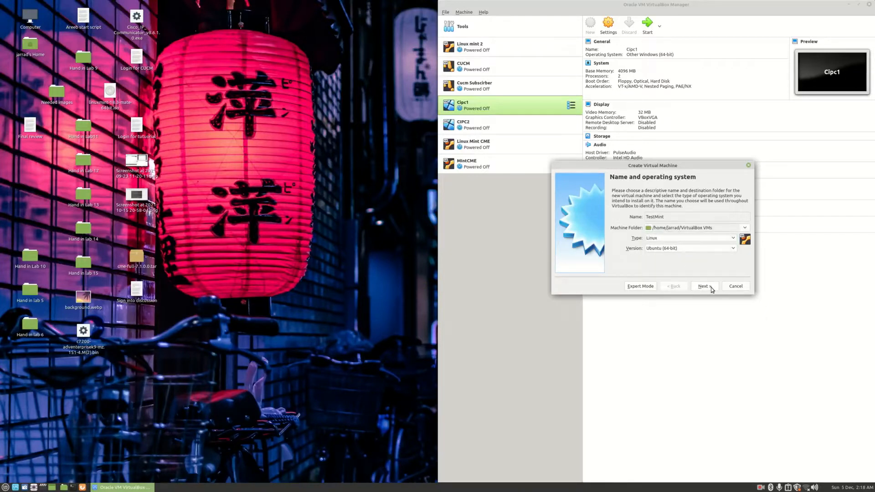
{"action": "left_click", "coordinate": [711, 289]}
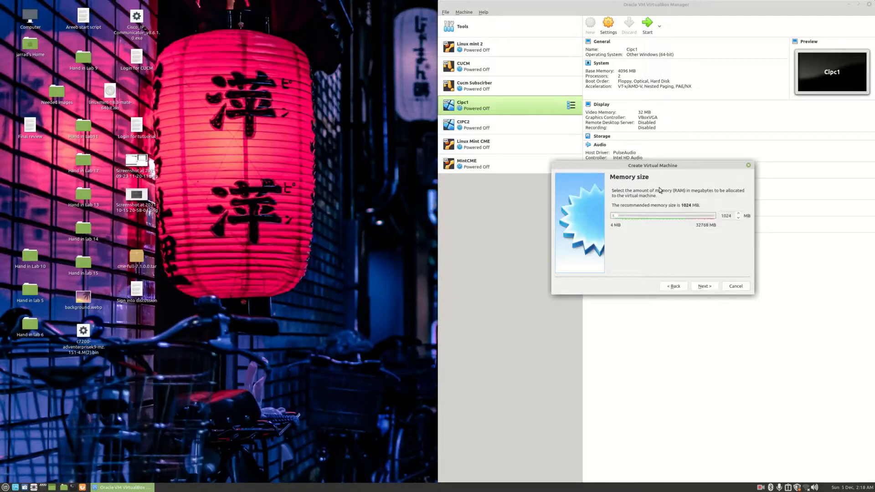
{"action": "double_click", "coordinate": [731, 215]}
{"action": "key", "text": "BackSpace"}
{"action": "type", "text": "4096"}
Give TestMint a new dynamically allocated 40 GB VHD disk and create the machine
{"action": "left_click", "coordinate": [707, 288]}
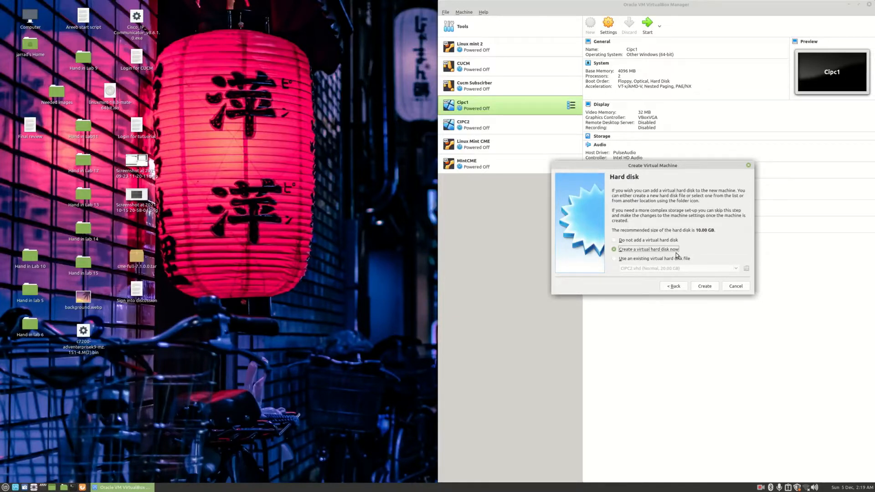
{"action": "left_click", "coordinate": [701, 288]}
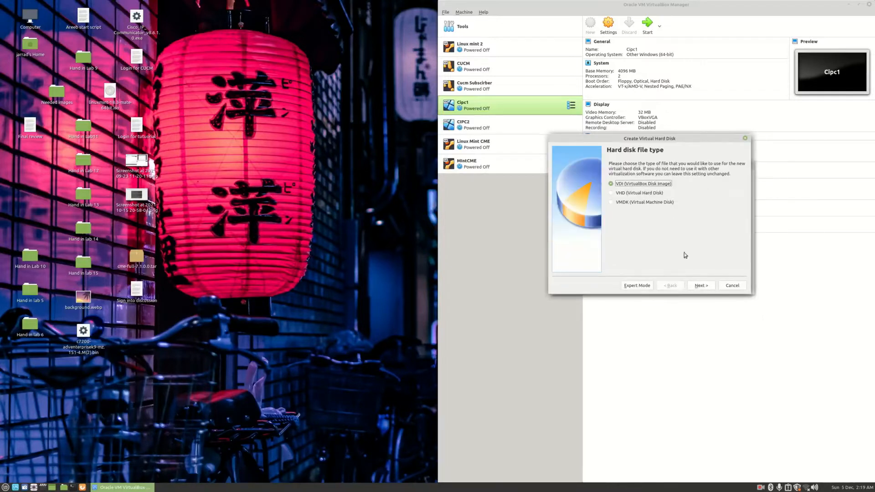
{"action": "left_click", "coordinate": [657, 194]}
{"action": "left_click", "coordinate": [700, 285]}
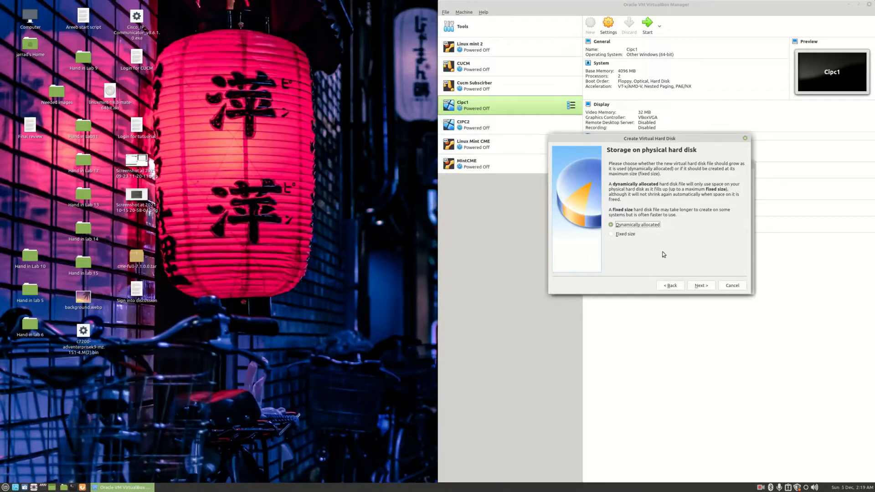
{"action": "left_click", "coordinate": [694, 286]}
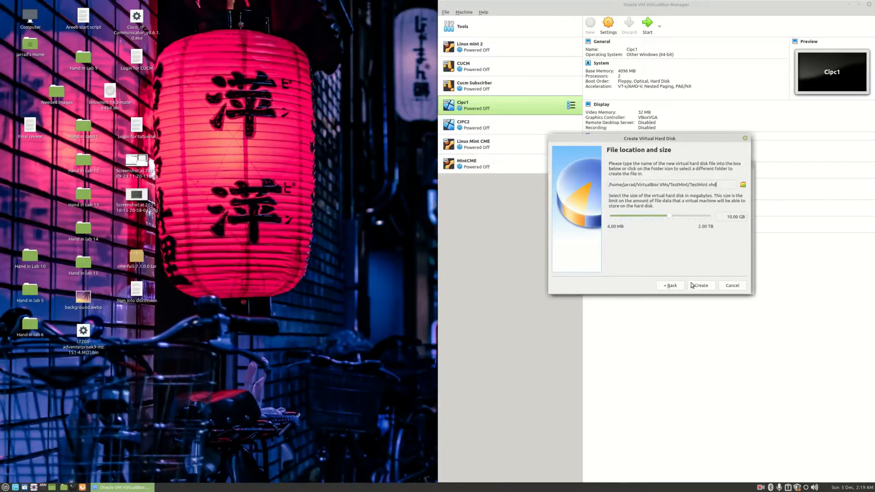
{"action": "double_click", "coordinate": [730, 218]}
{"action": "type", "text": "400"}
{"action": "key", "text": "Delete"}
{"action": "left_click", "coordinate": [700, 286]}
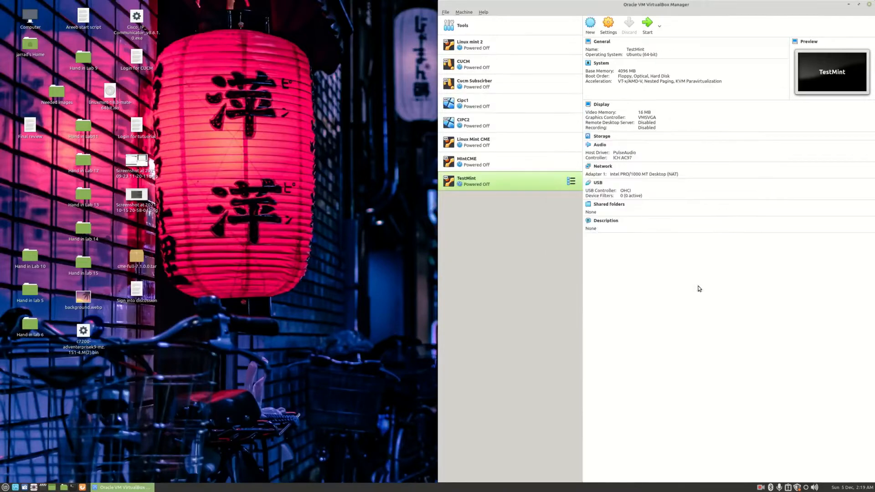
Attach TestMint's Adapter 1 to NAT Network 'NatNetwork' with promiscuous mode Allow All, then reopen Settings
{"action": "right_click", "coordinate": [506, 184]}
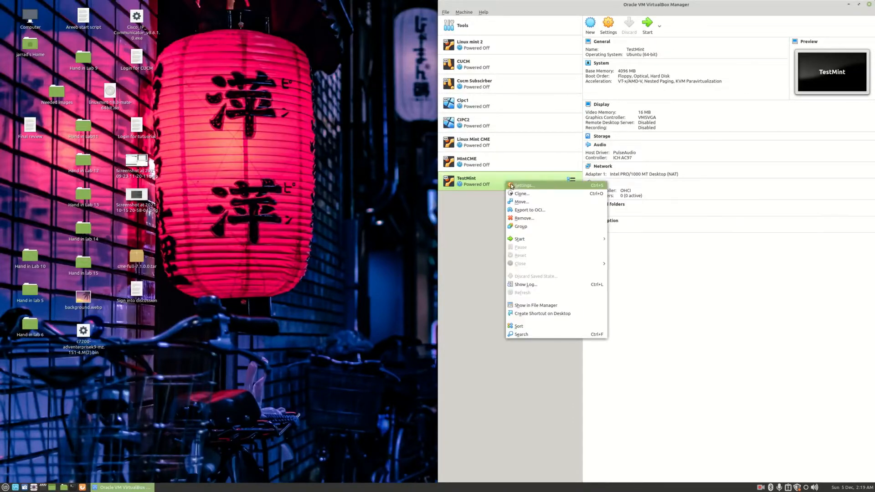
{"action": "left_click", "coordinate": [512, 185]}
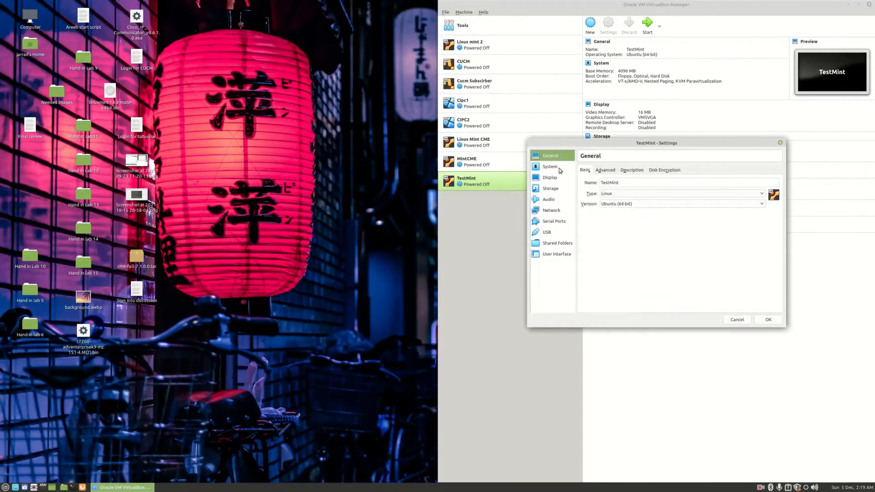
{"action": "left_click", "coordinate": [555, 212]}
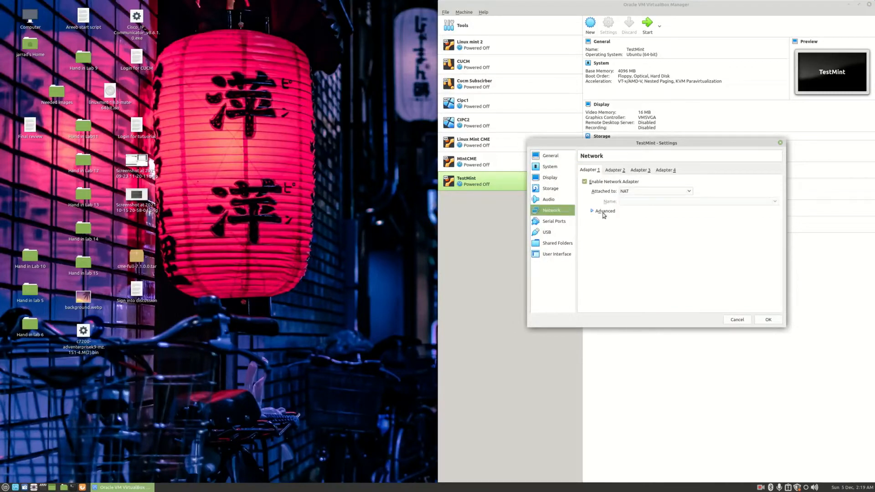
{"action": "left_click", "coordinate": [625, 192]}
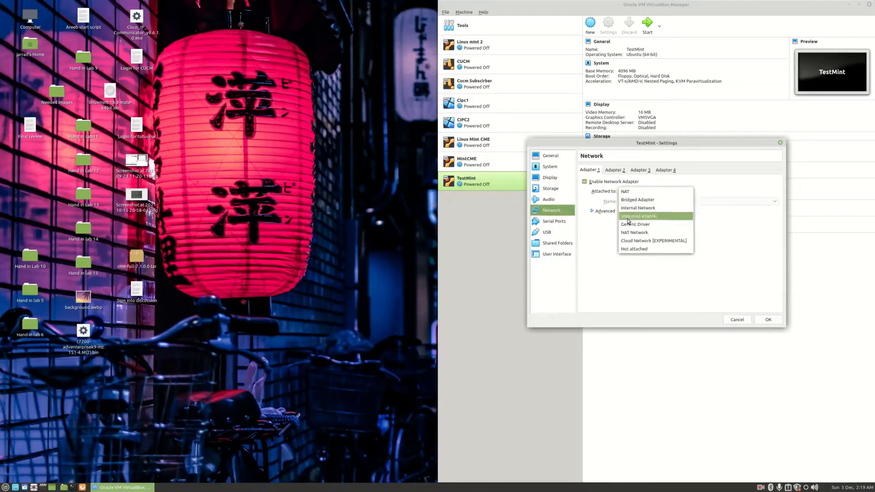
{"action": "left_click", "coordinate": [630, 233]}
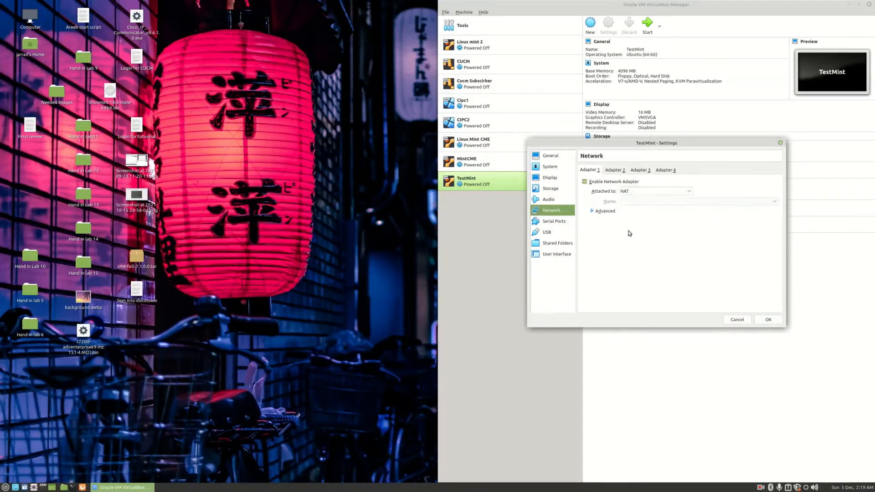
{"action": "left_click", "coordinate": [593, 212]}
{"action": "left_click", "coordinate": [641, 231]}
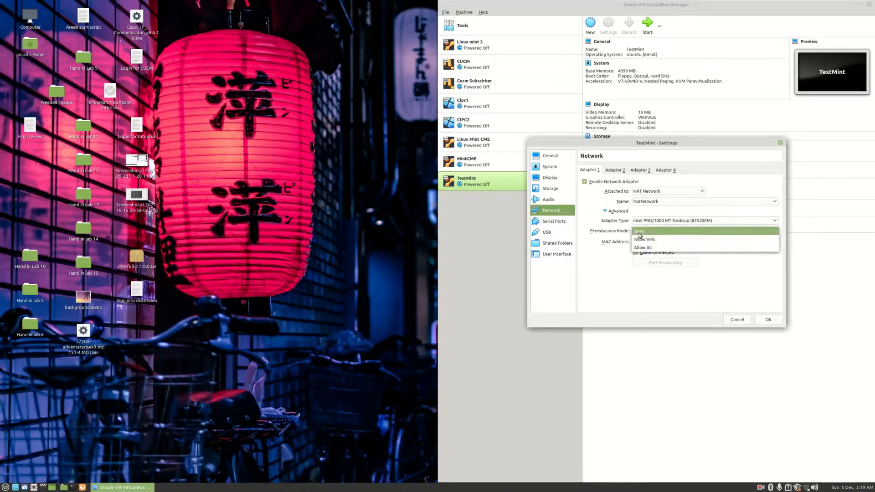
{"action": "left_click", "coordinate": [646, 247]}
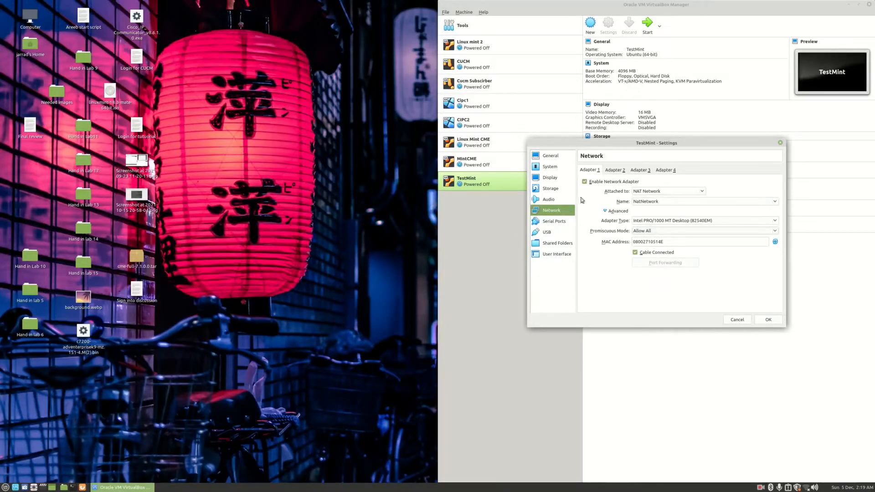
{"action": "left_click", "coordinate": [769, 321]}
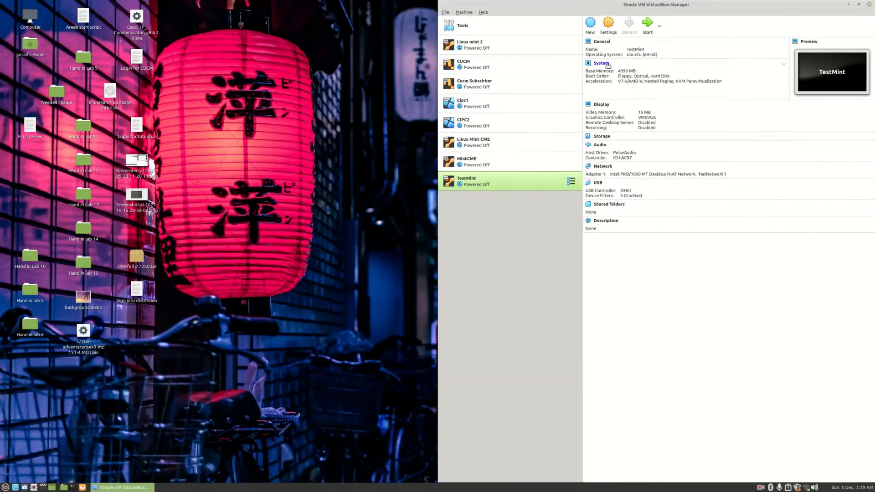
{"action": "left_click", "coordinate": [608, 24]}
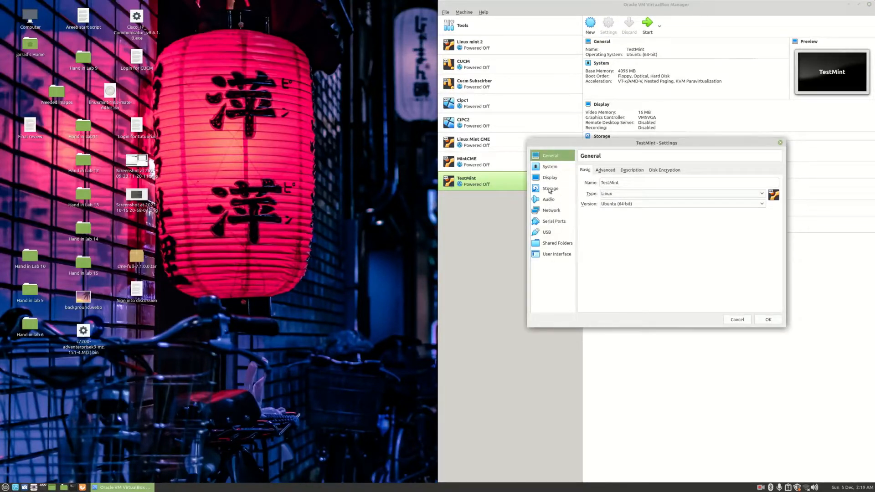
Attach linuxmint-18.3-mate-64bit.iso to the IDE controller and remove the empty optical drive
{"action": "left_click", "coordinate": [550, 189]}
{"action": "left_click", "coordinate": [606, 185]}
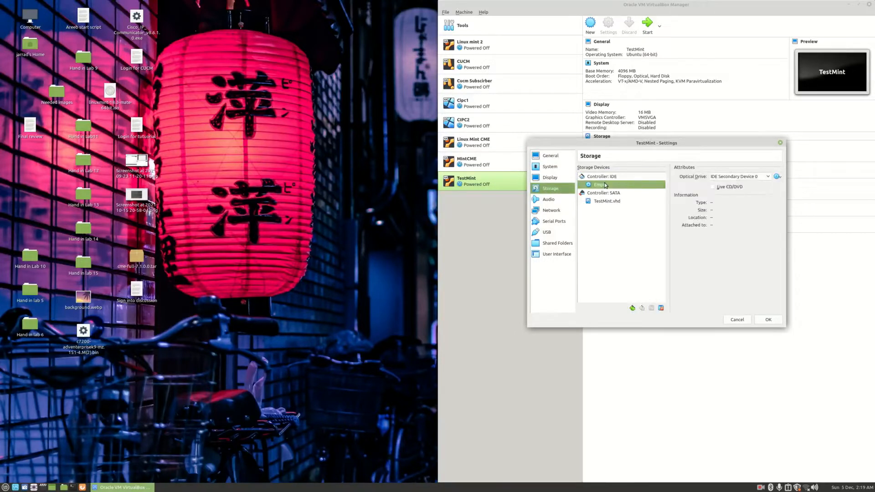
{"action": "right_click", "coordinate": [604, 179]}
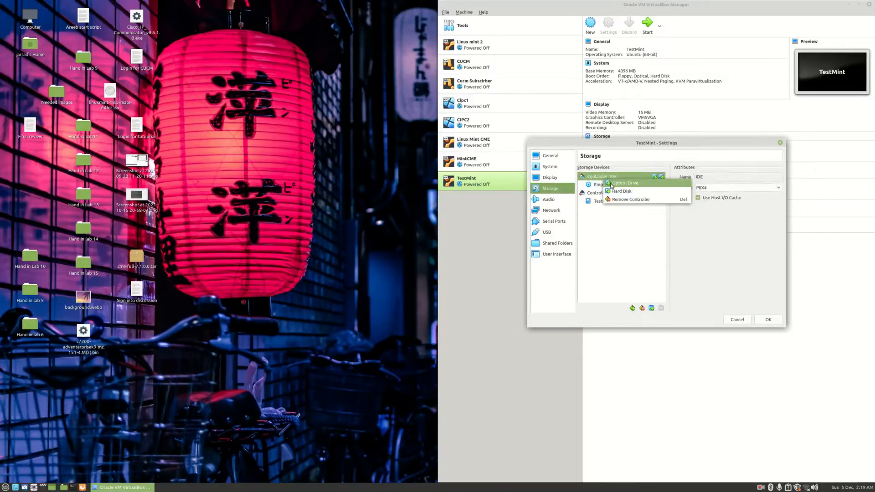
{"action": "left_click", "coordinate": [611, 183]}
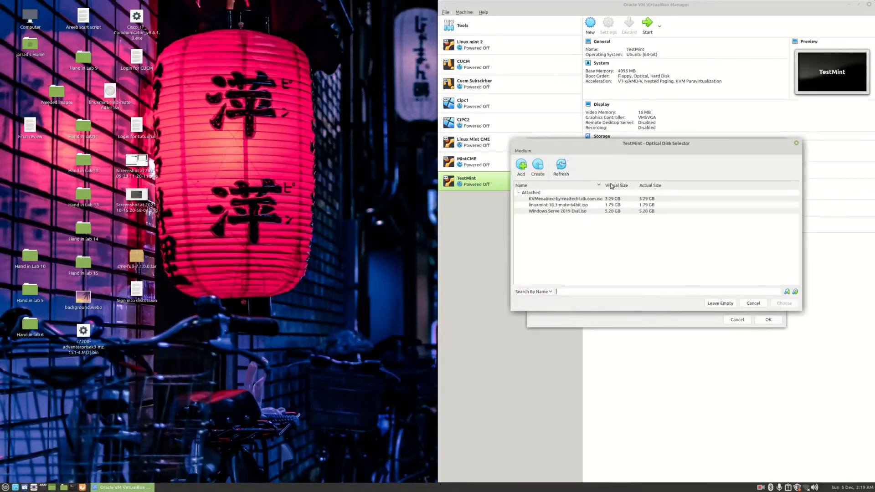
{"action": "left_click", "coordinate": [568, 206]}
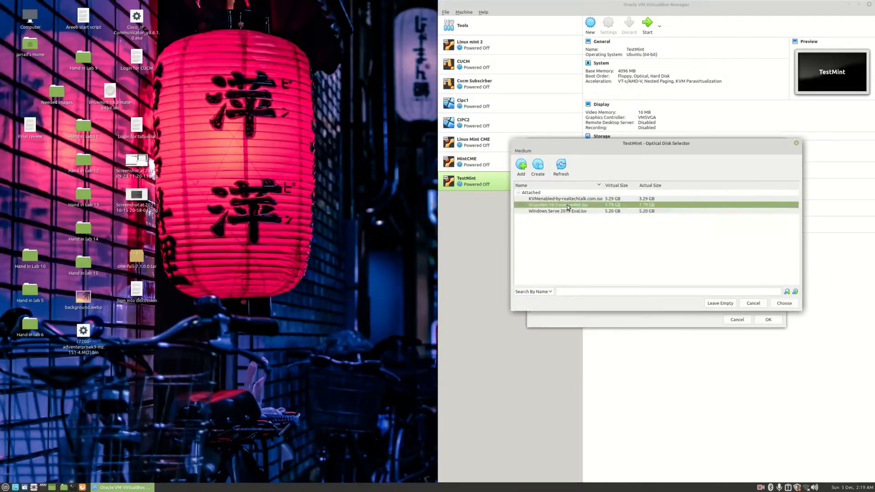
{"action": "left_click", "coordinate": [784, 304]}
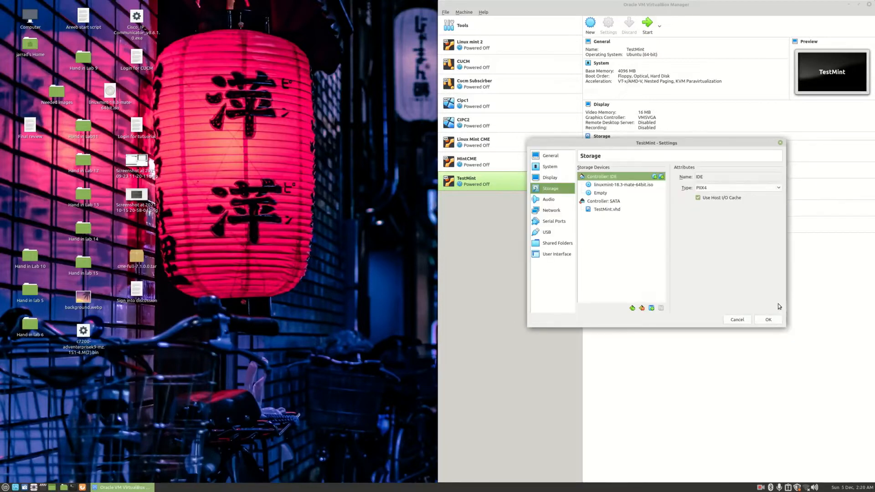
{"action": "right_click", "coordinate": [591, 194]}
{"action": "left_click", "coordinate": [604, 201]}
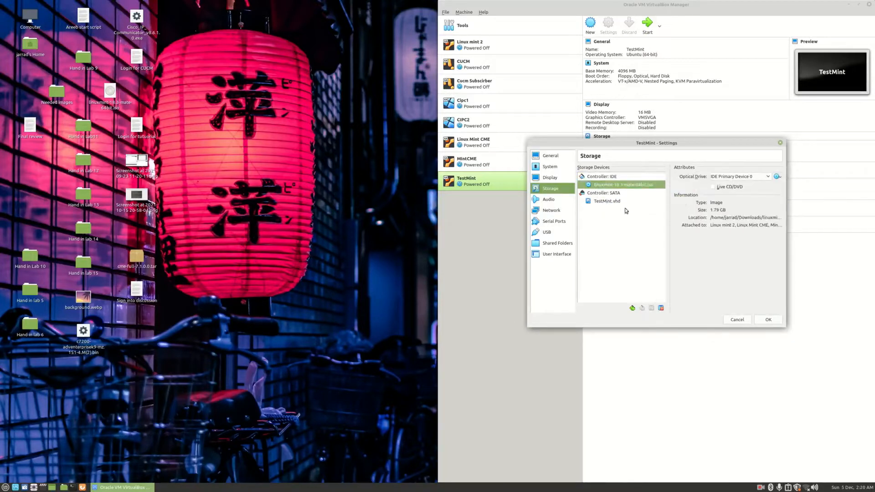
{"action": "left_click", "coordinate": [768, 319]}
{"action": "right_click", "coordinate": [525, 184]}
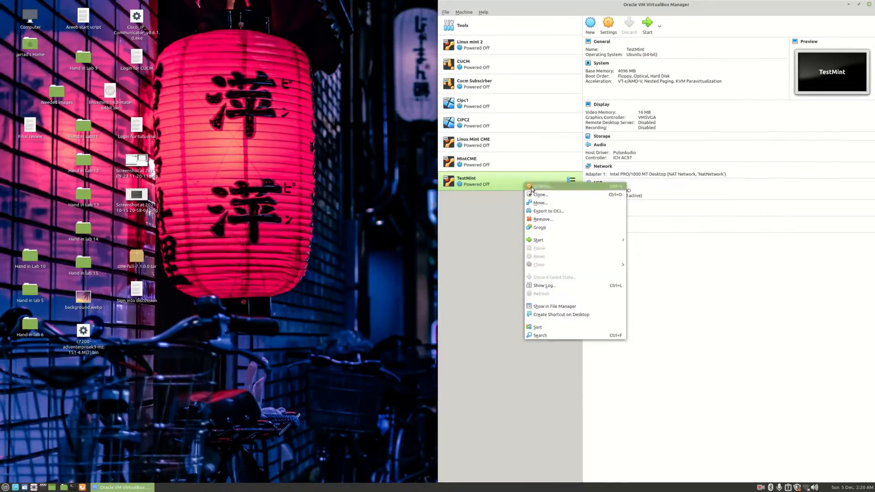
Start TestMint normally using the Linux Mint iso as the start-up disk
{"action": "mouse_move", "coordinate": [550, 241]}
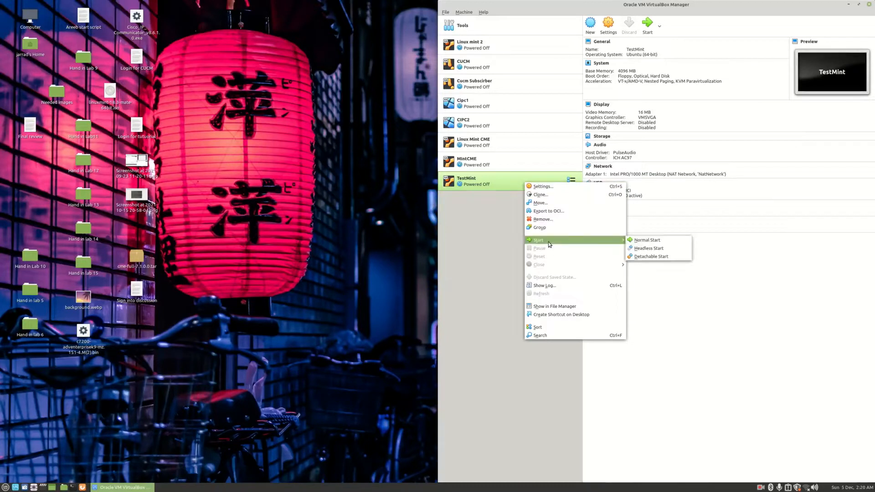
{"action": "left_click", "coordinate": [649, 244]}
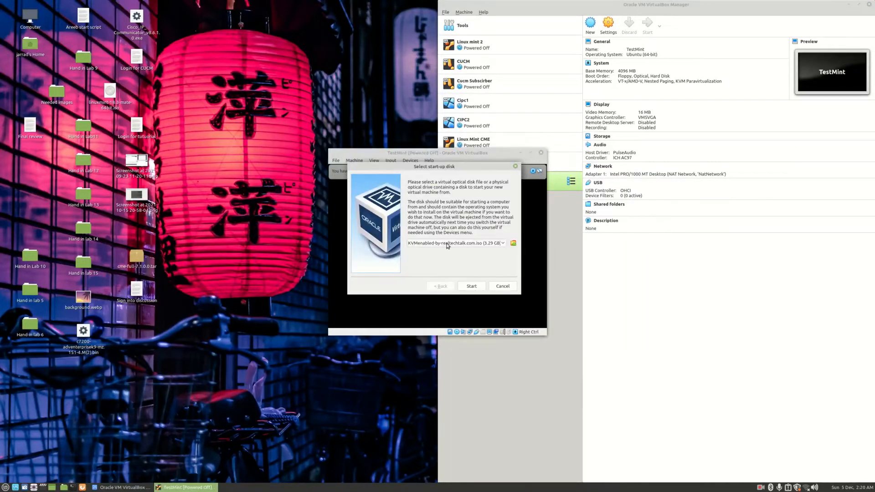
{"action": "left_click", "coordinate": [448, 245]}
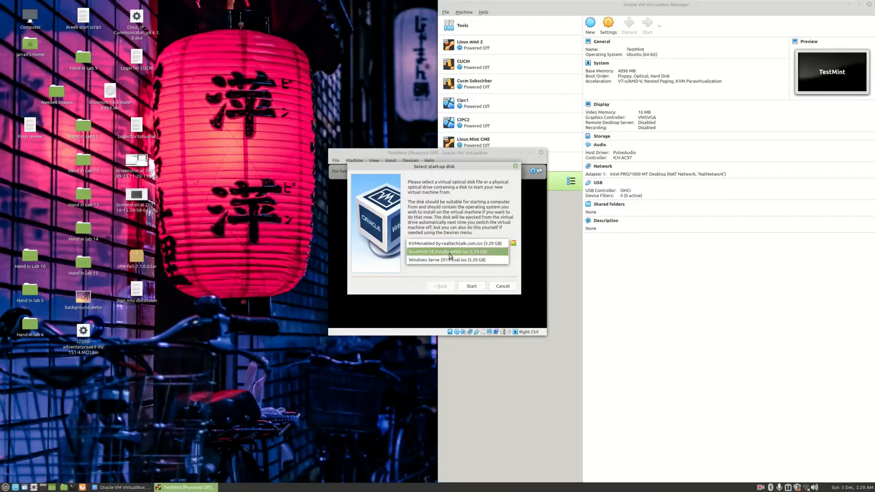
{"action": "left_click", "coordinate": [450, 256]}
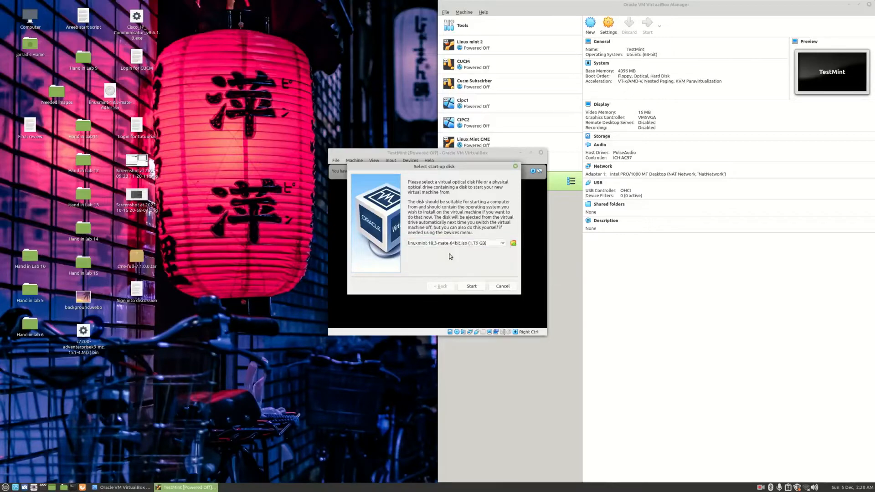
{"action": "left_click", "coordinate": [472, 287]}
Enlarge the VM window and boot the 'Start Linux Mint' menu entry
{"action": "left_click_drag", "start_coordinate": [464, 150], "coordinate": [498, 1]}
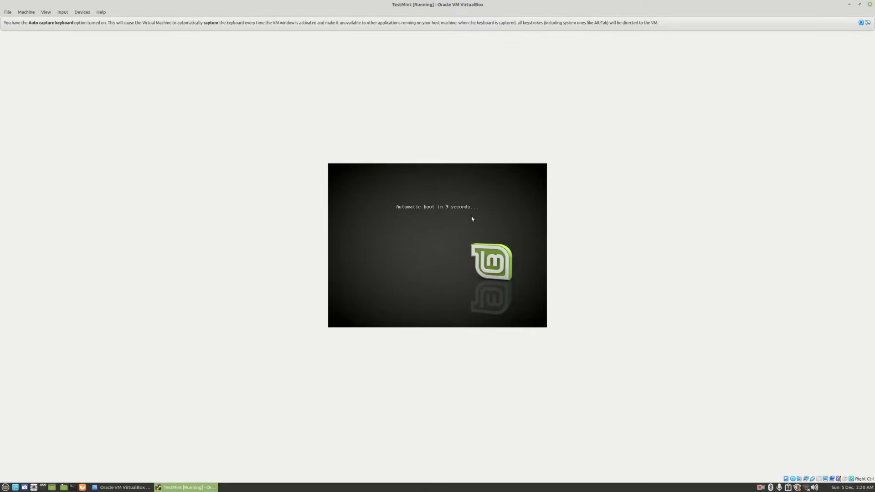
{"action": "key", "text": "Escape"}
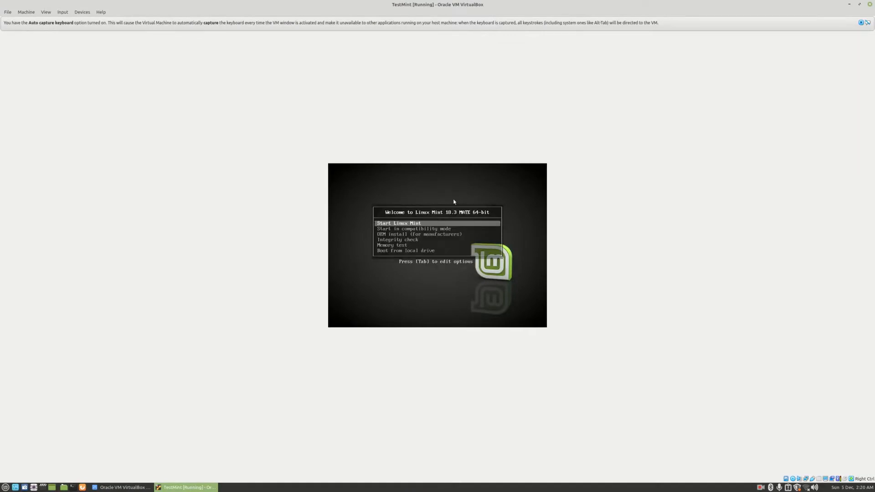
{"action": "key", "text": "Return"}
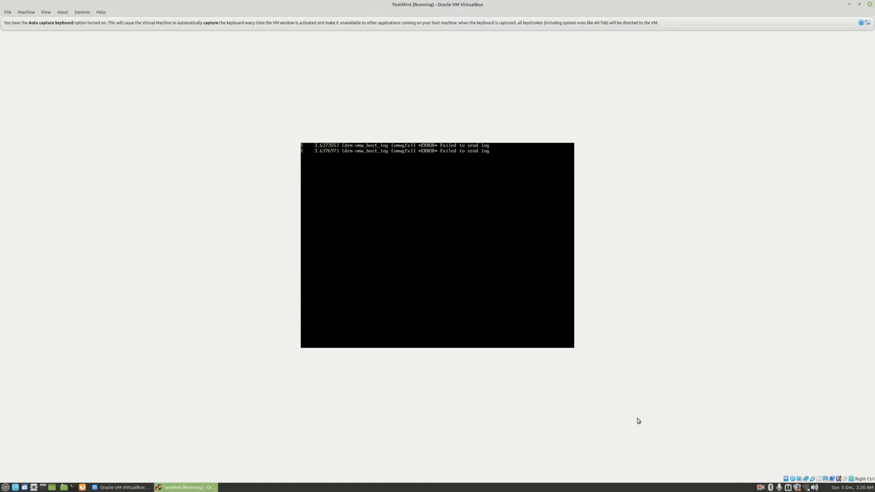
{"action": "left_click", "coordinate": [761, 488]}
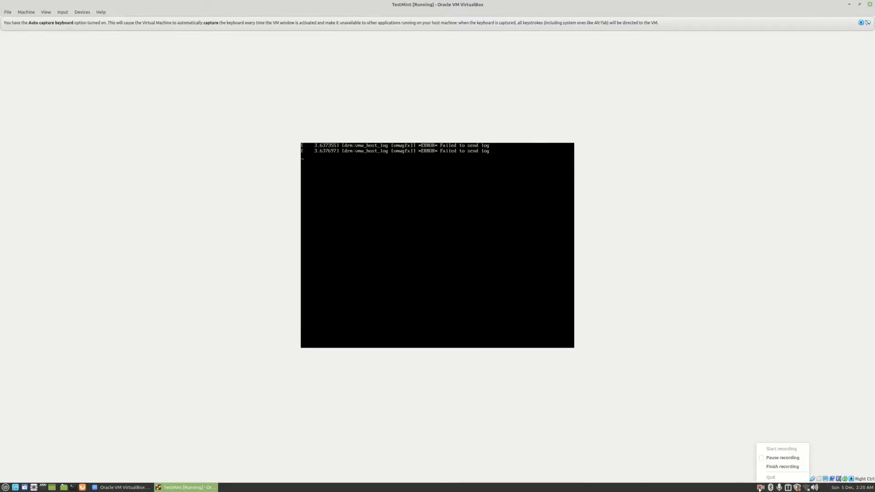
{"action": "left_click", "coordinate": [782, 458]}
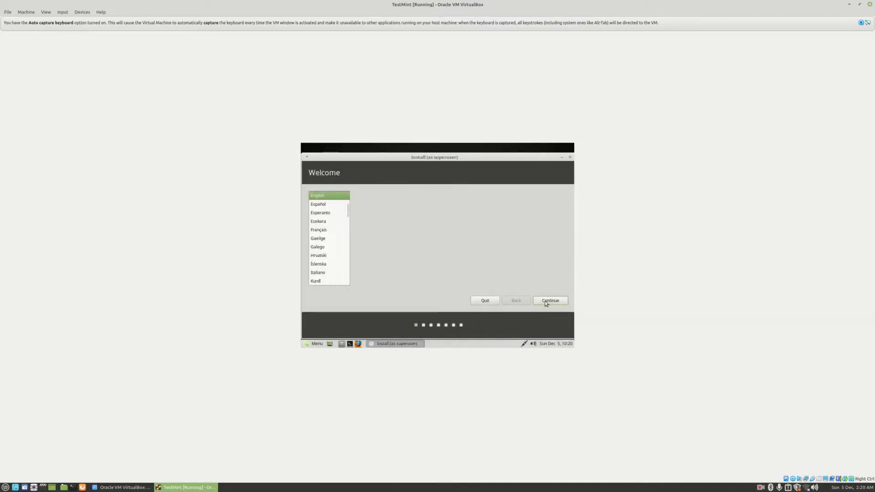
Proceed with English, no third-party software, Erase disk, Vancouver and English (US) keyboard
{"action": "left_click", "coordinate": [547, 300]}
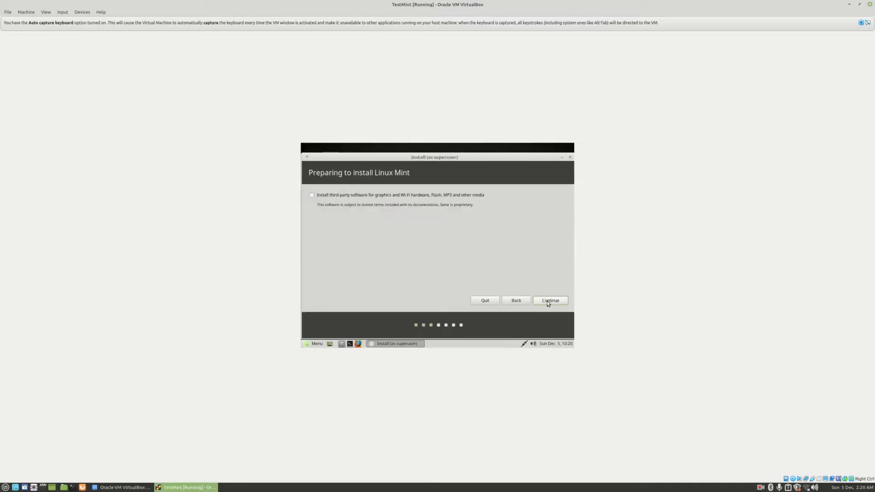
{"action": "left_click", "coordinate": [547, 301]}
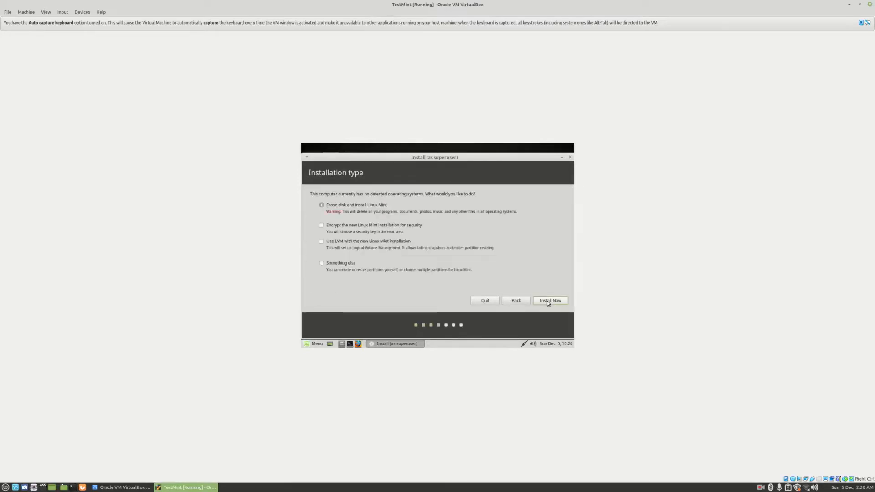
{"action": "left_click", "coordinate": [547, 301]}
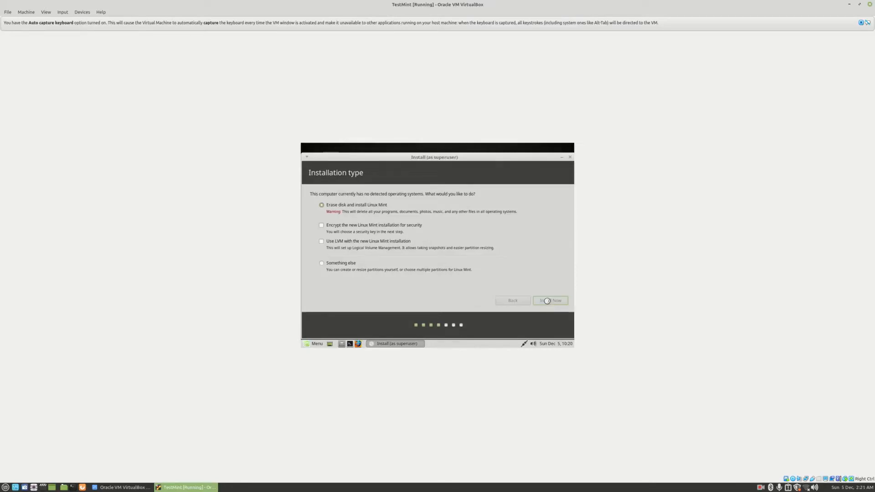
{"action": "left_click", "coordinate": [532, 285]}
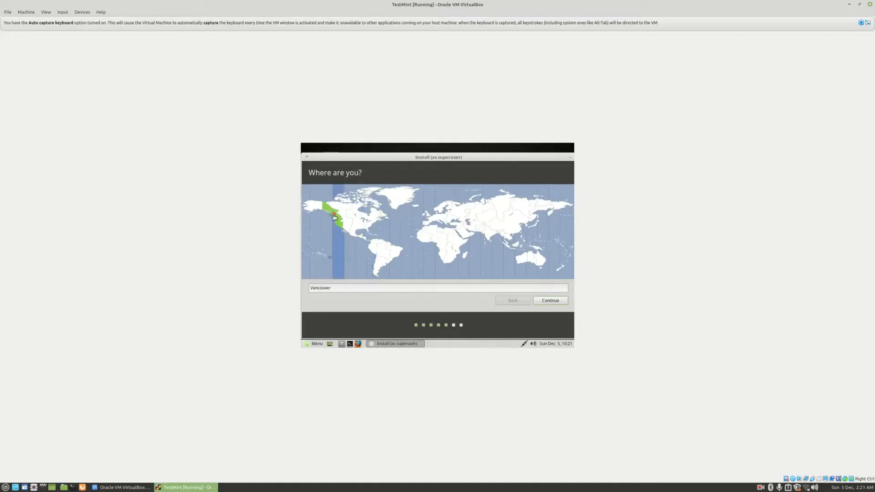
{"action": "left_click", "coordinate": [543, 300]}
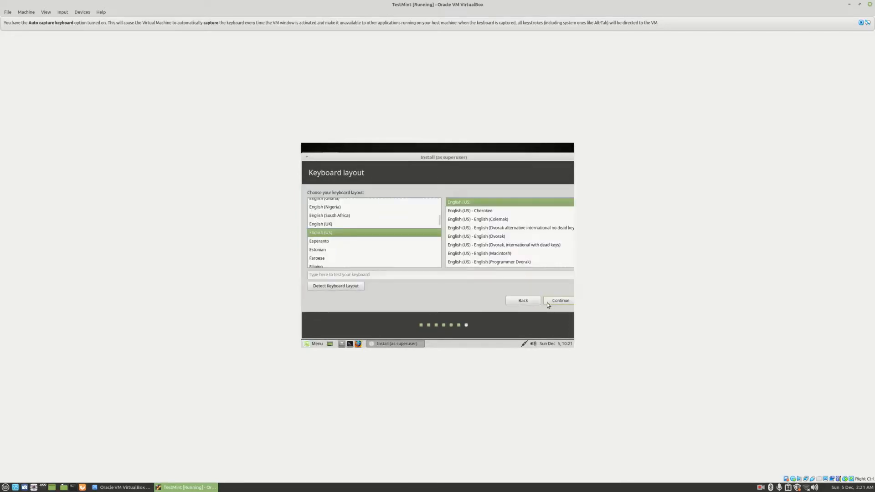
{"action": "left_click", "coordinate": [551, 302]}
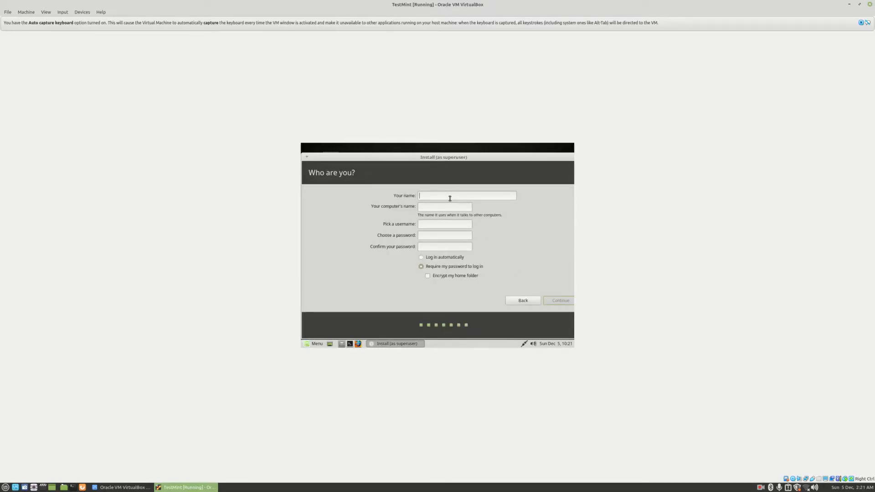
Fill in the account name, computer name, username and password fields
{"action": "type", "text": "jarrad•••••••••••••••••••••"}
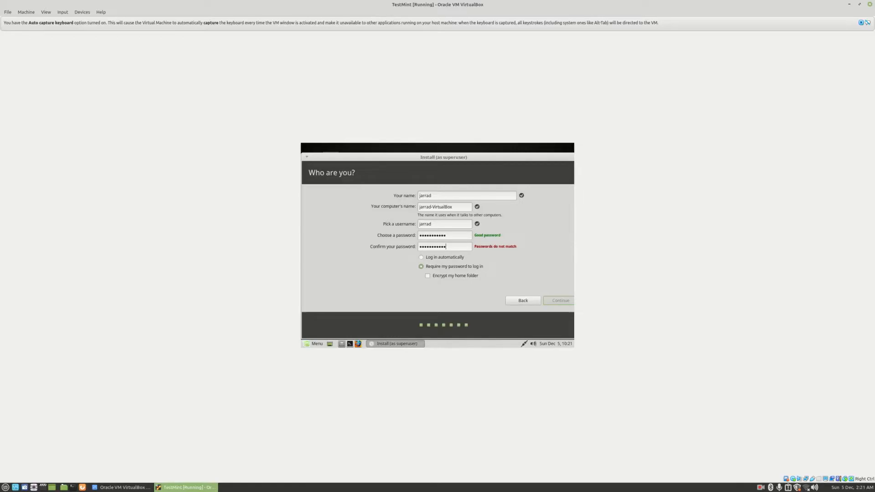
{"action": "key", "text": "BackSpace"}
{"action": "key", "text": "BackSpace"}
{"action": "key", "text": "BackSpace"}
{"action": "key", "text": "BackSpace"}
{"action": "key", "text": "BackSpace"}
{"action": "key", "text": "BackSpace"}
{"action": "key", "text": "BackSpace"}
{"action": "key", "text": "BackSpace"}
{"action": "key", "text": "BackSpace"}
{"action": "key", "text": "BackSpace"}
{"action": "key", "text": "BackSpace"}
{"action": "type", "text": "•••••••••••"}
{"action": "left_click_drag", "start_coordinate": [447, 247], "coordinate": [407, 236]}
{"action": "key", "text": "BackSpace"}
Retype the passwords until they match and accept the account details to begin installing
{"action": "right_click", "coordinate": [429, 236]}
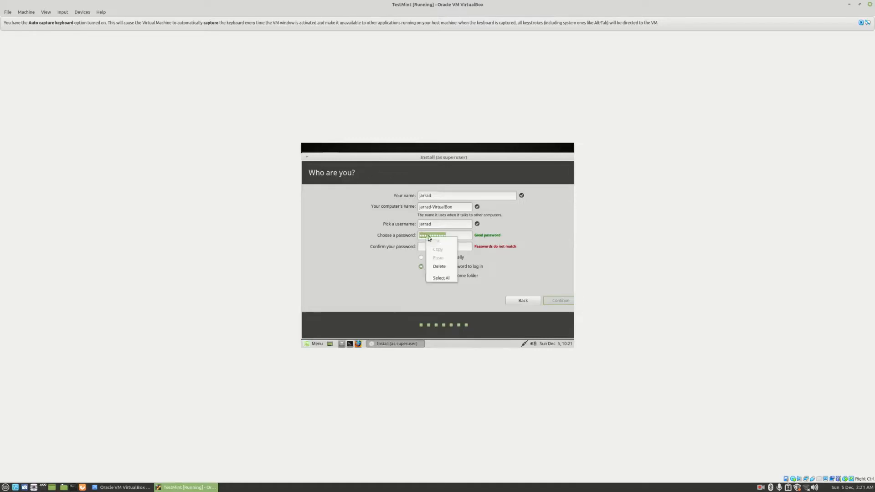
{"action": "left_click", "coordinate": [453, 231]}
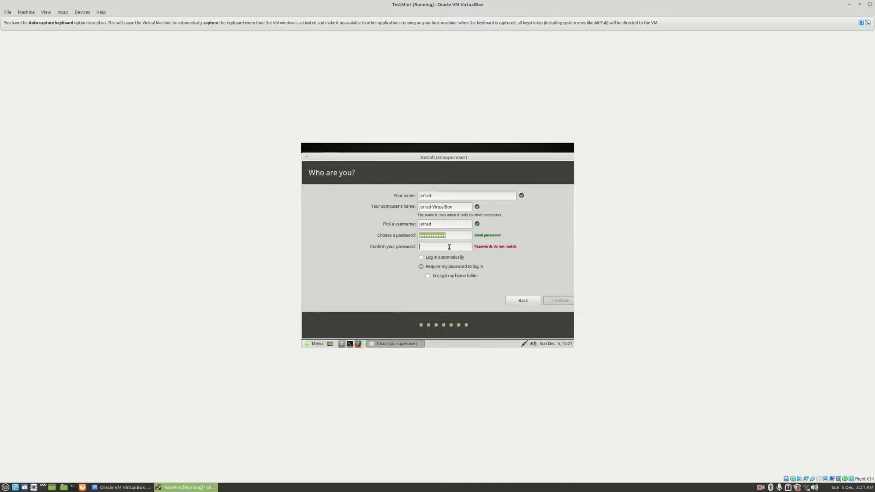
{"action": "type", "text": "••••••••••••"}
{"action": "key", "text": "BackSpace"}
{"action": "key", "text": "BackSpace"}
{"action": "key", "text": "BackSpace"}
{"action": "key", "text": "BackSpace"}
{"action": "key", "text": "BackSpace"}
{"action": "key", "text": "BackSpace"}
{"action": "key", "text": "BackSpace"}
{"action": "key", "text": "BackSpace"}
{"action": "key", "text": "BackSpace"}
{"action": "key", "text": "BackSpace"}
{"action": "key", "text": "BackSpace"}
{"action": "type", "text": "•••••••"}
{"action": "left_click", "coordinate": [451, 236]}
{"action": "left_click_drag", "start_coordinate": [440, 236], "coordinate": [404, 238]}
{"action": "left_click", "coordinate": [455, 236]}
{"action": "key", "text": "BackSpace"}
{"action": "type", "text": "•••••••••••"}
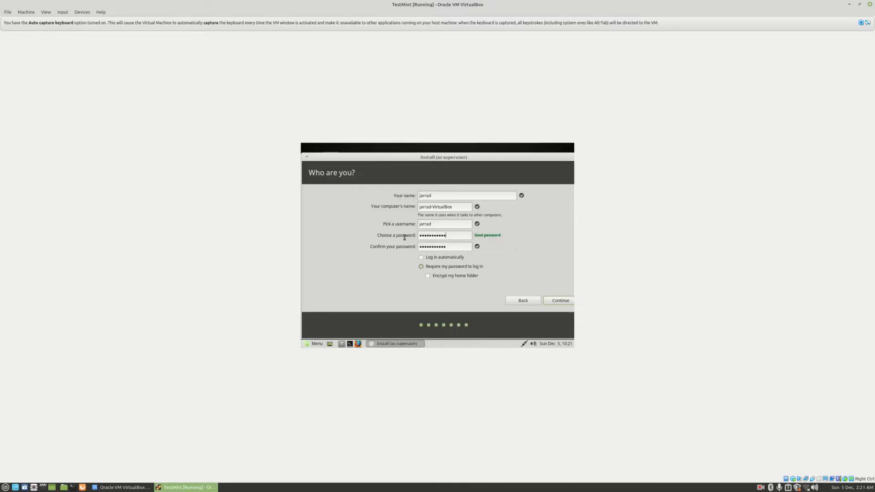
{"action": "left_click", "coordinate": [555, 302]}
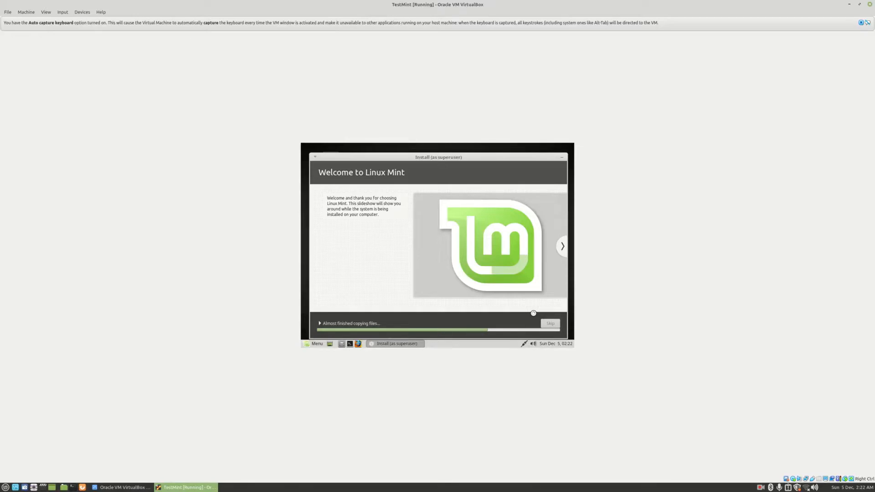
Stop the screen recording from its tray menu
{"action": "left_click", "coordinate": [761, 487]}
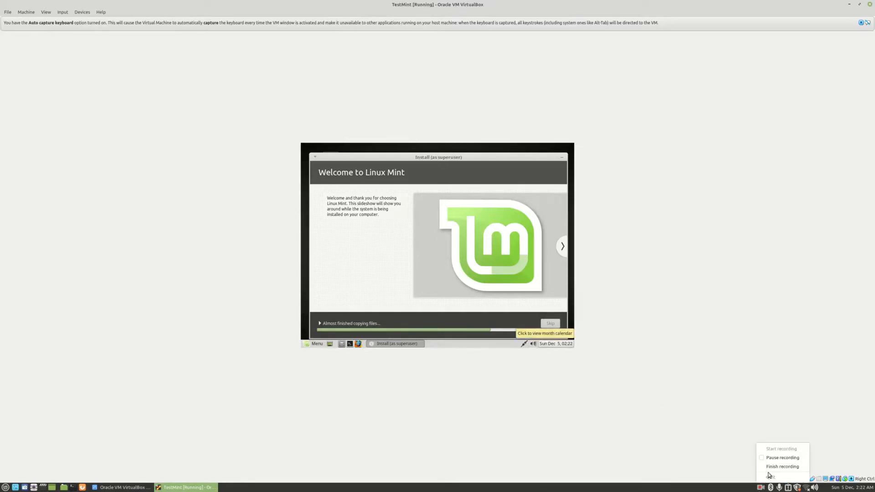
{"action": "left_click", "coordinate": [769, 475]}
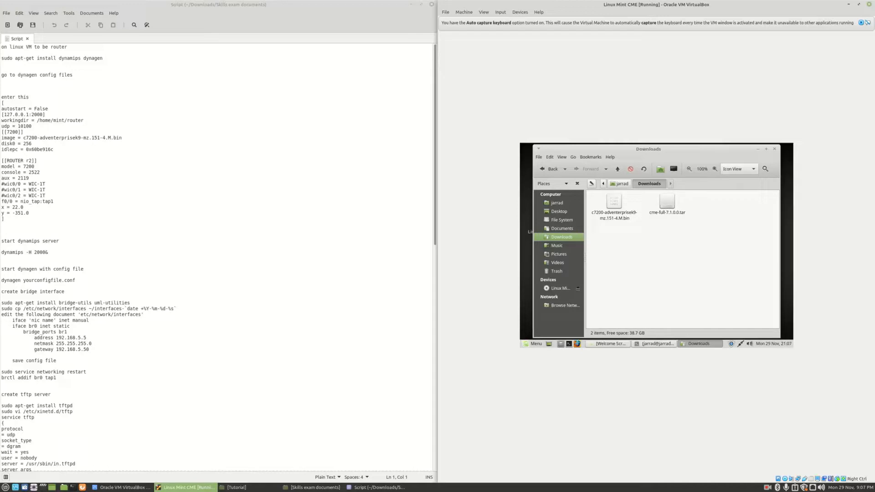
Minimize the guest's Downloads window and bring the terminal back to the front
{"action": "left_click", "coordinate": [758, 149]}
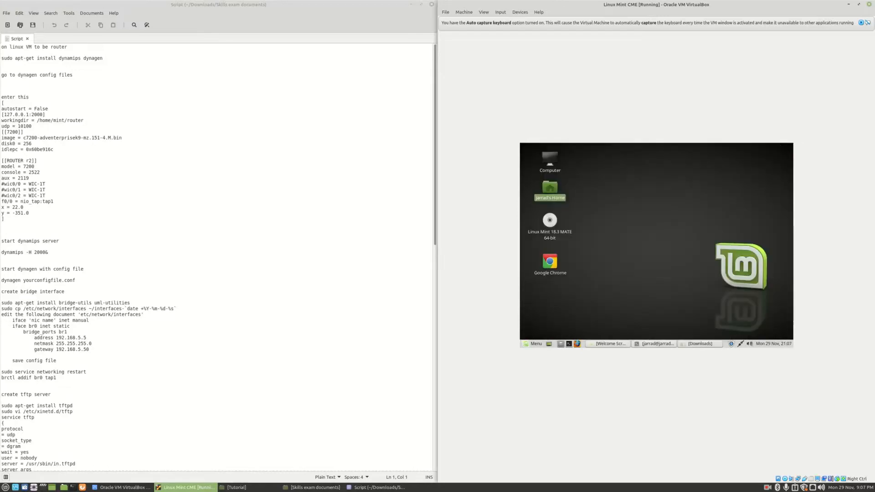
{"action": "left_click", "coordinate": [654, 344]}
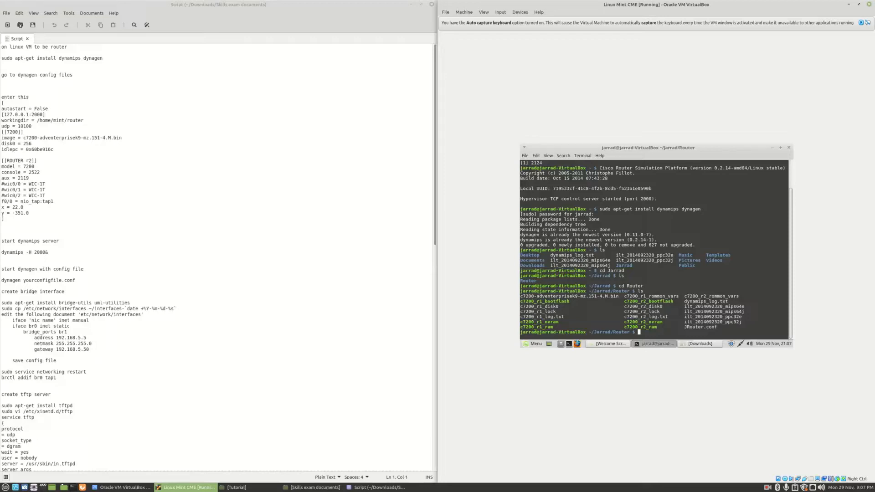
Check the current folder with pwd and open JRouter.conf in gedit
{"action": "type", "text": "pwd"}
{"action": "key", "text": "Return"}
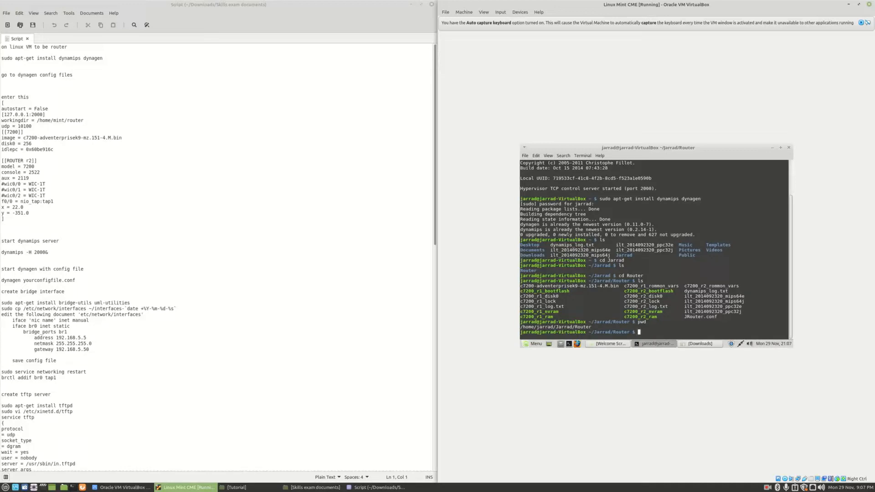
{"action": "type", "text": "gedit Jrouter"}
{"action": "key", "text": "BackSpace"}
{"action": "key", "text": "BackSpace"}
{"action": "key", "text": "BackSpace"}
{"action": "key", "text": "BackSpace"}
{"action": "key", "text": "BackSpace"}
{"action": "key", "text": "BackSpace"}
{"action": "type", "text": "Router.conf"}
{"action": "key", "text": "Return"}
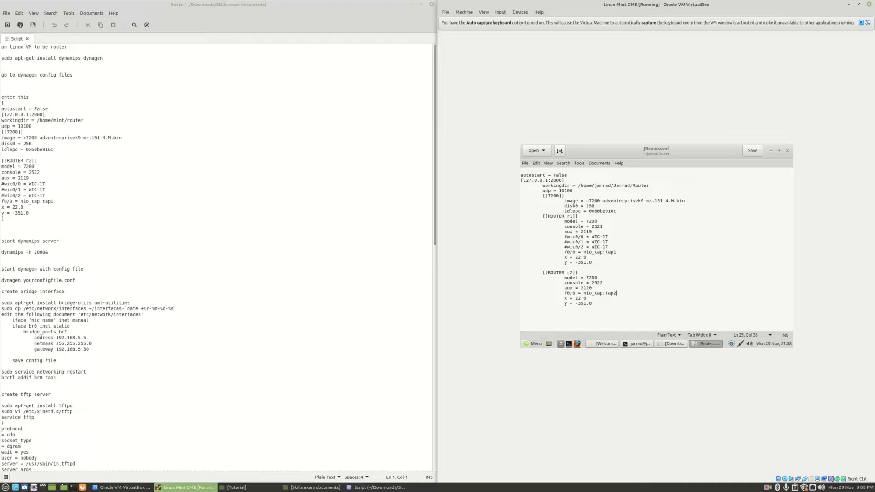
Save and close JRouter.conf, then enter the dynamips -H 2000& command in the terminal
{"action": "key", "text": "ctrl+s"}
{"action": "left_click", "coordinate": [788, 150]}
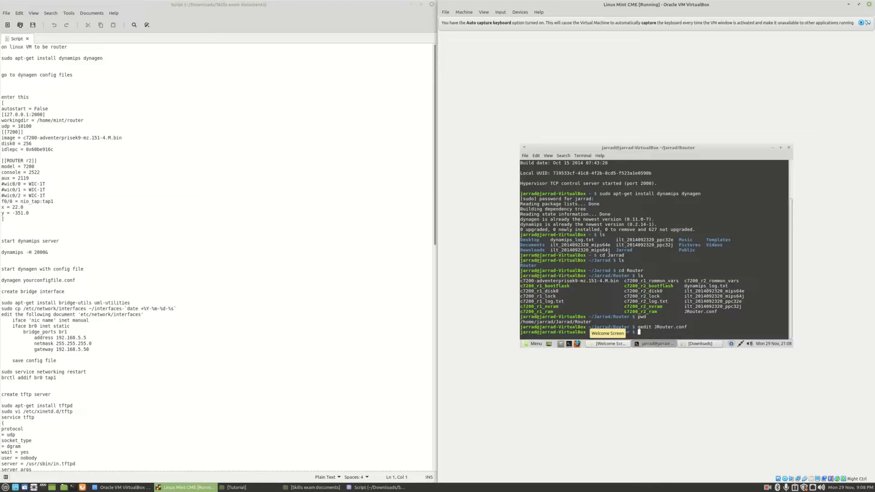
{"action": "type", "text": "dynamips -H 2000&"}
Start dynamips in the background and load JRouter.conf into dynagen
{"action": "key", "text": "Return"}
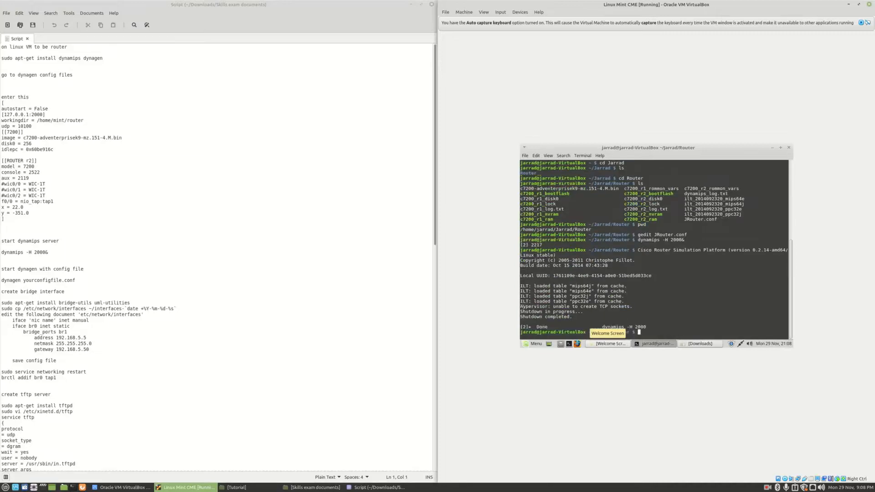
{"action": "type", "text": "dynag"}
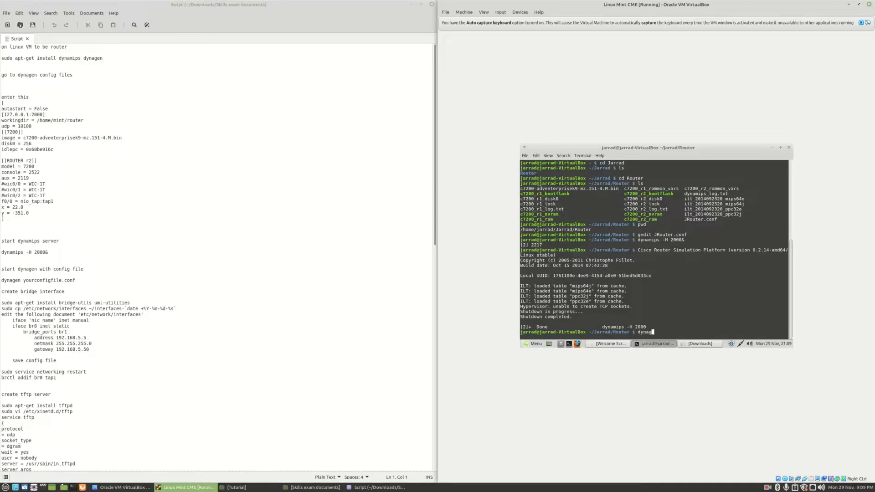
{"action": "key", "text": "Tab"}
{"action": "type", "text": "JRouter.conf"}
{"action": "key", "text": "Return"}
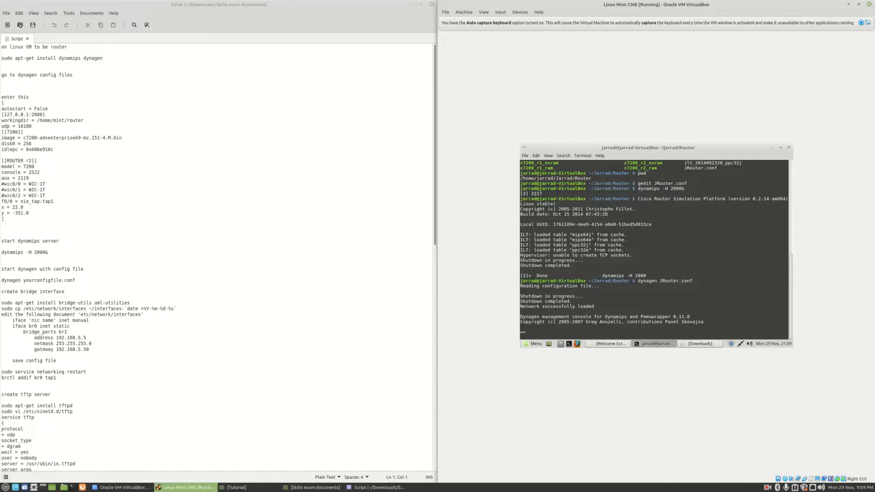
Boot routers r1 and r2 in dynagen
{"action": "type", "text": "start r1"}
{"action": "key", "text": "Return"}
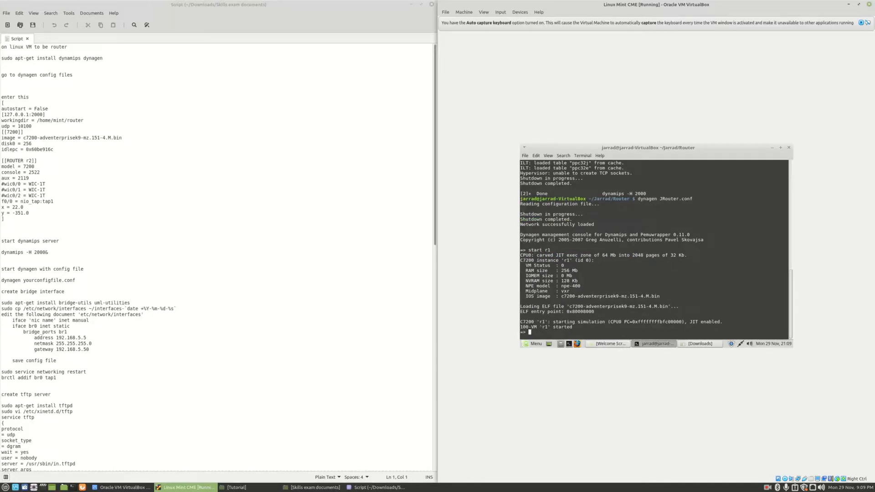
{"action": "type", "text": "start r2"}
{"action": "key", "text": "Return"}
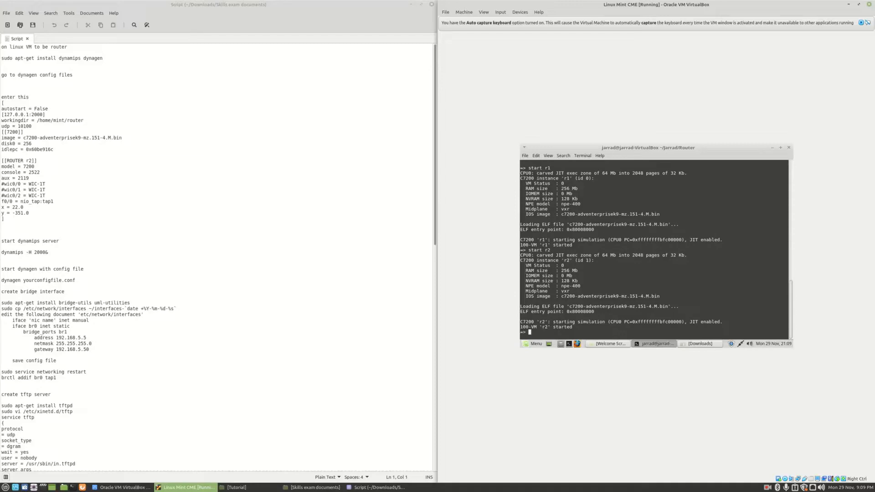
Request consoles for r1 and r2, maximize the VM window and open a new guest terminal
{"action": "type", "text": "console r1"}
{"action": "key", "text": "Return"}
{"action": "key", "text": "Up"}
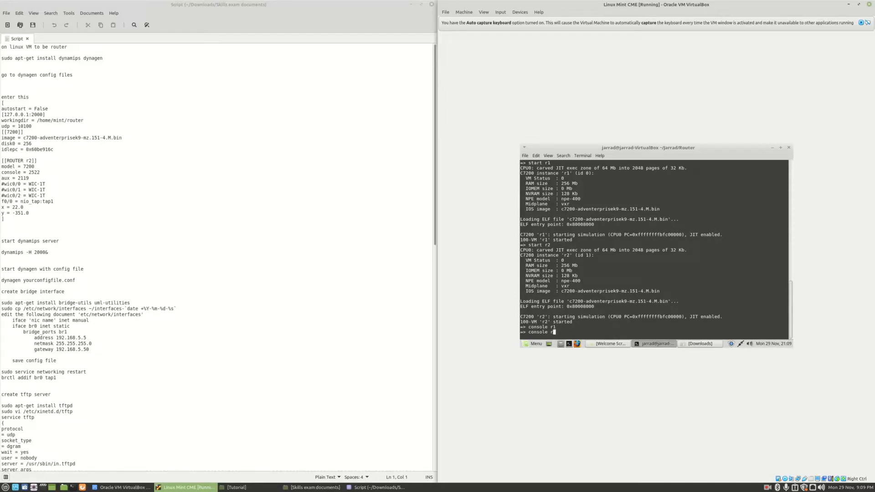
{"action": "type", "text": "2"}
{"action": "key", "text": "Return"}
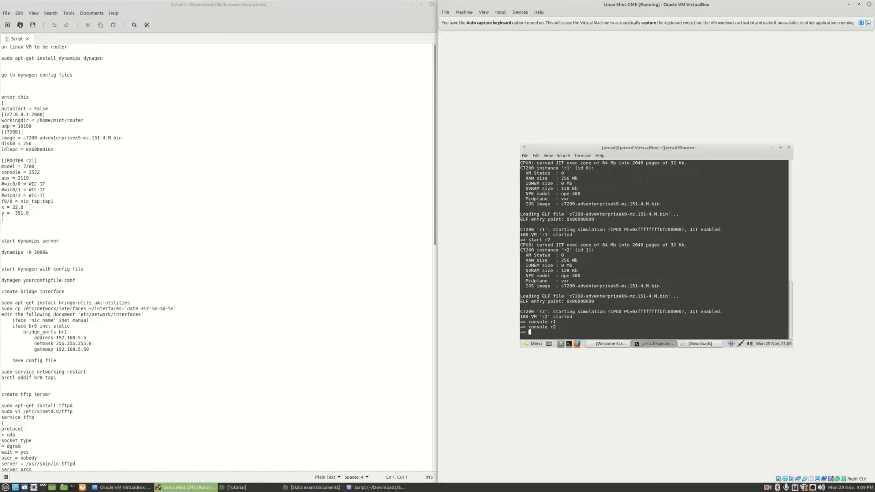
{"action": "left_click_drag", "start_coordinate": [619, 4], "coordinate": [506, 1]}
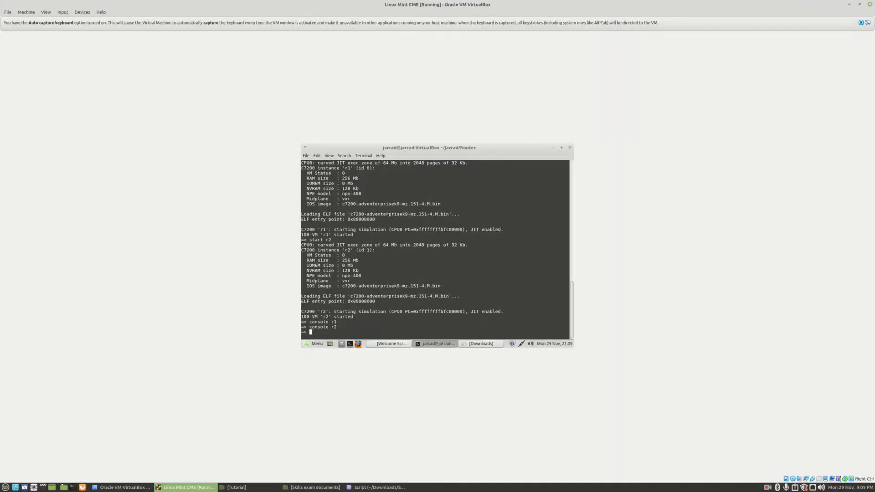
{"action": "left_click", "coordinate": [350, 344]}
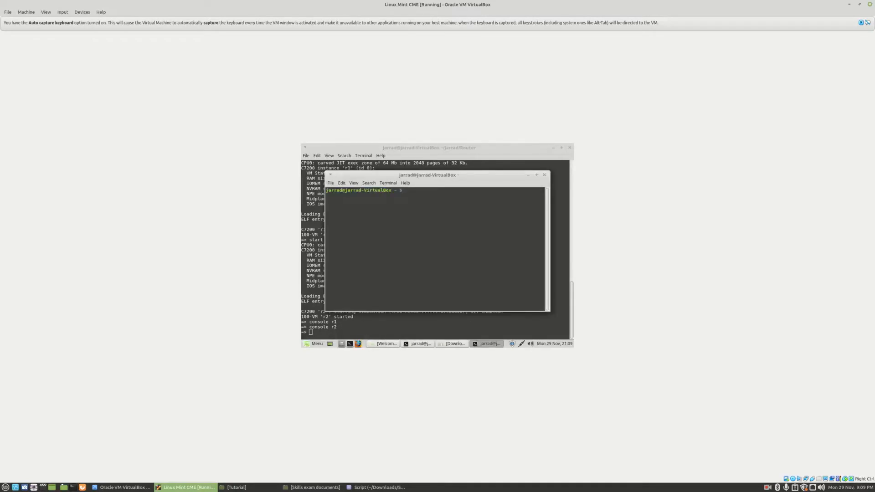
Telnet to localhost ports 2501 and 2521 to open the router consoles
{"action": "type", "text": "shh localho"}
{"action": "key", "text": "ctrl+w"}
{"action": "key", "text": "ctrl+w"}
{"action": "type", "text": "telnet localhost 2501"}
{"action": "key", "text": "Return"}
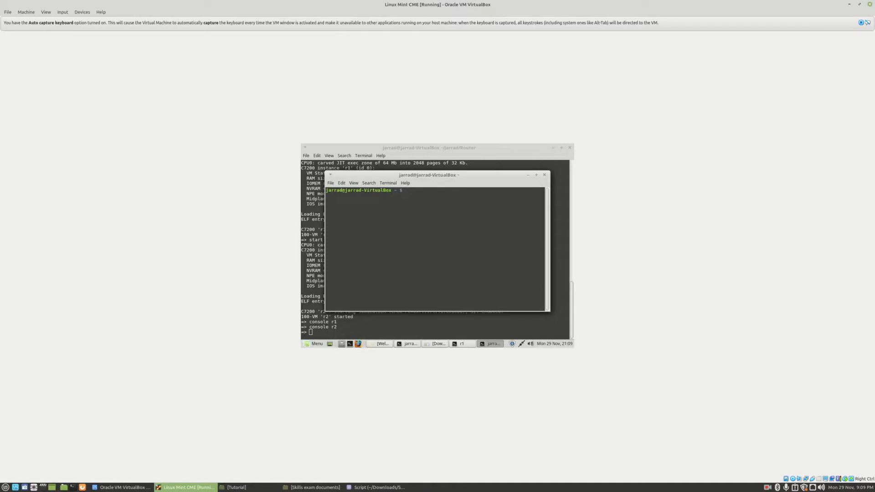
{"action": "type", "text": "telnet lo"}
{"action": "type", "text": "calhost 252"}
{"action": "type", "text": "1"}
{"action": "key", "text": "Return"}
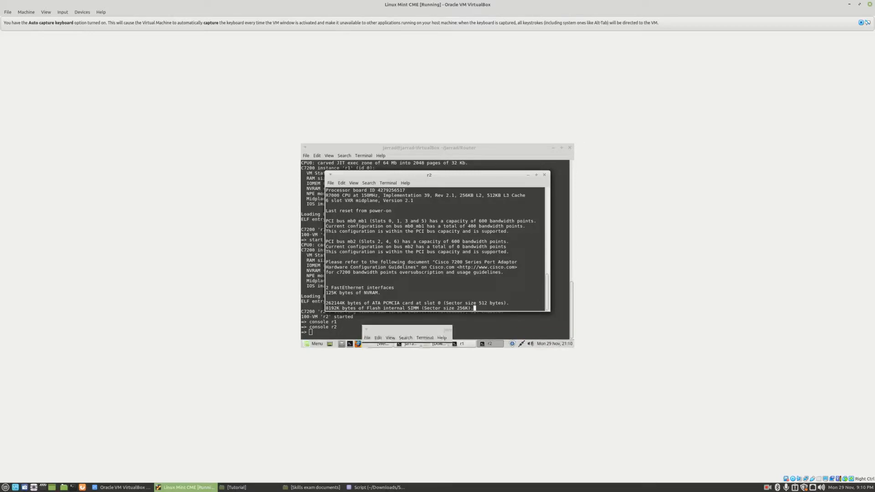
{"action": "left_click", "coordinate": [767, 487]}
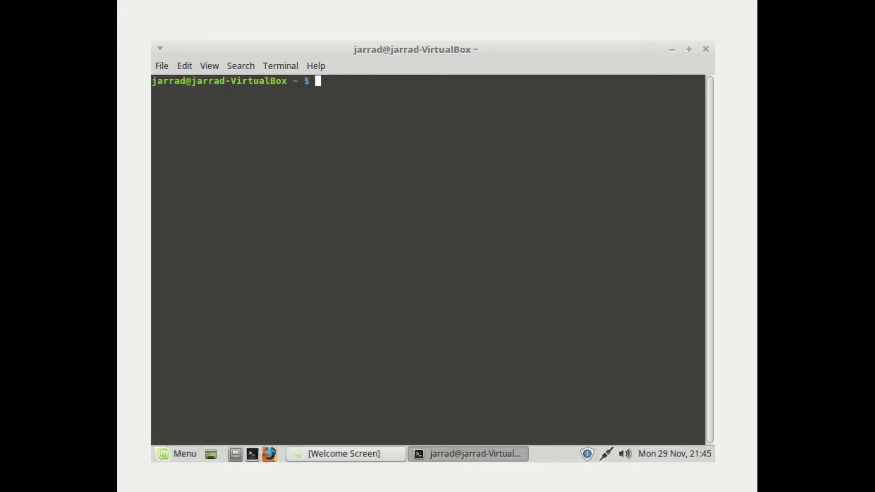
Install bridge-utils and uml-utilities with sudo apt-get, authorising with the account password
{"action": "type", "text": "sudo apt-s"}
{"action": "key", "text": "BackSpace"}
{"action": "key", "text": "BackSpace"}
{"action": "type", "text": "-get inst"}
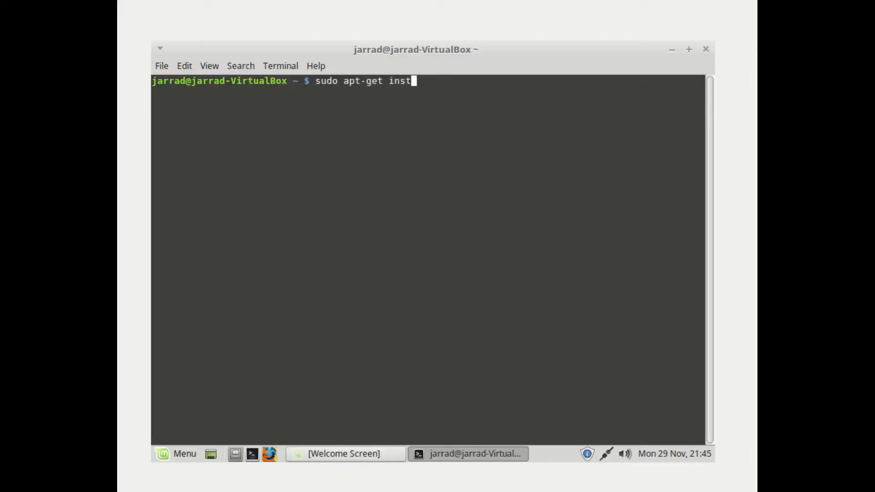
{"action": "type", "text": "all bridge-utils"}
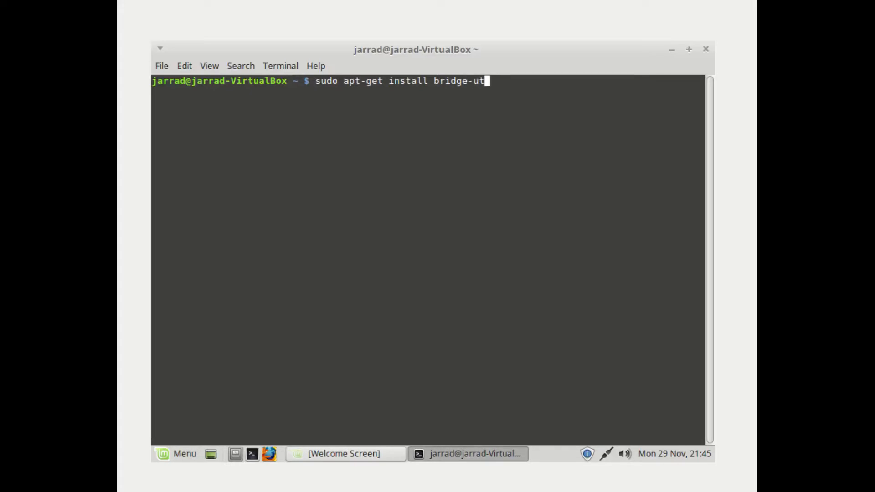
{"action": "key", "text": "BackSpace"}
{"action": "key", "text": "BackSpace"}
{"action": "type", "text": "ls "}
{"action": "type", "text": "uml"}
{"action": "type", "text": "-ul"}
{"action": "type", "text": "ilities"}
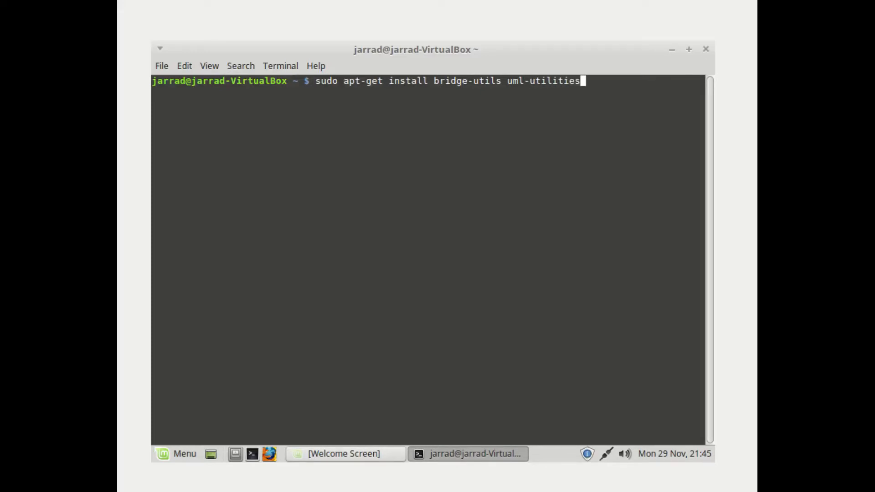
{"action": "key", "text": "Return"}
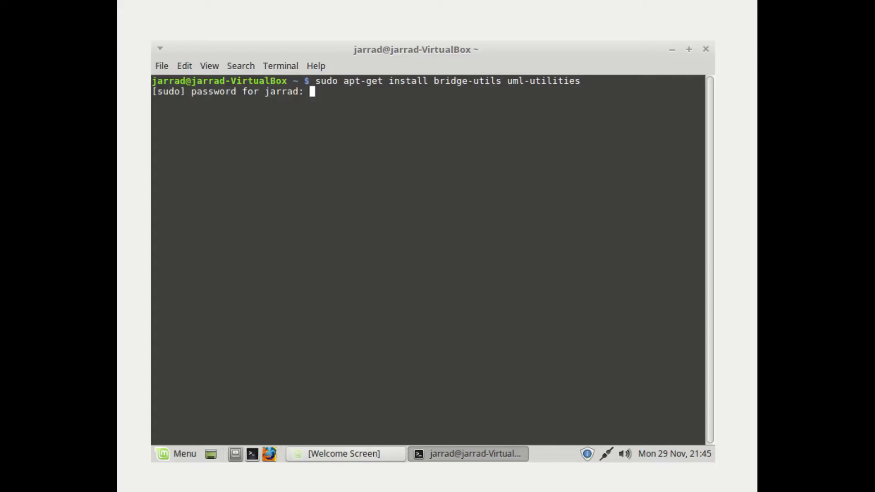
{"action": "key", "text": "Return"}
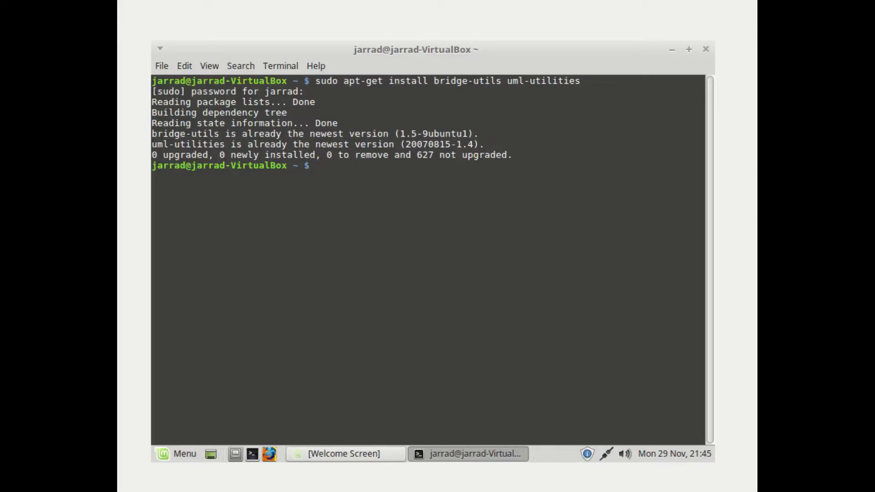
{"action": "key", "text": "Up"}
{"action": "key", "text": "Up"}
{"action": "key", "text": "Up"}
{"action": "key", "text": "Up"}
{"action": "key", "text": "Up"}
{"action": "key", "text": "Up"}
{"action": "key", "text": "Up"}
{"action": "key", "text": "Up"}
{"action": "key", "text": "Up"}
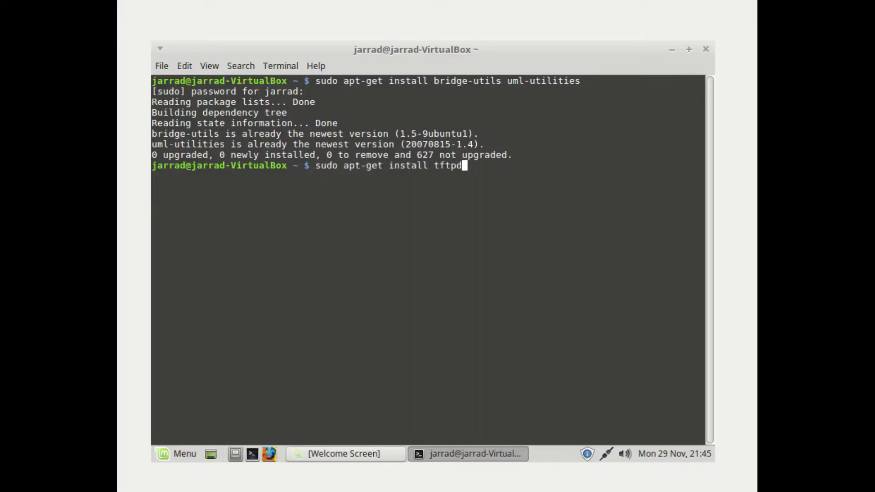
Back up the network interfaces file, then open /etc/network/interfaces in gedit with sudo
{"action": "key", "text": "Down"}
{"action": "key", "text": "Down"}
{"action": "key", "text": "Down"}
{"action": "key", "text": "Down"}
{"action": "key", "text": "Down"}
{"action": "key", "text": "Down"}
{"action": "key", "text": "Down"}
{"action": "key", "text": "Down"}
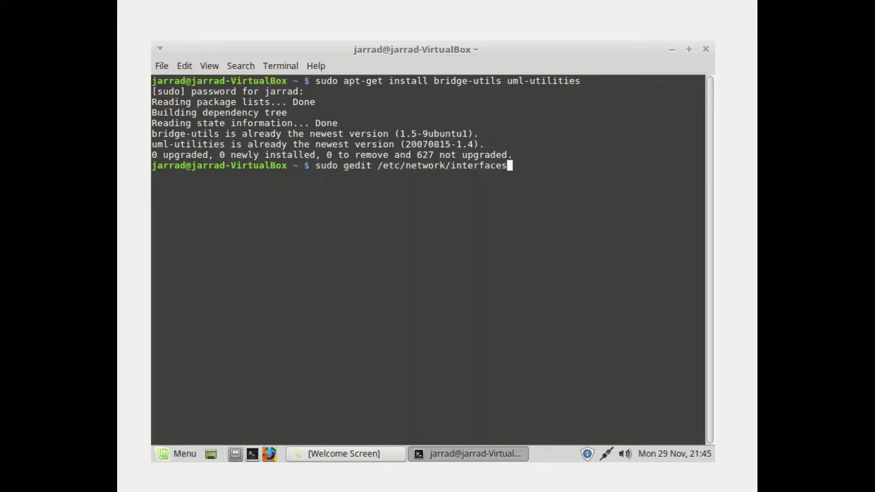
{"action": "key", "text": "Up"}
{"action": "key", "text": "Up"}
{"action": "key", "text": "Up"}
{"action": "key", "text": "Up"}
{"action": "key", "text": "Up"}
{"action": "key", "text": "Up"}
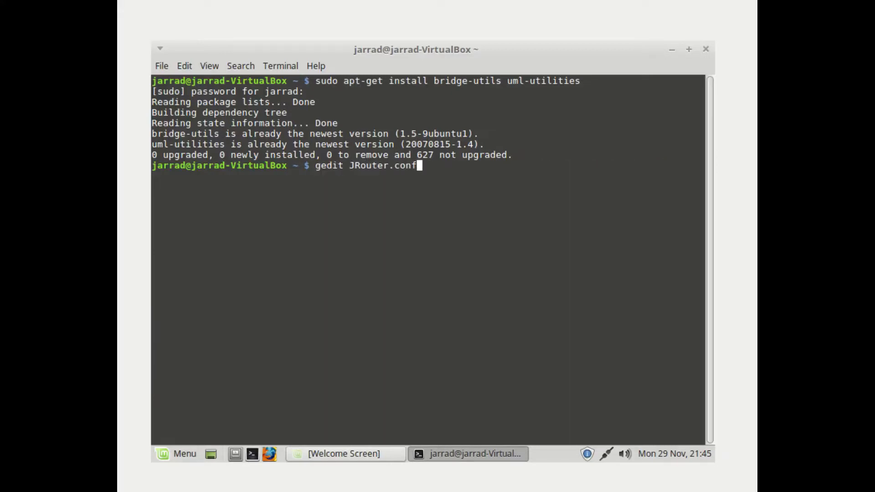
{"action": "key", "text": "Up"}
{"action": "key", "text": "Up"}
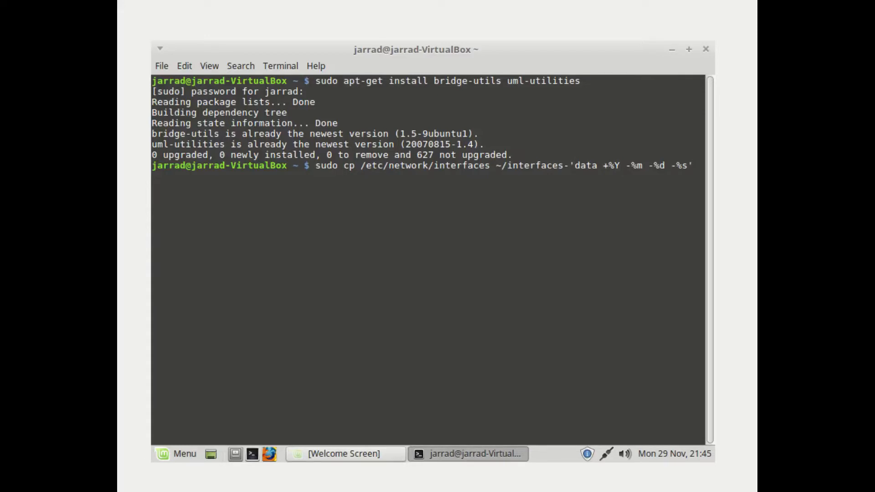
{"action": "key", "text": "Return"}
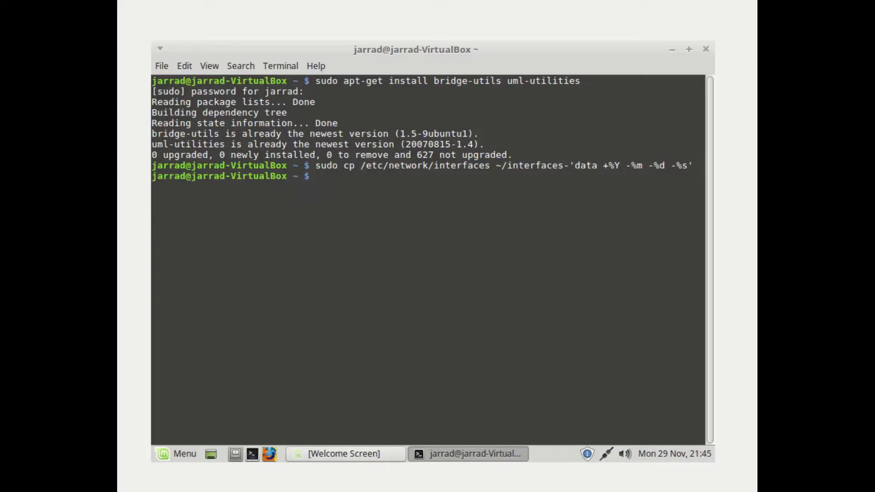
{"action": "key", "text": "Return"}
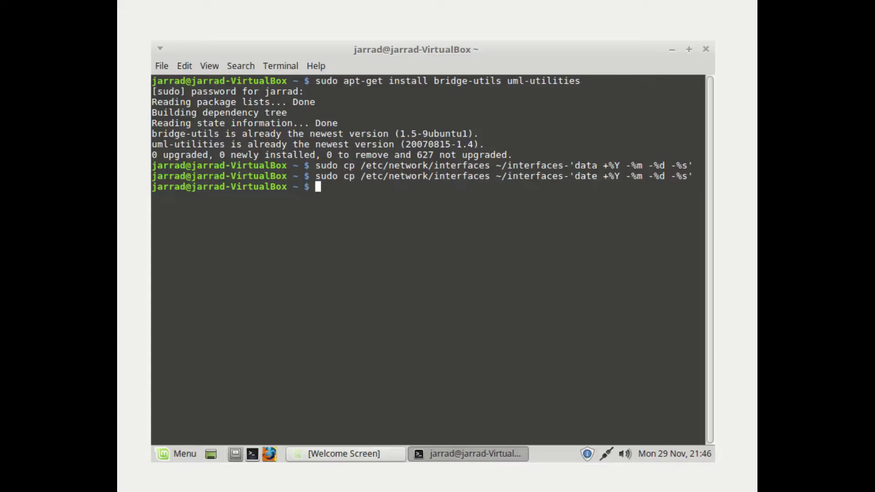
{"action": "type", "text": "sudo gedit "}
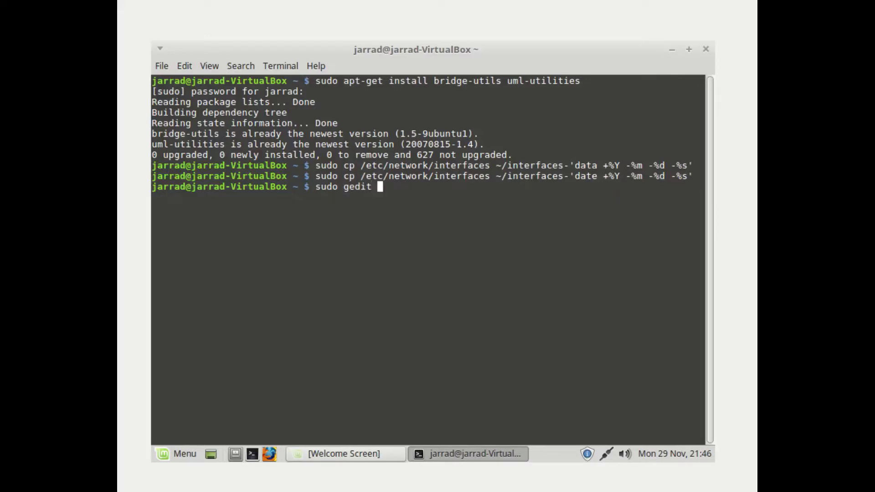
{"action": "type", "text": "/etc/network"}
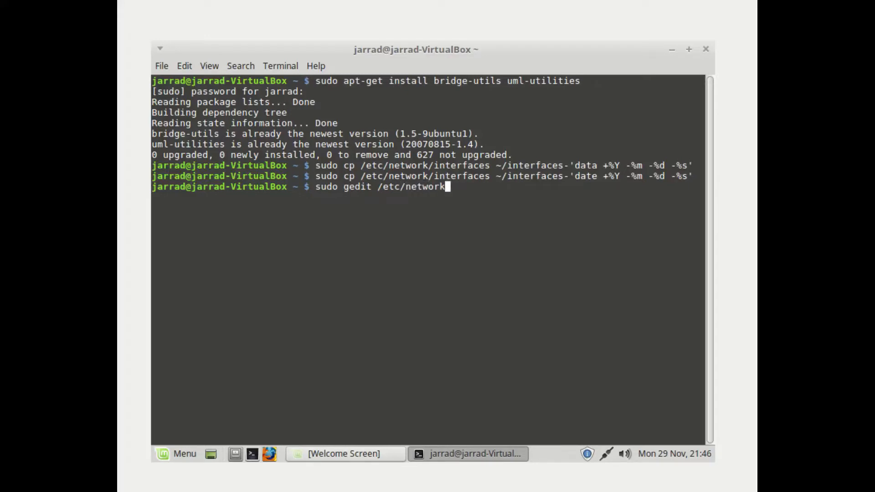
{"action": "type", "text": "/interfaces"}
{"action": "key", "text": "Return"}
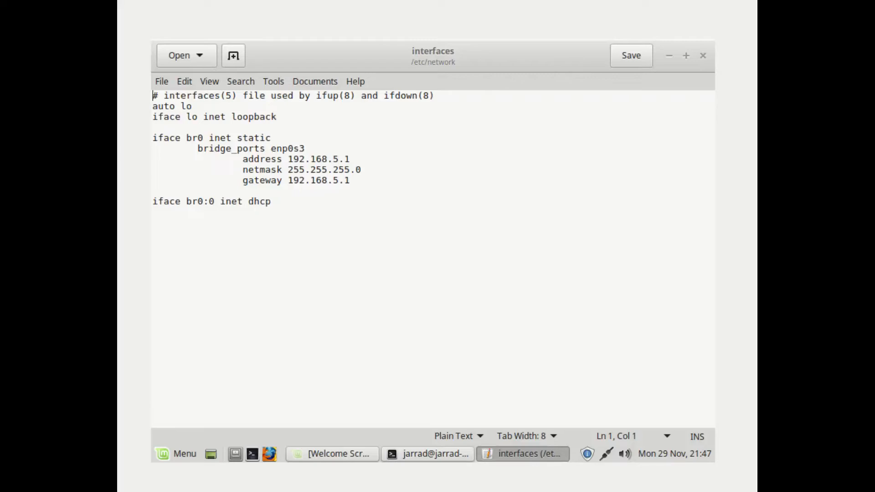
List the network interfaces with ifconfig in a second terminal
{"action": "key", "text": "alt+Tab"}
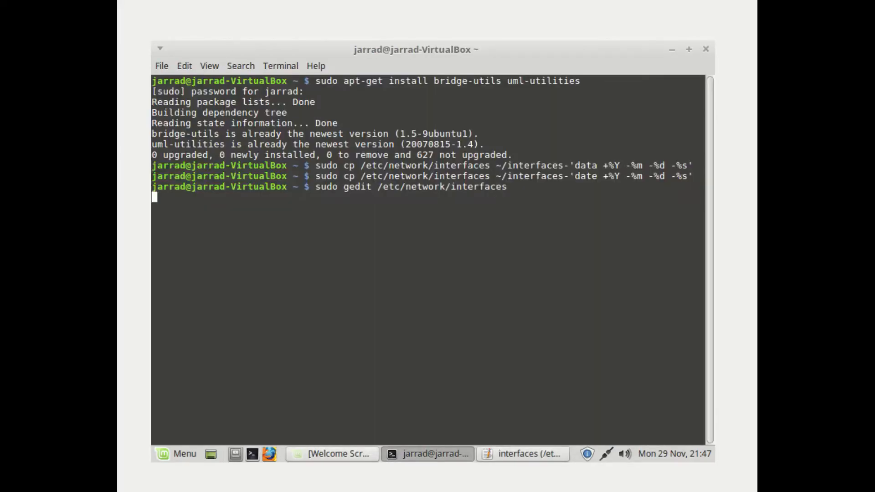
{"action": "left_click", "coordinate": [252, 453]}
{"action": "type", "text": "ifconfig"}
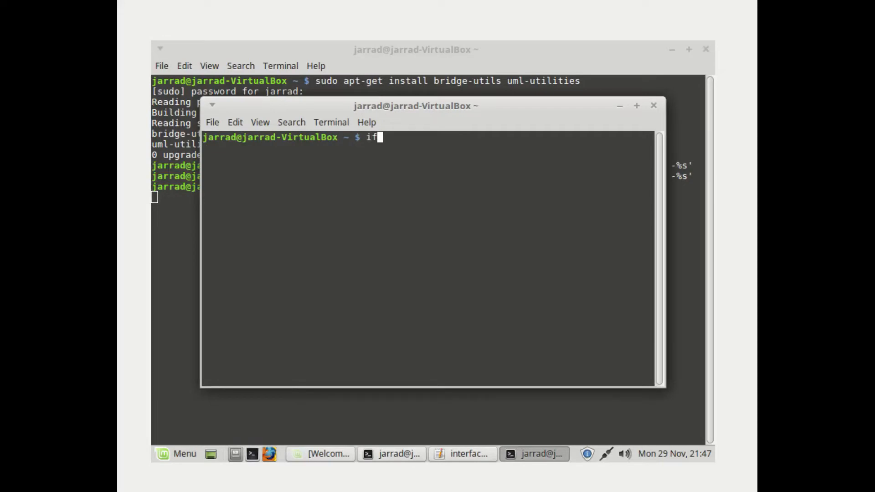
{"action": "key", "text": "Return"}
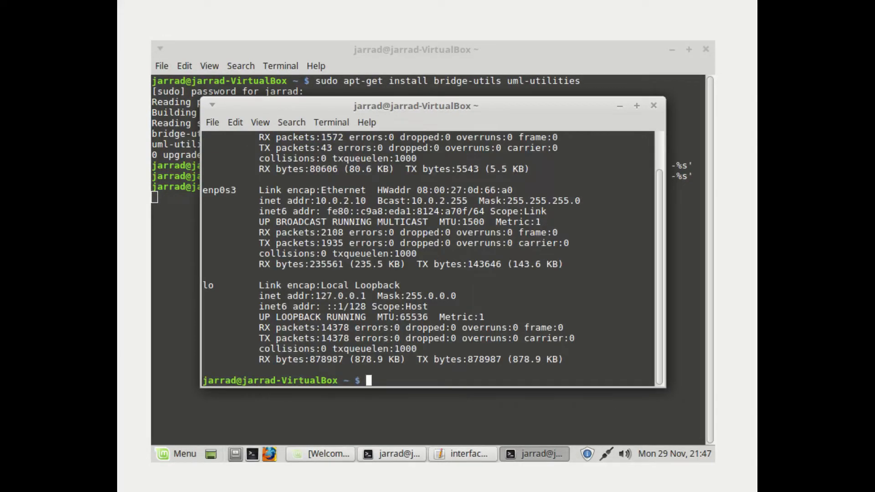
{"action": "scroll", "coordinate": [428, 259], "scroll_direction": "up", "scroll_amount": 1}
{"action": "scroll", "coordinate": [428, 260], "scroll_direction": "down", "scroll_amount": 1}
Save and close the interfaces file in gedit, then close the extra terminal
{"action": "left_click", "coordinate": [463, 454]}
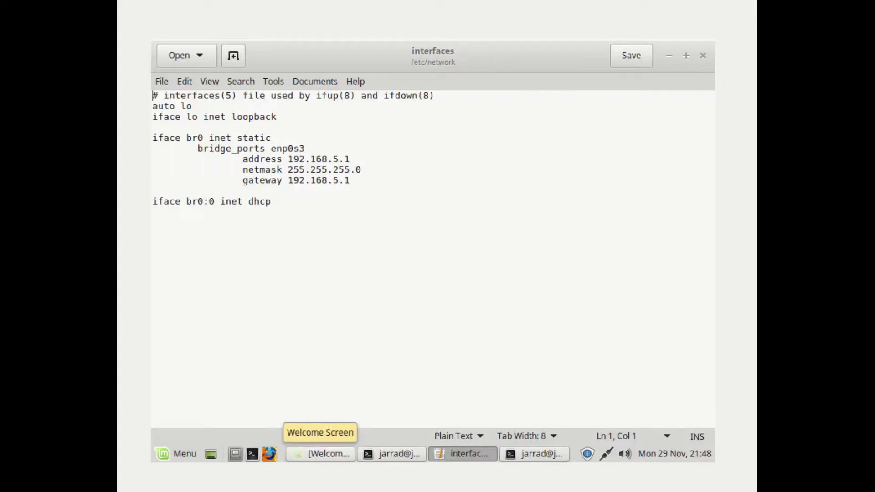
{"action": "key", "text": "ctrl+s"}
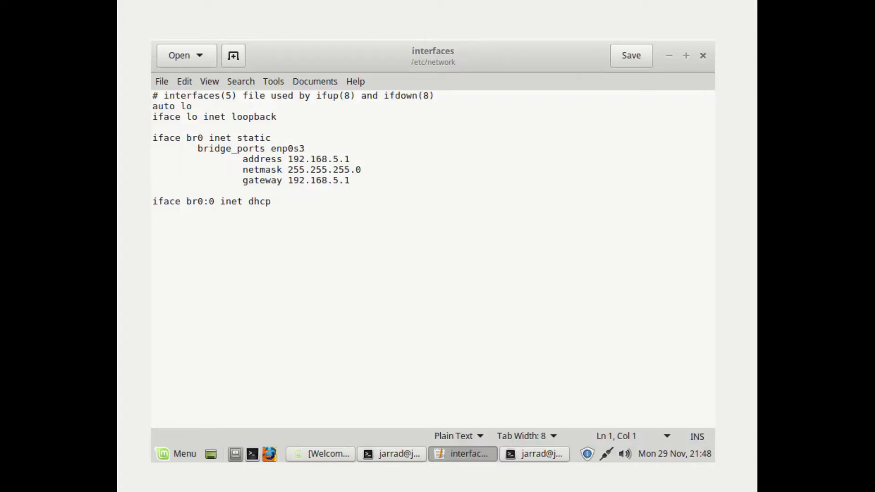
{"action": "left_click", "coordinate": [703, 55]}
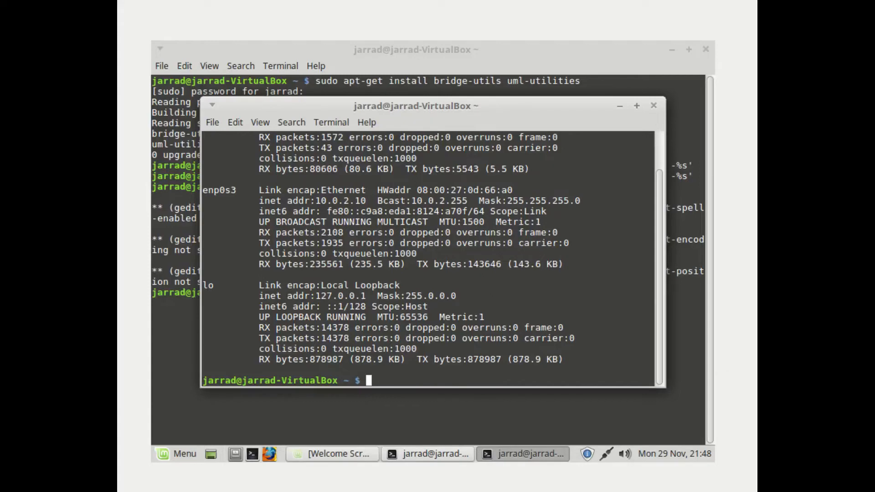
{"action": "left_click", "coordinate": [654, 106]}
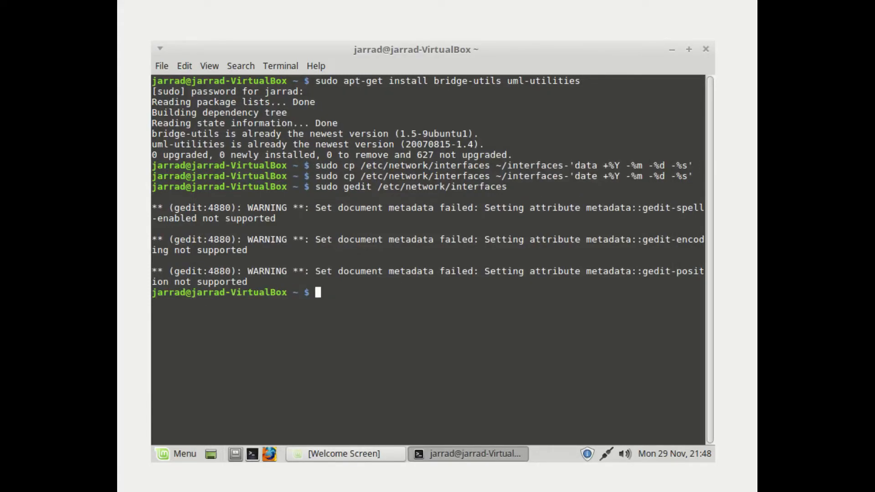
Run sudo service networking restart to apply the bridge settings
{"action": "type", "text": "sudo service networking rests"}
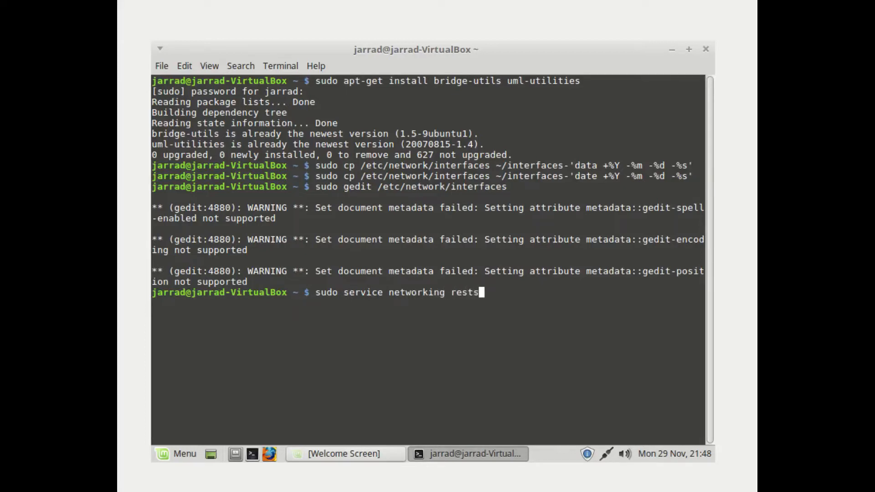
{"action": "key", "text": "BackSpace"}
{"action": "type", "text": "art"}
{"action": "key", "text": "Return"}
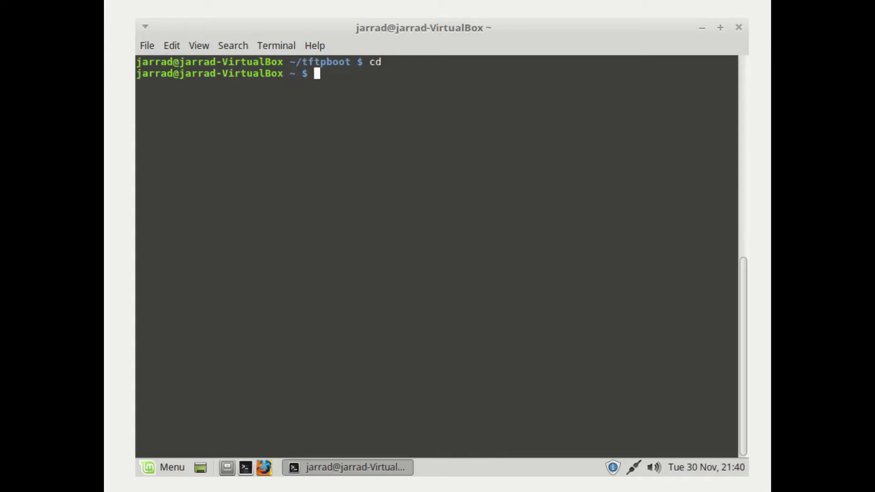
Install tftpd with apt-get and open /etc/xinetd.d/tftp in gedit with sudo
{"action": "type", "text": "sudo apt-get install "}
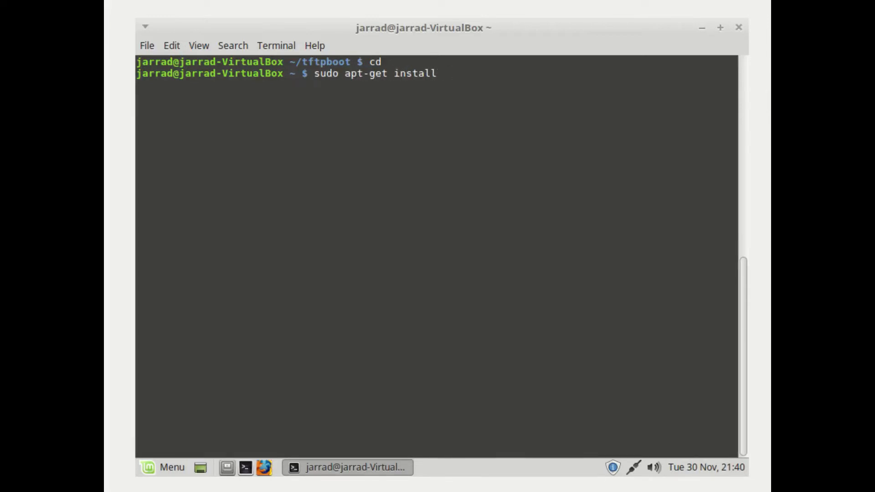
{"action": "type", "text": "tftpd"}
{"action": "key", "text": "Return"}
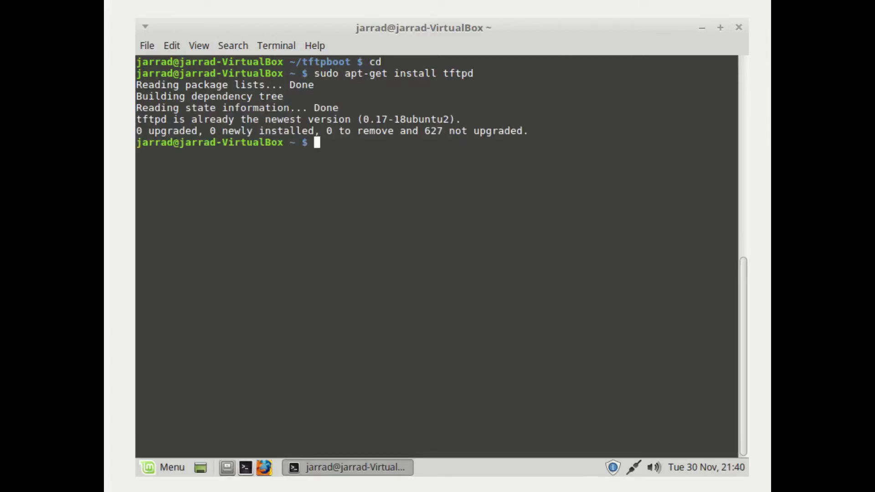
{"action": "type", "text": "sudo gedit "}
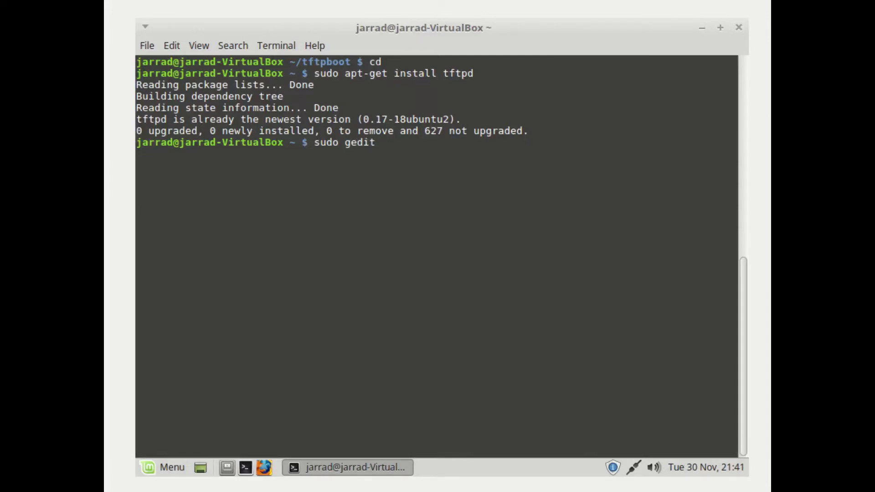
{"action": "type", "text": "/etc/xinetd.d/tftp"}
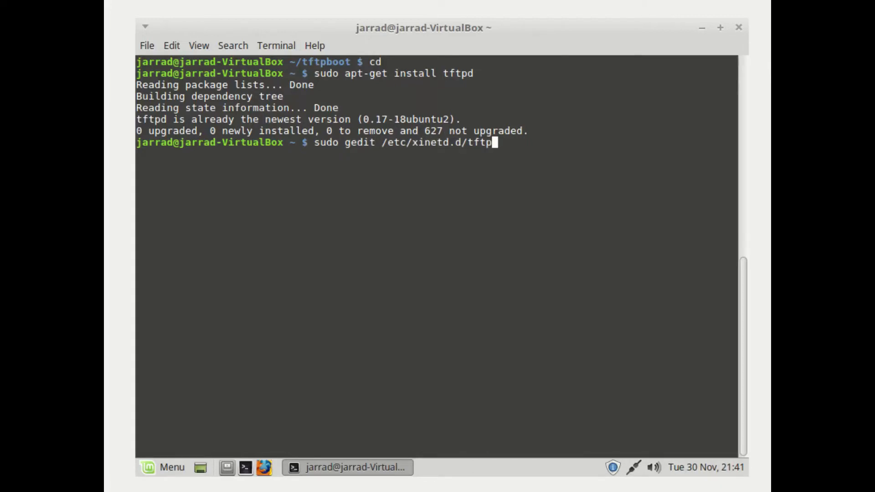
{"action": "key", "text": "Return"}
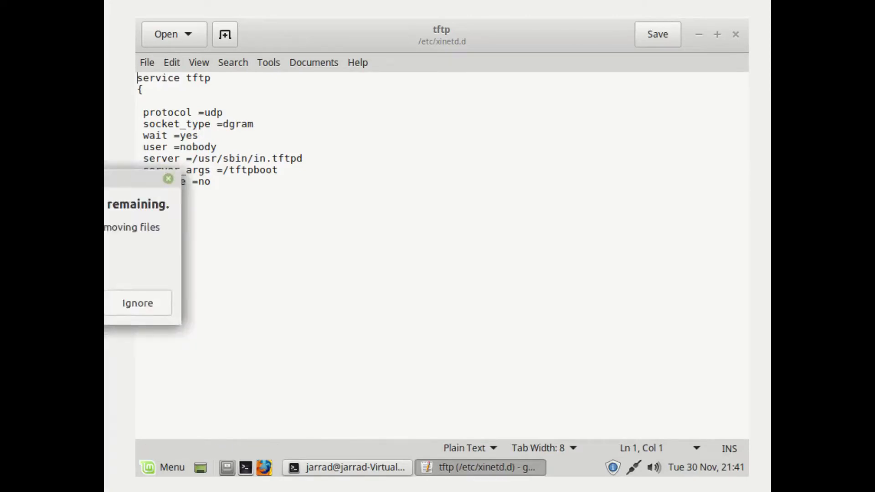
Ignore the low disk space warning, save the tftp service file and quit gedit
{"action": "left_click", "coordinate": [144, 305]}
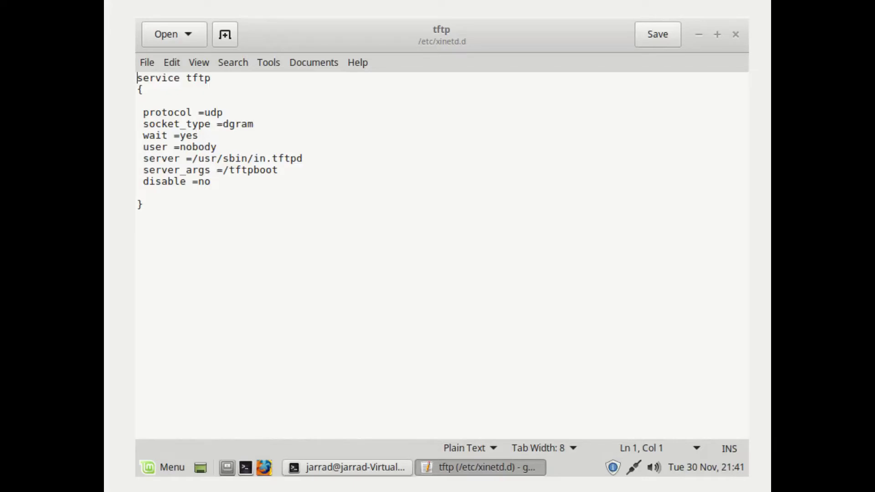
{"action": "key", "text": "ctrl+s"}
{"action": "key", "text": "ctrl+q"}
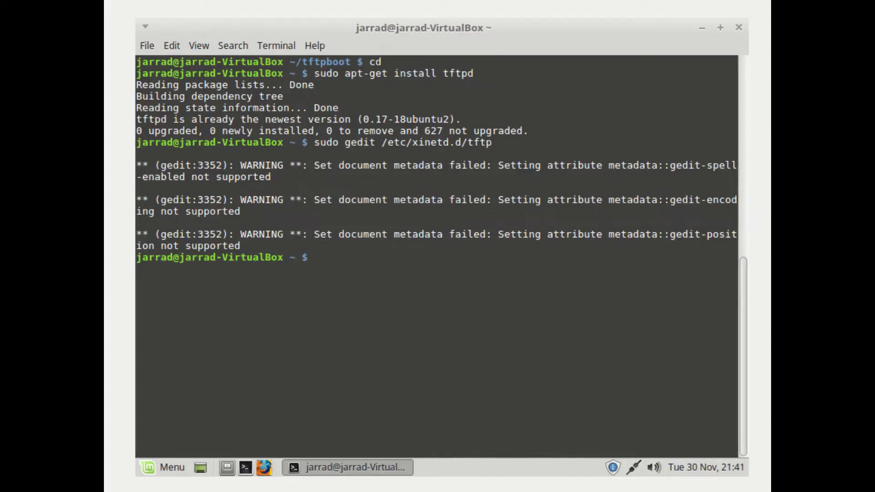
List the home folder contents and return to the home directory
{"action": "type", "text": "ls"}
{"action": "key", "text": "Return"}
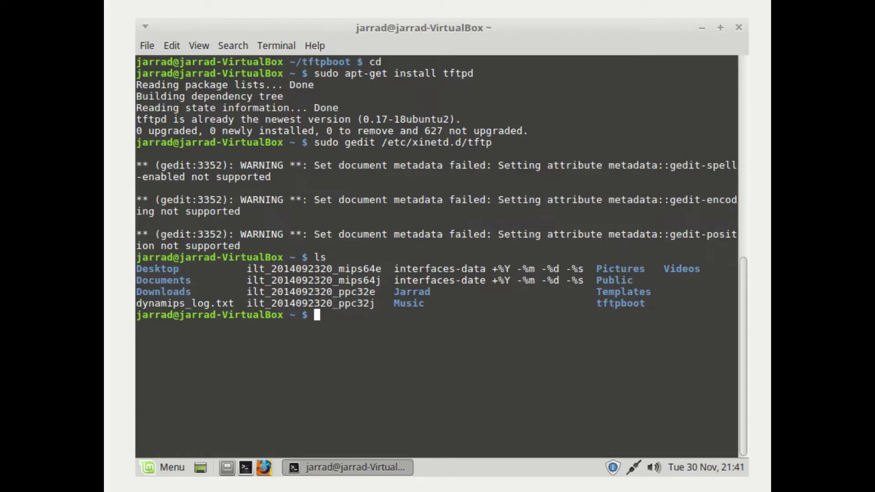
{"action": "type", "text": "cd tftpboot"}
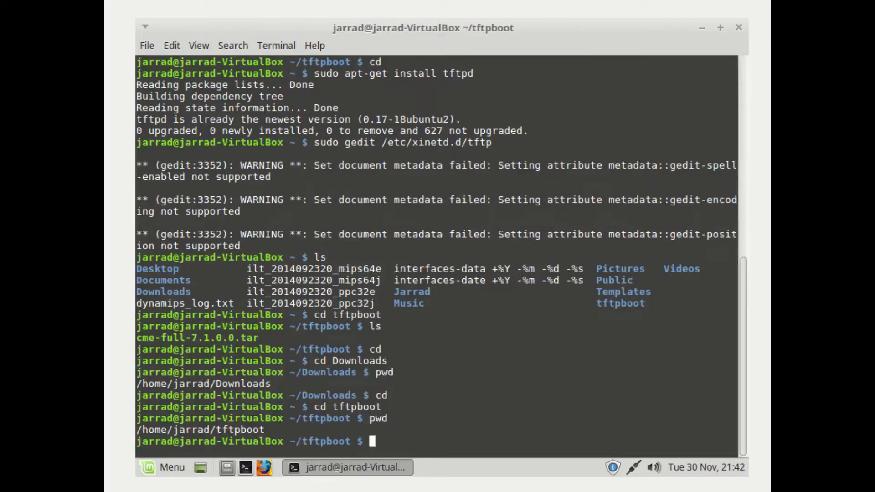
{"action": "type", "text": "cd"}
{"action": "key", "text": "Return"}
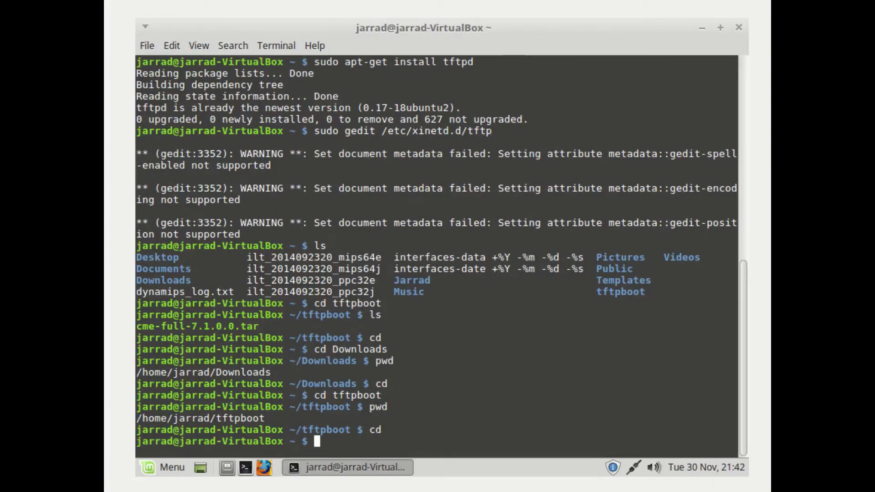
Draft a command copying the cme file from Downloads into ~/tftpboot, then abandon it
{"action": "type", "text": "cp home/jarrad"}
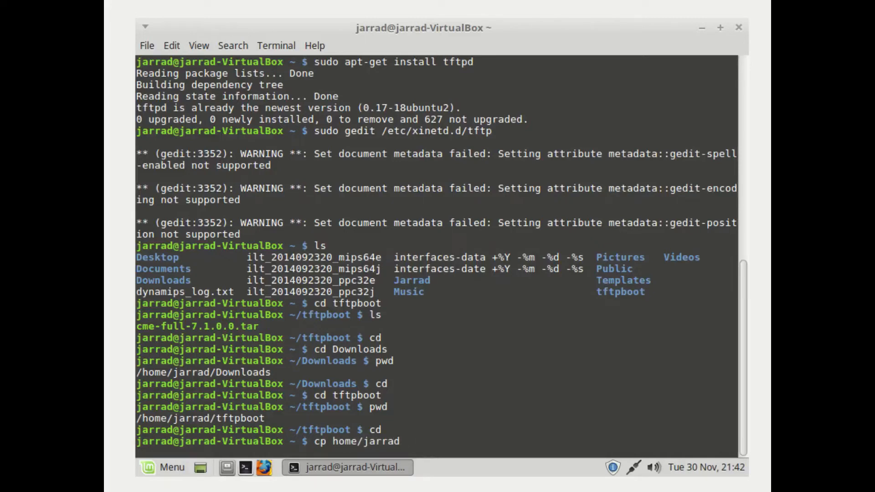
{"action": "type", "text": "/Downloads"}
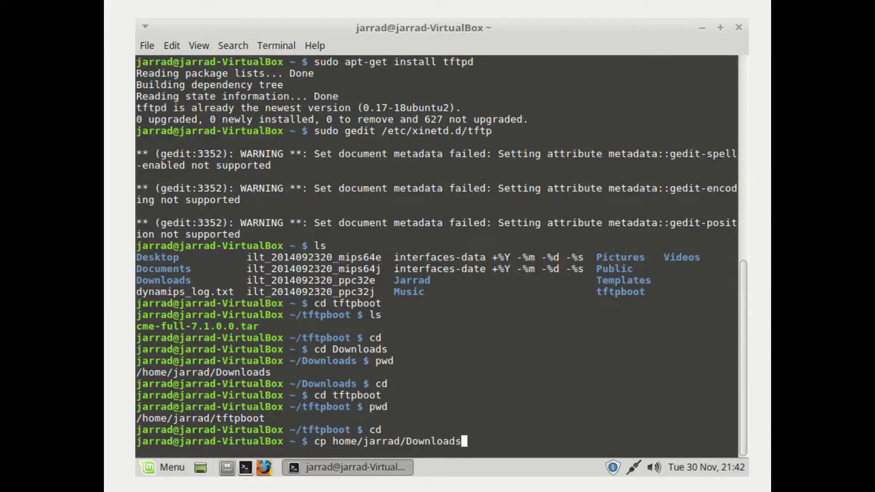
{"action": "type", "text": "/"}
{"action": "type", "text": "cme"}
{"action": "type", "text": "/home/jarrad"}
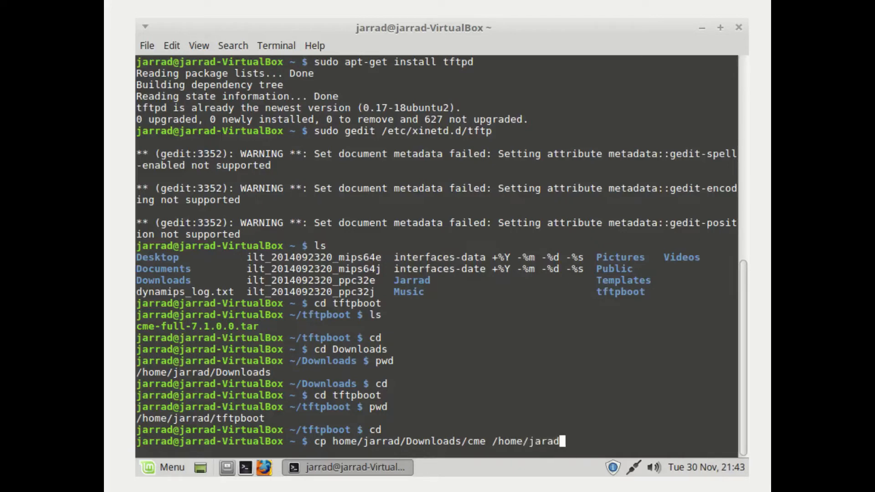
{"action": "key", "text": "BackSpace"}
{"action": "type", "text": "/tftpbot"}
{"action": "key", "text": "BackSpace"}
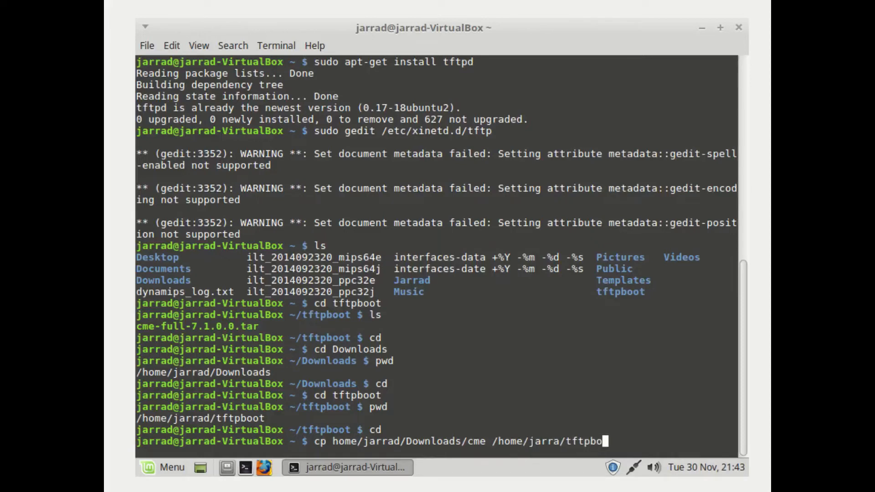
{"action": "type", "text": "ot"}
{"action": "key", "text": "BackSpace"}
{"action": "key", "text": "BackSpace"}
{"action": "key", "text": "BackSpace"}
{"action": "key", "text": "BackSpace"}
{"action": "key", "text": "BackSpace"}
{"action": "key", "text": "BackSpace"}
{"action": "key", "text": "BackSpace"}
{"action": "key", "text": "BackSpace"}
{"action": "key", "text": "BackSpace"}
{"action": "key", "text": "BackSpace"}
{"action": "key", "text": "BackSpace"}
{"action": "key", "text": "BackSpace"}
{"action": "key", "text": "BackSpace"}
{"action": "key", "text": "BackSpace"}
{"action": "key", "text": "BackSpace"}
{"action": "key", "text": "BackSpace"}
{"action": "key", "text": "BackSpace"}
{"action": "key", "text": "BackSpace"}
{"action": "key", "text": "BackSpace"}
{"action": "key", "text": "BackSpace"}
{"action": "key", "text": "BackSpace"}
{"action": "key", "text": "BackSpace"}
{"action": "key", "text": "BackSpace"}
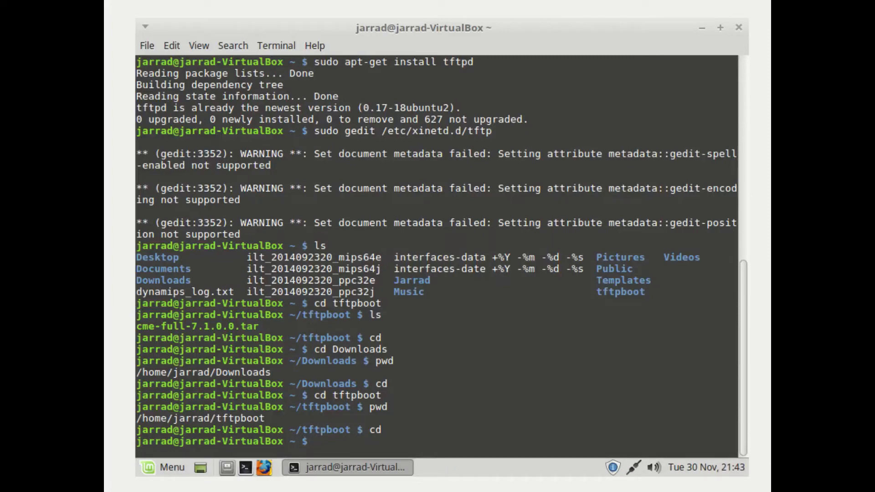
Restart the xinetd service with sudo systemctl restart xinetd
{"action": "type", "text": "sudo systemctl rest"}
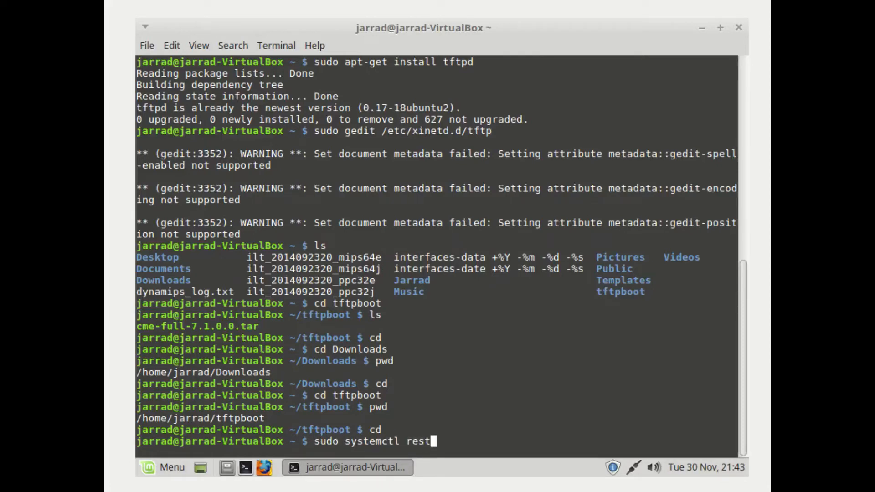
{"action": "type", "text": "art xinetd"}
{"action": "key", "text": "Return"}
{"action": "type", "text": "\\"}
{"action": "key", "text": "BackSpace"}
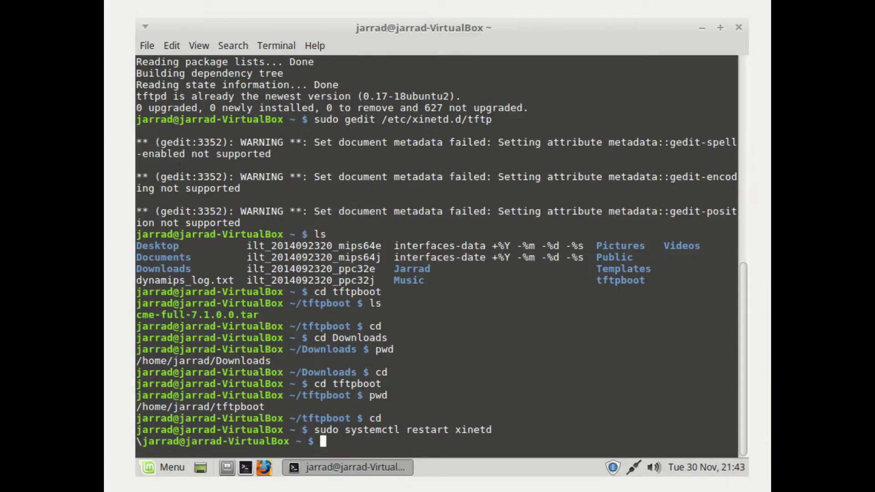
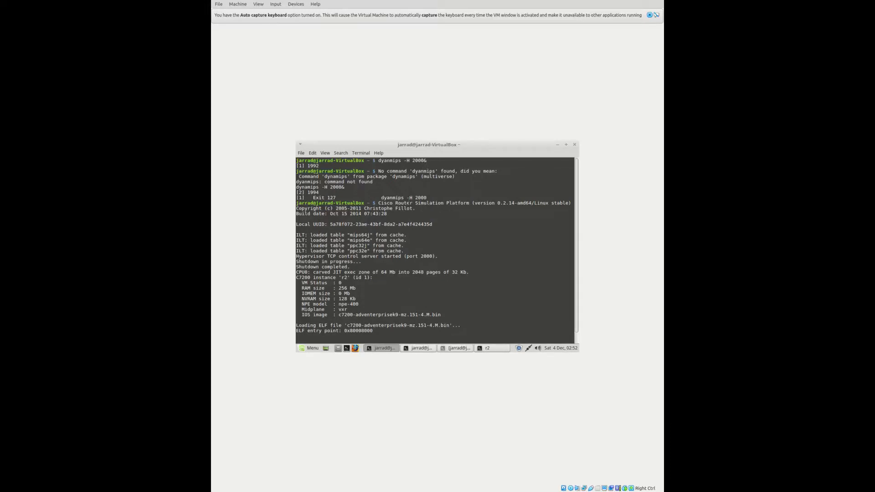
Hide the bridge setup terminal to bring forward the dynagen console showing router r2 started
{"action": "left_click", "coordinate": [420, 349]}
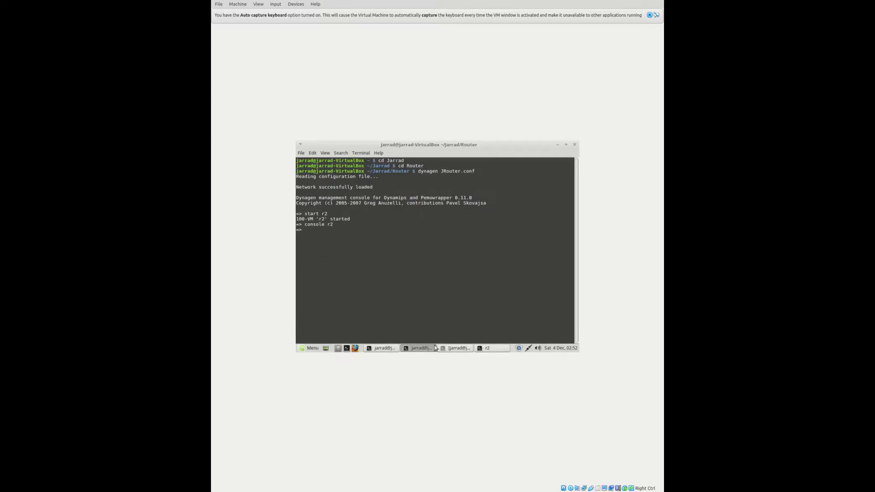
{"action": "left_click", "coordinate": [452, 351]}
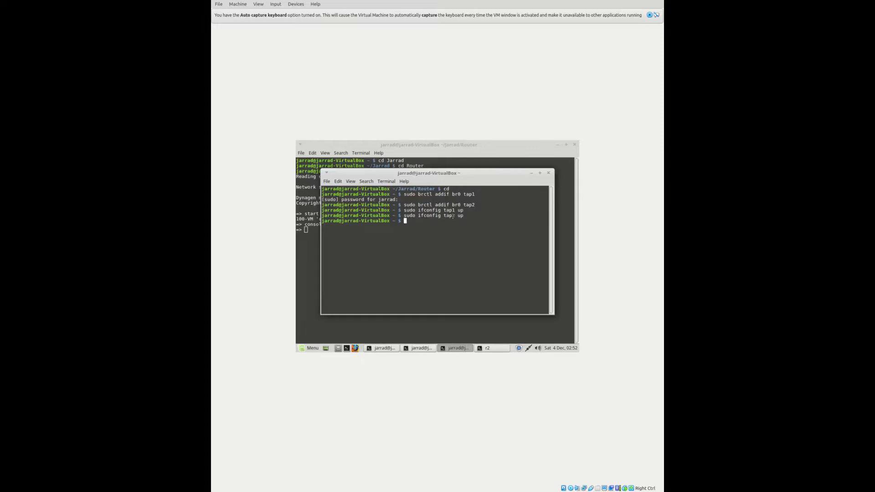
{"action": "left_click", "coordinate": [531, 175]}
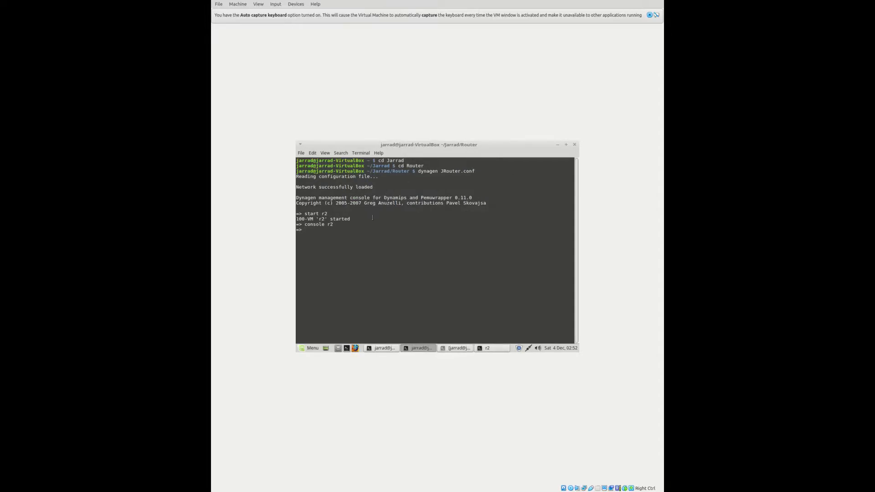
On the r2 console, enter global configuration mode and rename the router to R2
{"action": "left_click", "coordinate": [488, 349]}
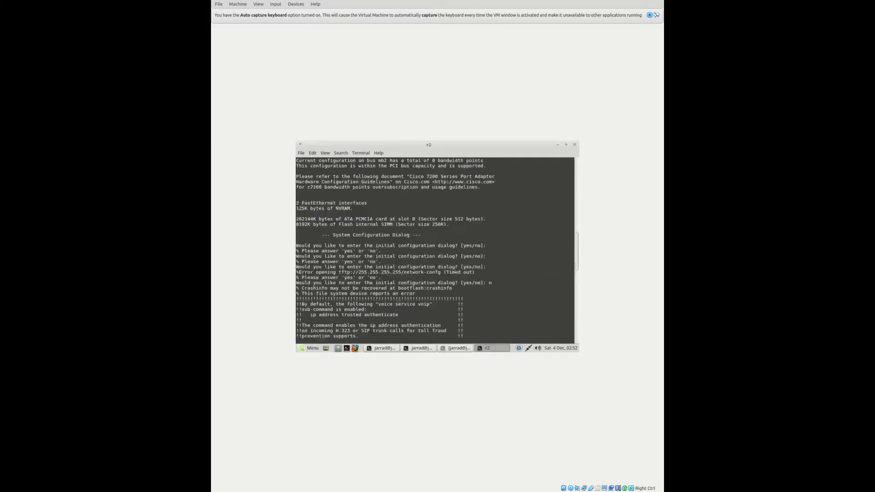
{"action": "scroll", "coordinate": [455, 269], "scroll_direction": "up", "scroll_amount": 15}
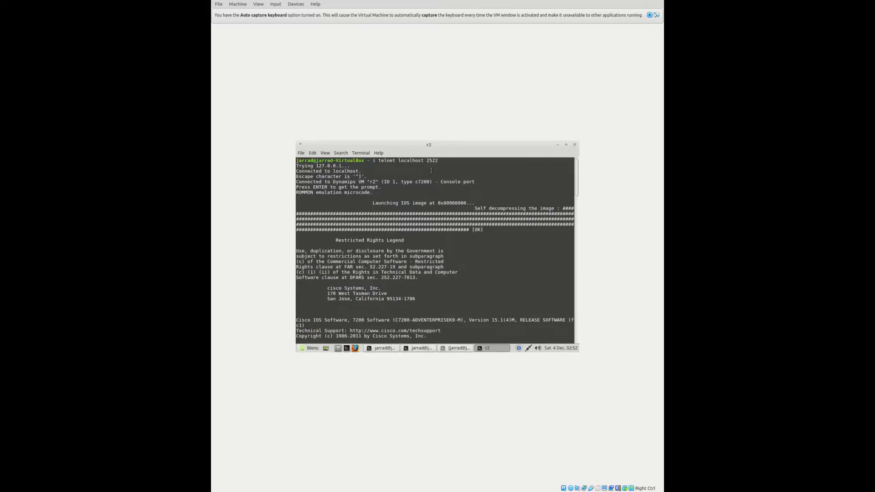
{"action": "scroll", "coordinate": [431, 170], "scroll_direction": "down", "scroll_amount": 15}
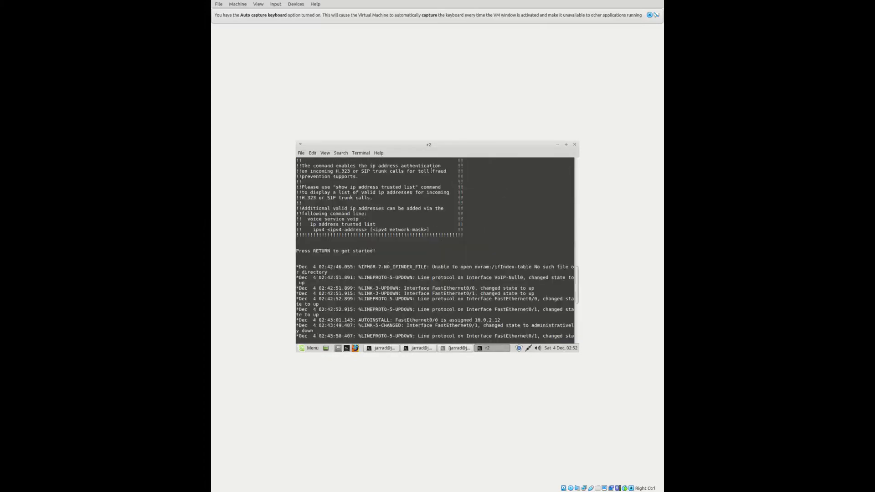
{"action": "scroll", "coordinate": [430, 174], "scroll_direction": "down", "scroll_amount": 6}
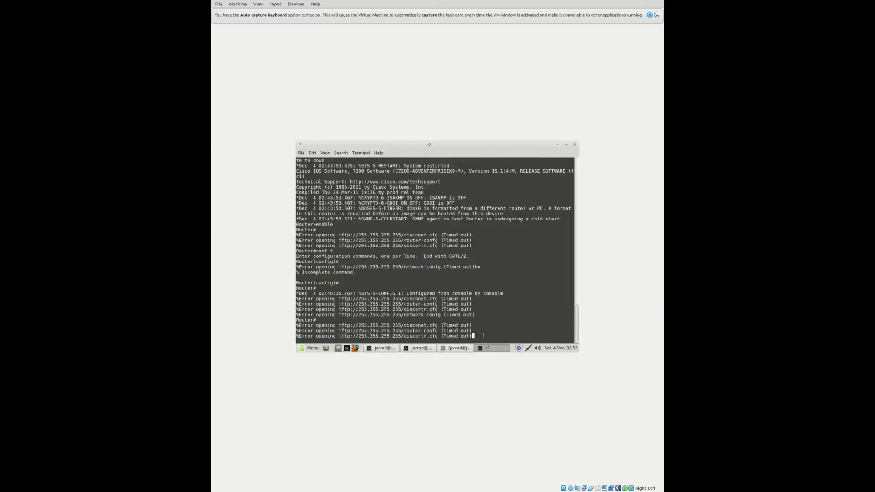
{"action": "key", "text": "Return"}
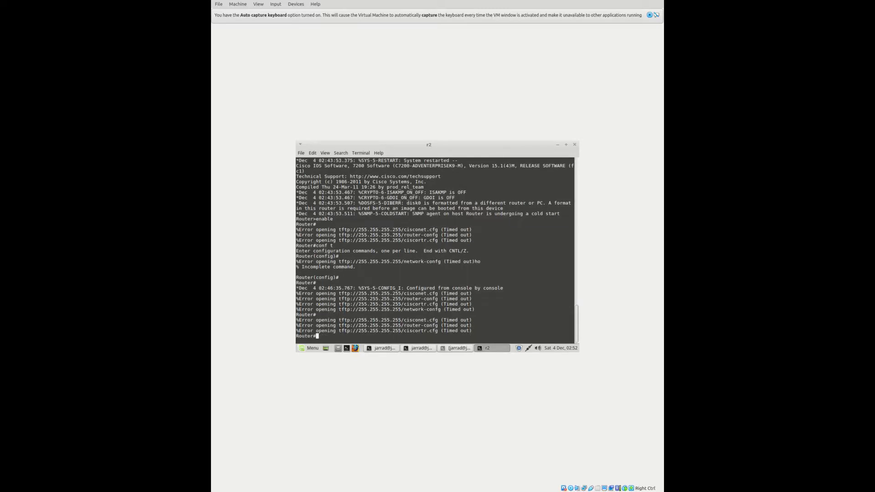
{"action": "type", "text": "conf t"}
{"action": "key", "text": "Return"}
{"action": "type", "text": "ho"}
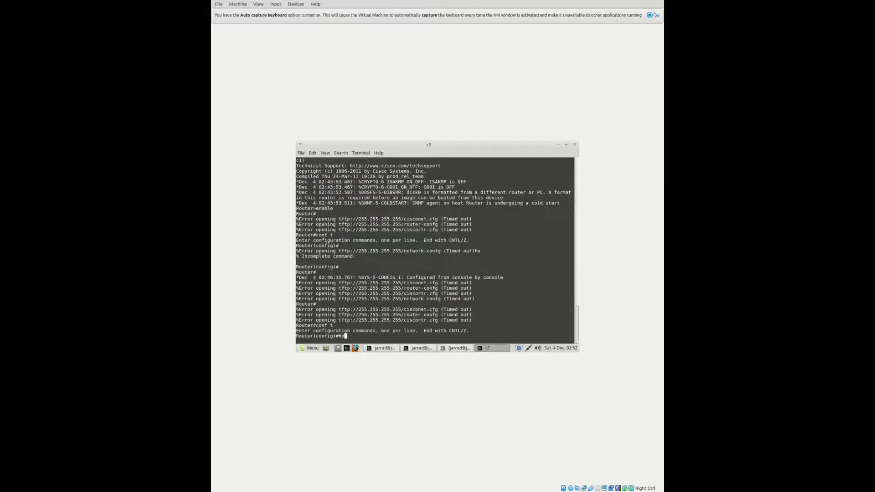
{"action": "type", "text": "stname R2"}
{"action": "key", "text": "Return"}
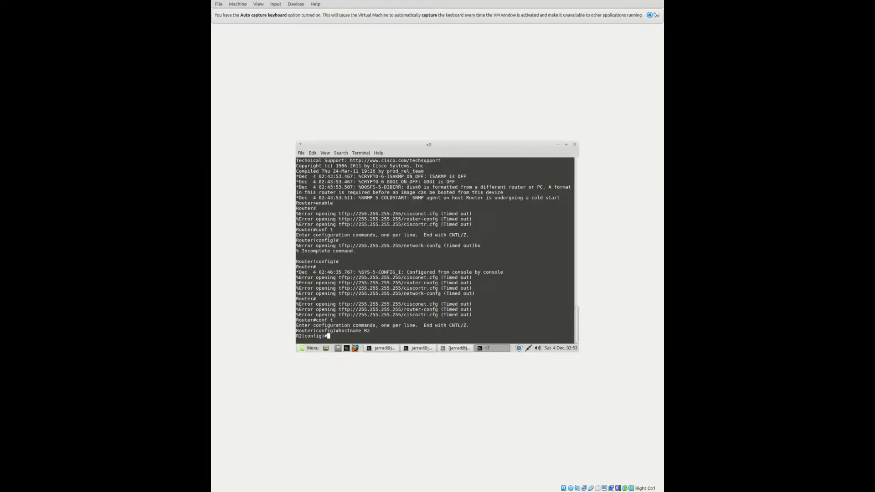
Give fa0/0 the address 192.168.5.7 255.255.255.0 and bring it up
{"action": "type", "text": "int fa0/0"}
{"action": "key", "text": "Return"}
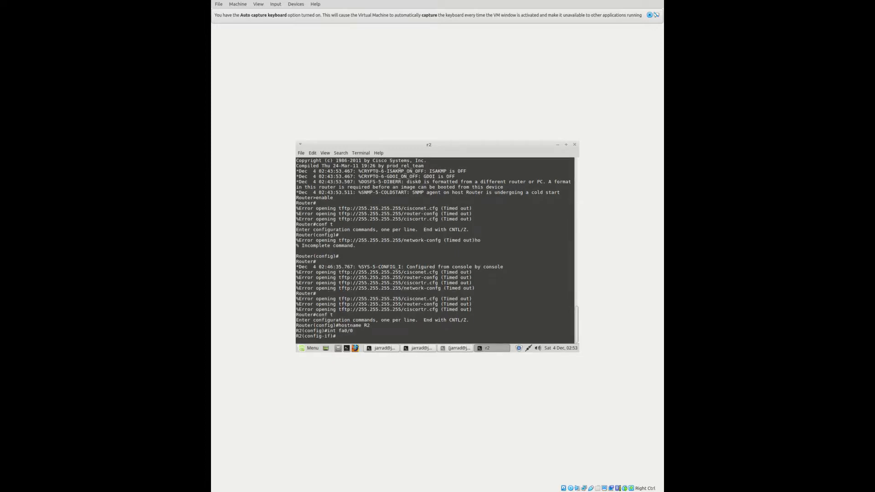
{"action": "type", "text": "ip address 192.168.5"}
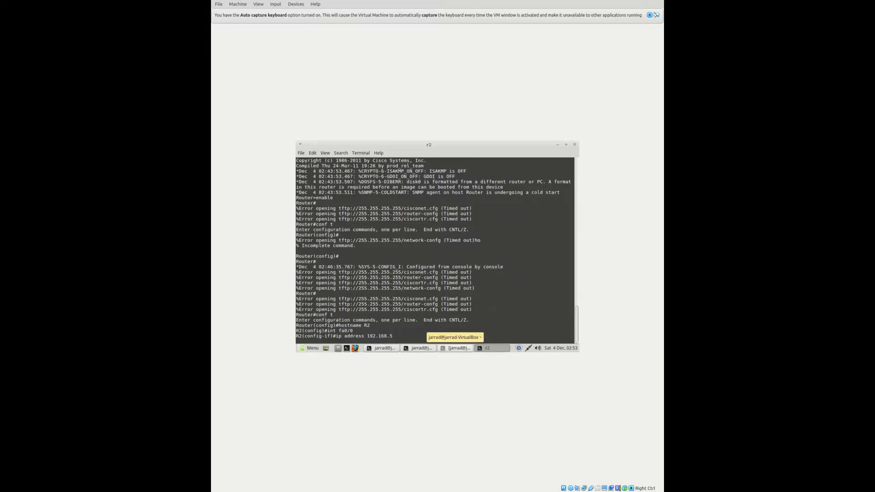
{"action": "type", "text": ".7 255.255"}
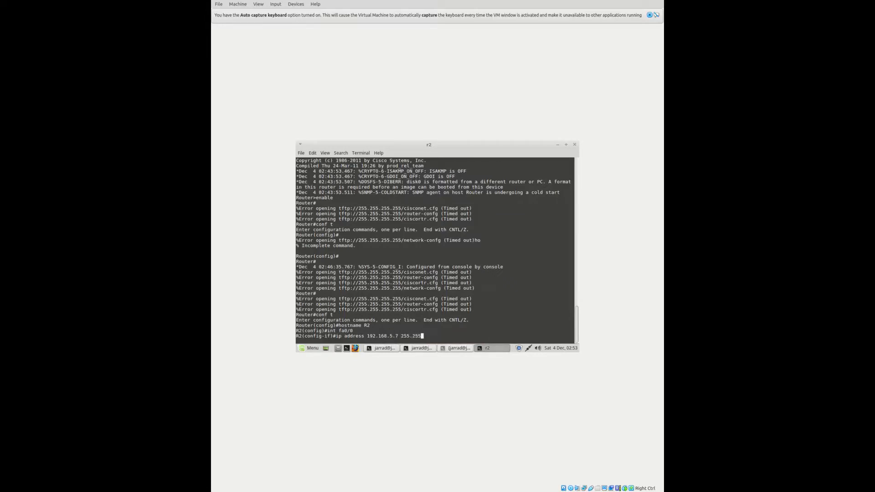
{"action": "type", "text": ".255.0"}
{"action": "key", "text": "Return"}
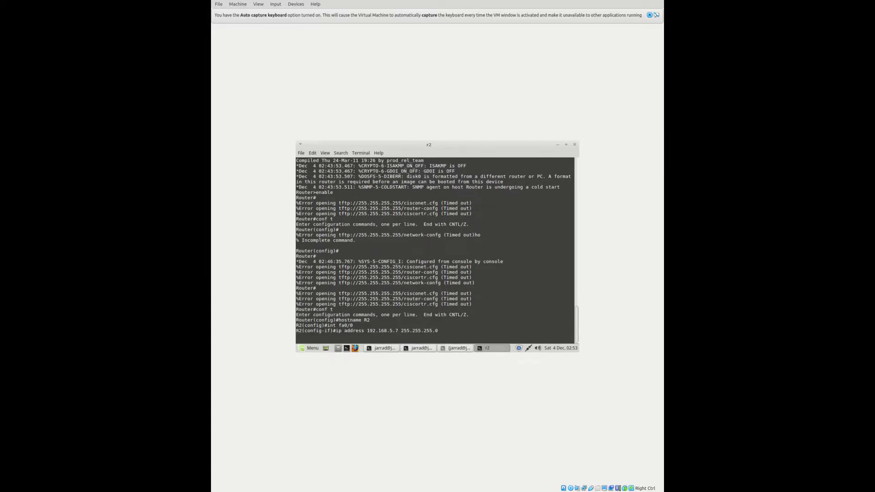
{"action": "type", "text": "no shut"}
{"action": "key", "text": "Return"}
{"action": "type", "text": "exit"}
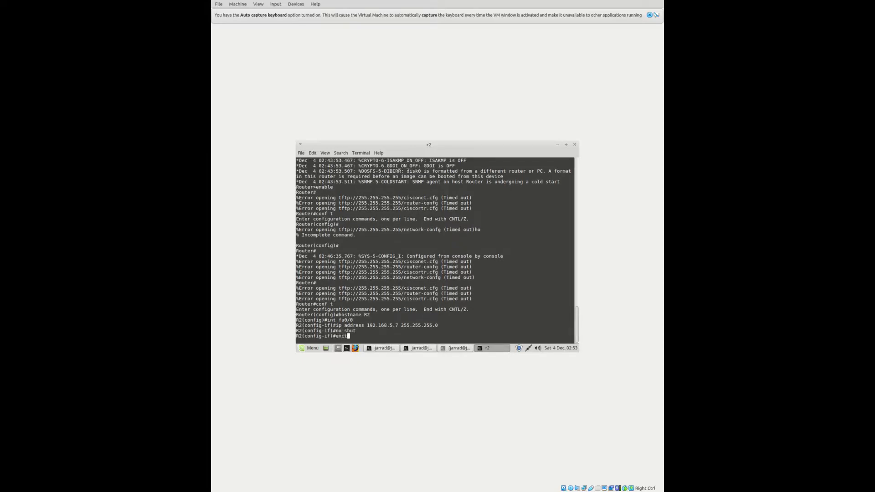
{"action": "key", "text": "Return"}
Save with do copy run start, exit, and start the archive tar/xtract of cme-full-7.1.0.0.tar
{"action": "type", "text": "do c"}
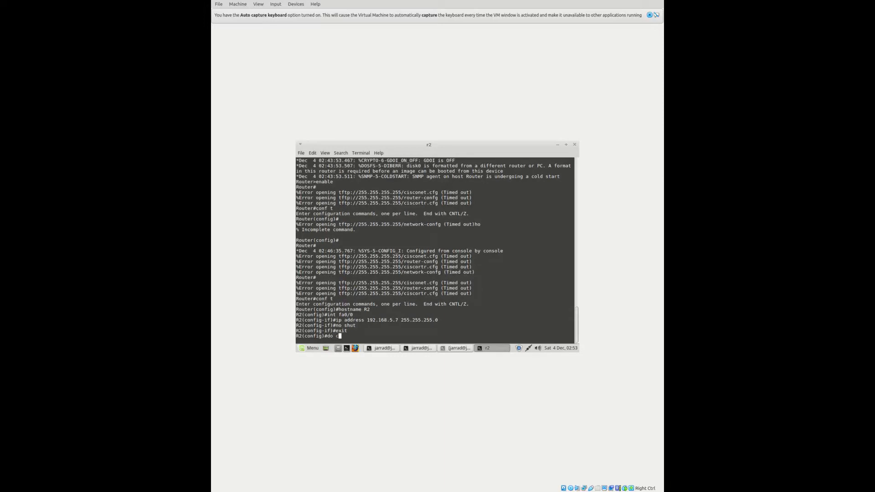
{"action": "type", "text": "opy run start"}
{"action": "key", "text": "Return"}
{"action": "key", "text": "Return"}
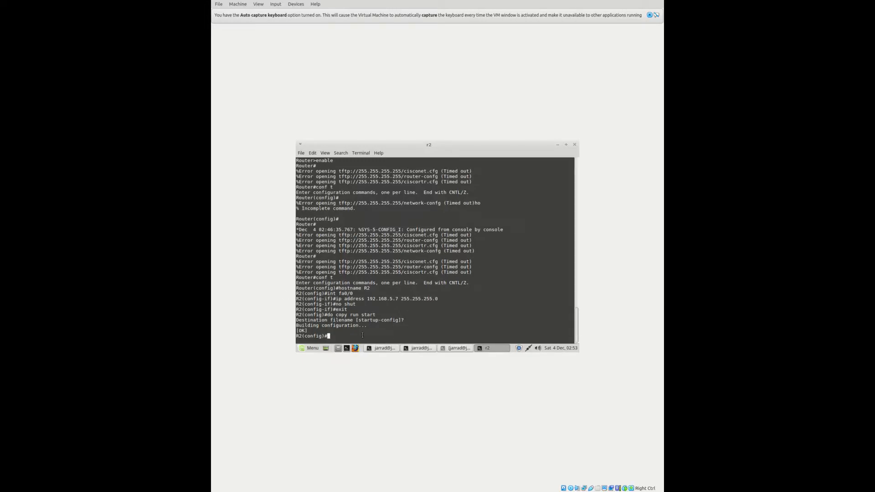
{"action": "type", "text": "exit"}
{"action": "key", "text": "Return"}
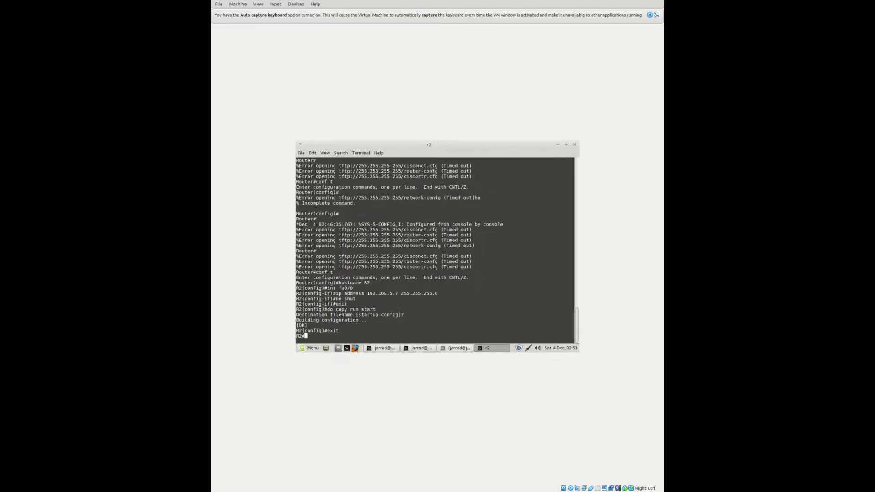
{"action": "key", "text": "Return"}
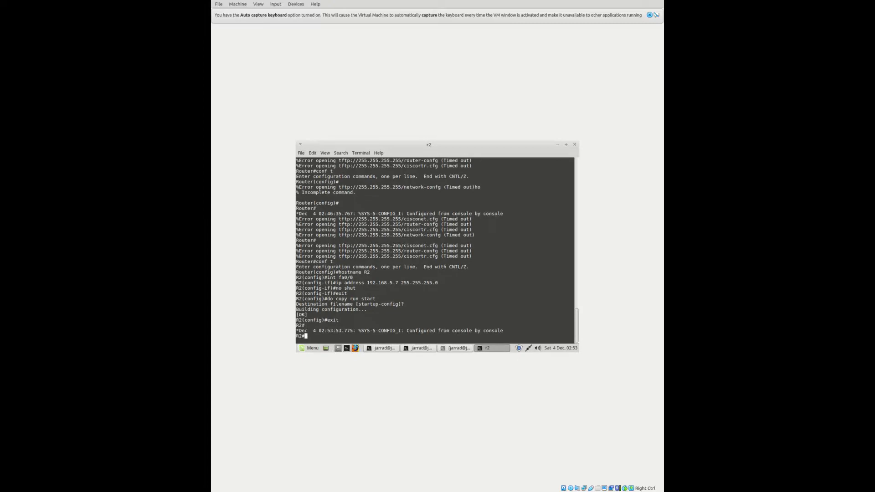
{"action": "type", "text": "archive tar/xtract tftp://192.168.5.30/cme-full-7.1.0.0."}
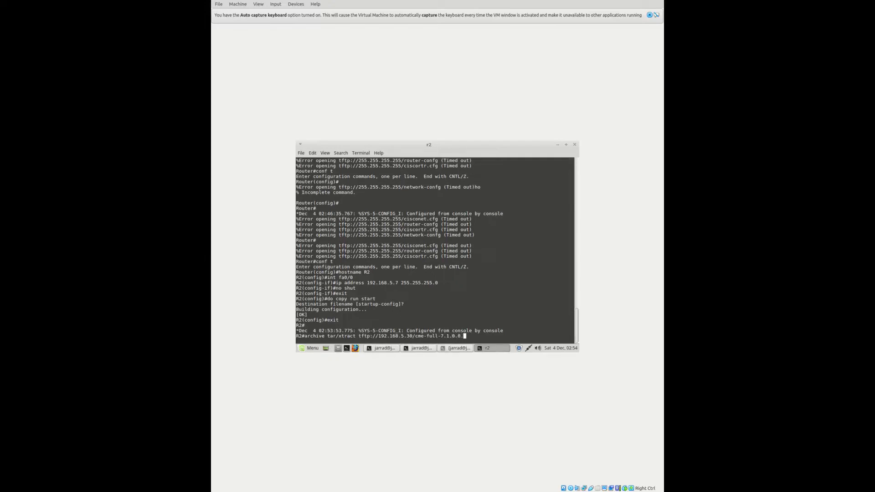
{"action": "type", "text": "tar"}
Run the archive extraction of cme-full-7.1.0.0.tar to flash:, retrying with a corrected command
{"action": "type", "text": "flash:"}
{"action": "key", "text": "Return"}
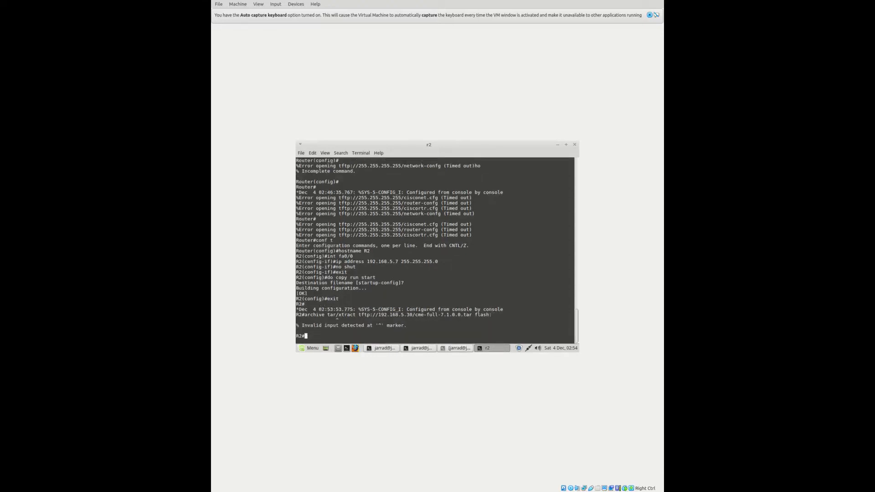
{"action": "key", "text": "Up"}
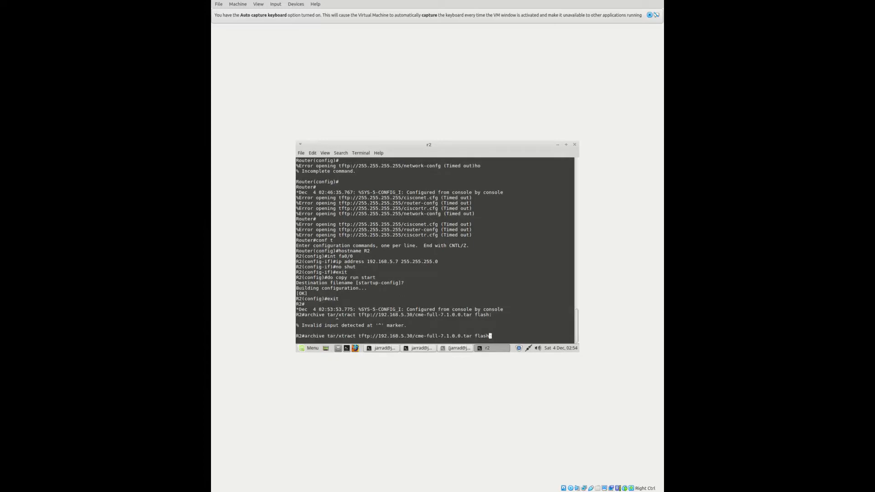
{"action": "key", "text": "Left"}
{"action": "key", "text": "Left"}
{"action": "key", "text": "Left"}
{"action": "key", "text": "Left"}
{"action": "key", "text": "Left"}
{"action": "key", "text": "Left"}
{"action": "key", "text": "Left"}
{"action": "key", "text": "Left"}
{"action": "key", "text": "Left"}
{"action": "key", "text": "Left"}
{"action": "key", "text": "Left"}
{"action": "key", "text": "Left"}
{"action": "key", "text": "Left"}
{"action": "key", "text": "Left"}
{"action": "key", "text": "Left"}
{"action": "key", "text": "Left"}
{"action": "key", "text": "Left"}
{"action": "key", "text": "Left"}
{"action": "key", "text": "Left"}
{"action": "key", "text": "Left"}
{"action": "key", "text": "Left"}
{"action": "key", "text": "Left"}
{"action": "key", "text": "Left"}
{"action": "key", "text": "Left"}
{"action": "key", "text": "Left"}
{"action": "key", "text": "Left"}
{"action": "key", "text": "Left"}
{"action": "key", "text": "Left"}
{"action": "key", "text": "Left"}
{"action": "key", "text": "Left"}
{"action": "key", "text": "Left"}
{"action": "key", "text": "Left"}
{"action": "key", "text": "Left"}
{"action": "key", "text": "Left"}
{"action": "key", "text": "Left"}
{"action": "key", "text": "Left"}
{"action": "key", "text": "Left"}
{"action": "key", "text": "Left"}
{"action": "key", "text": "Left"}
{"action": "key", "text": "Left"}
{"action": "key", "text": "Return"}
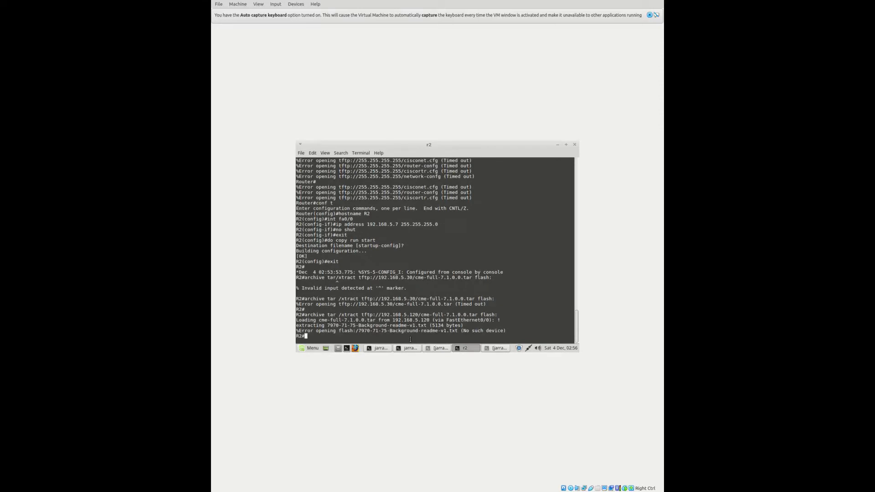
{"action": "type", "text": "format disk0:"}
Format disk0: and extract the CME archive onto disk0: instead of flash:
{"action": "key", "text": "Return"}
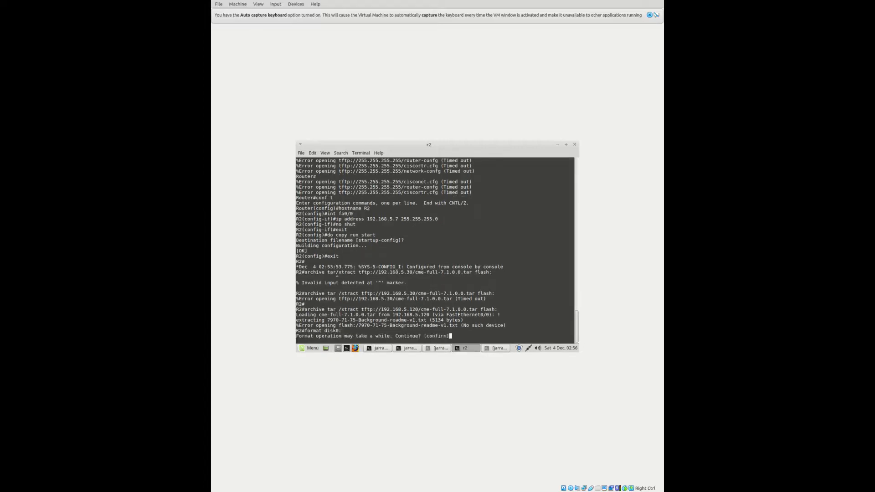
{"action": "key", "text": "Return"}
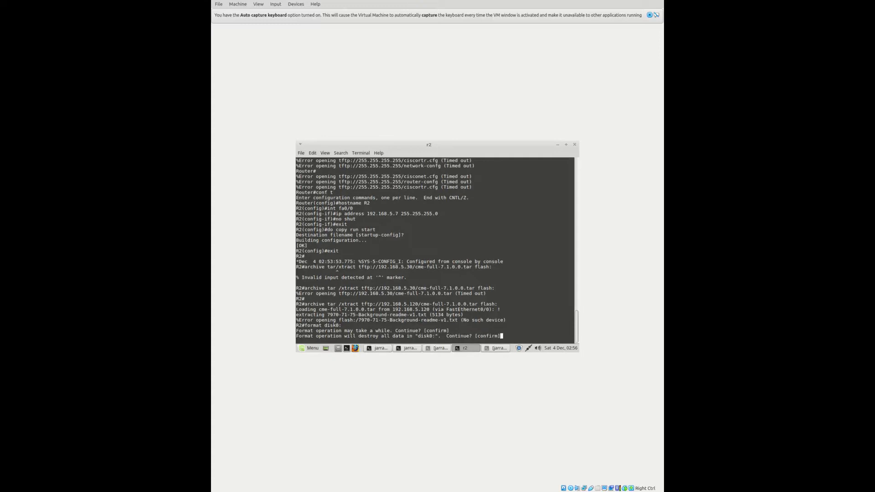
{"action": "key", "text": "Return"}
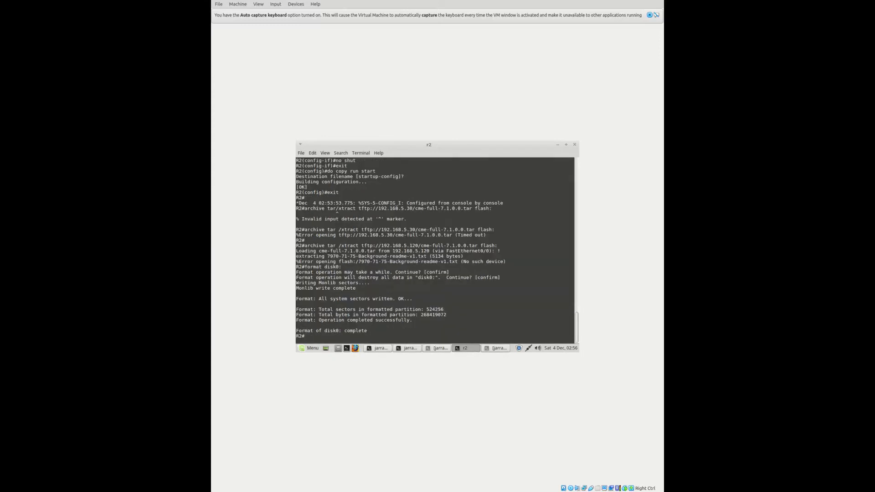
{"action": "key", "text": "Up"}
{"action": "key", "text": "Up"}
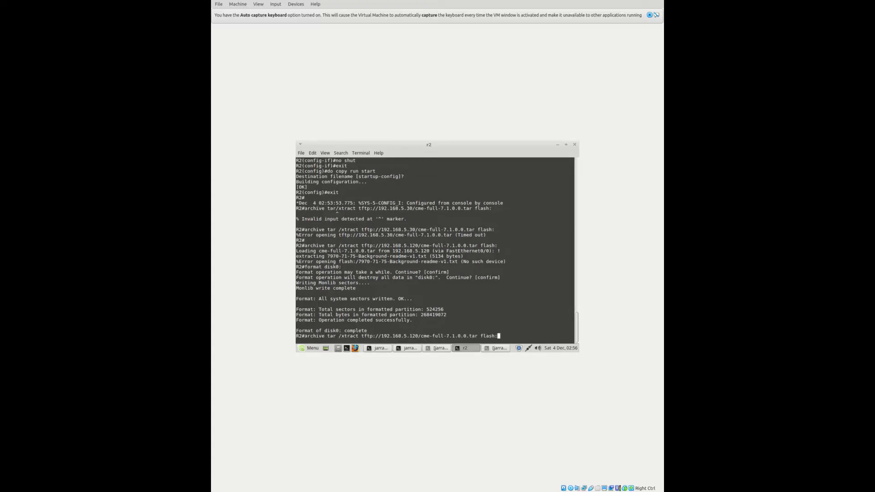
{"action": "key", "text": "BackSpace"}
{"action": "key", "text": "BackSpace"}
{"action": "key", "text": "BackSpace"}
{"action": "key", "text": "BackSpace"}
{"action": "key", "text": "BackSpace"}
{"action": "key", "text": "BackSpace"}
{"action": "type", "text": "disk0:"}
{"action": "key", "text": "Return"}
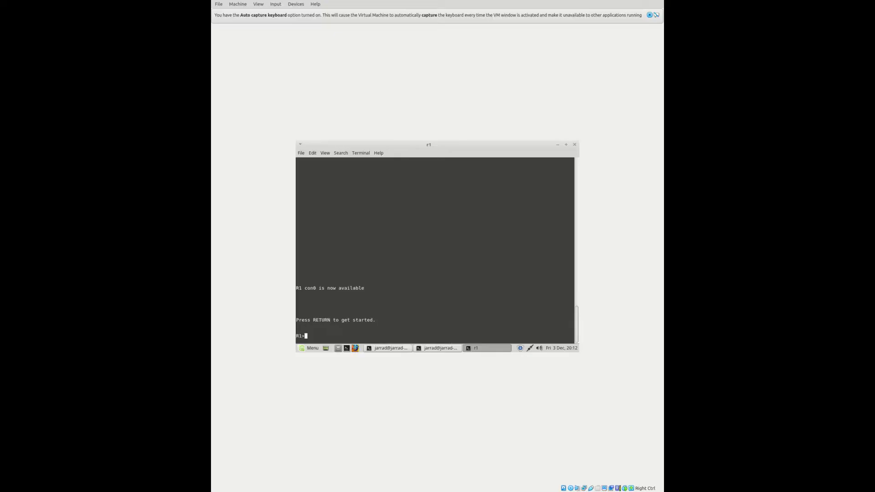
On R1, enter global configuration mode and enable the HTTP server
{"action": "type", "text": "enable"}
{"action": "key", "text": "Return"}
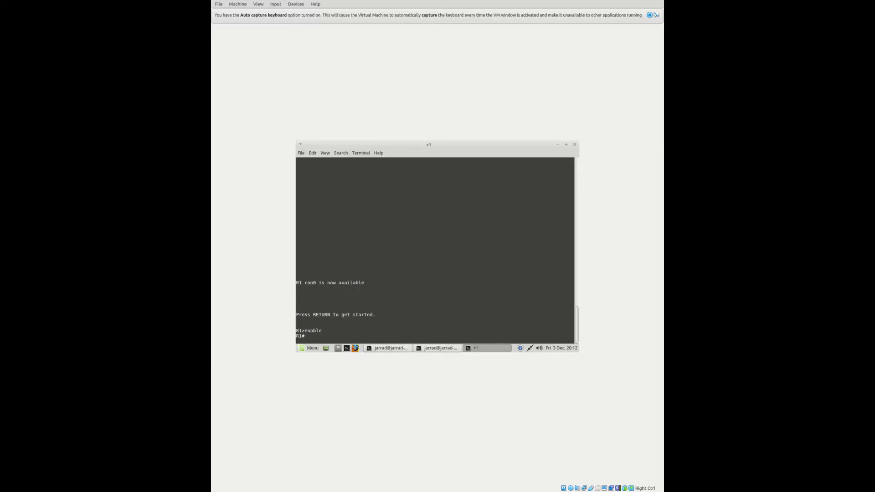
{"action": "type", "text": "conf t"}
{"action": "key", "text": "Return"}
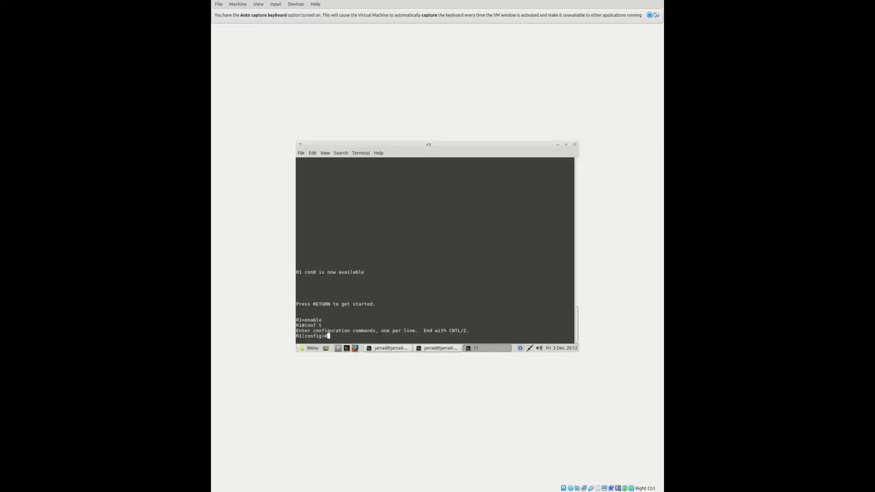
{"action": "type", "text": "ip http server"}
{"action": "key", "text": "Return"}
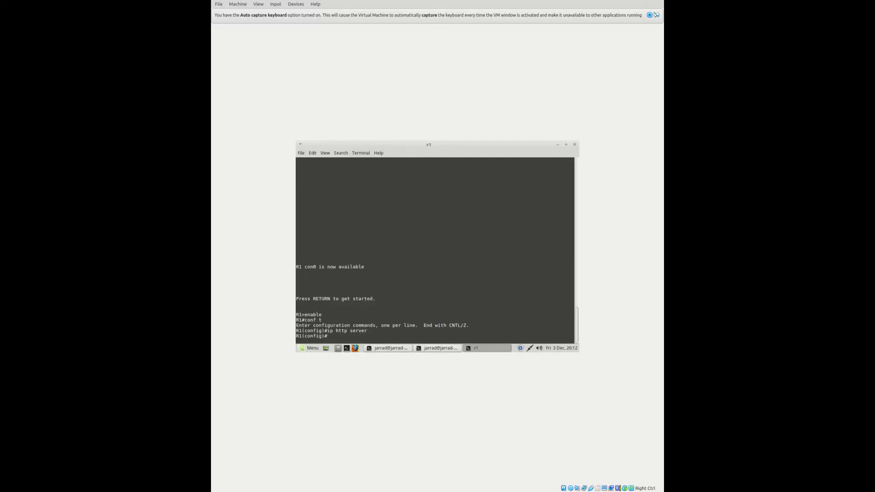
Set R1's HTTP path to disk0:/gui
{"action": "type", "text": "ip http path"}
{"action": "type", "text": "disk0"}
{"action": "type", "text": "/gui"}
{"action": "key", "text": "Left"}
{"action": "key", "text": "Left"}
{"action": "key", "text": "Left"}
{"action": "key", "text": "Left"}
{"action": "type", "text": ":"}
{"action": "key", "text": "Return"}
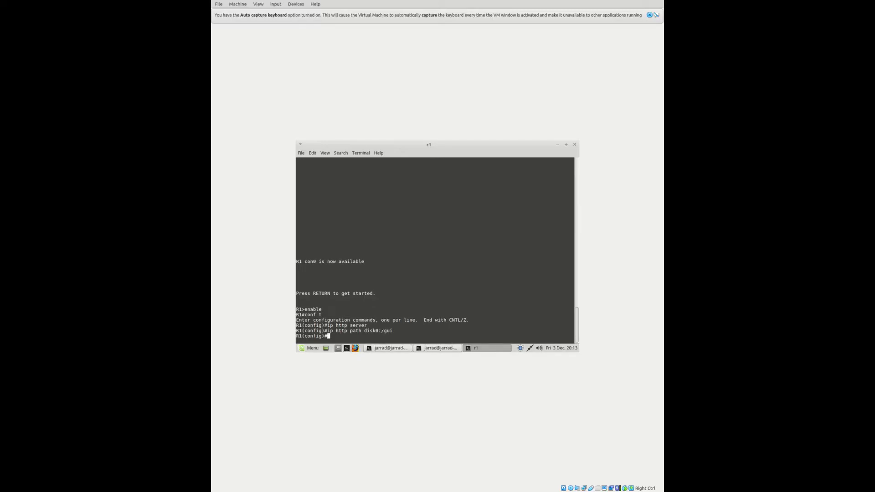
{"action": "type", "text": "telephon"}
Enter telephony-service, set the web admin username and password, and enable dn-webedit
{"action": "key", "text": "Tab"}
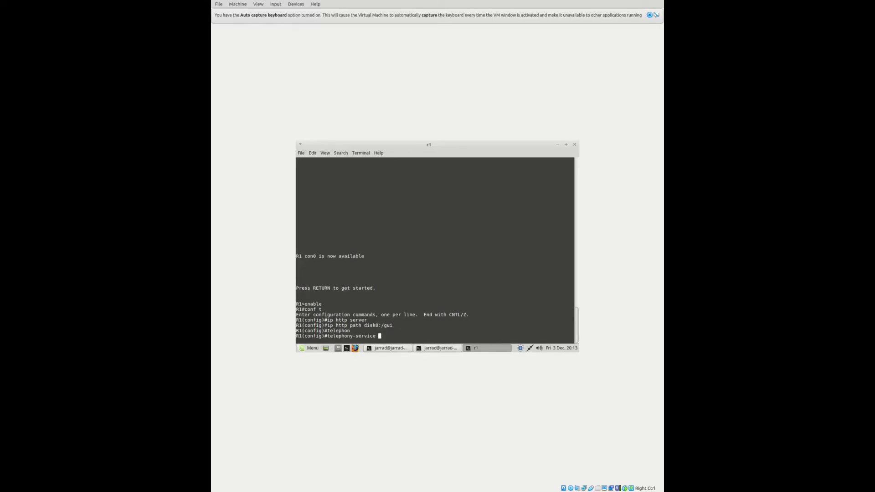
{"action": "key", "text": "Return"}
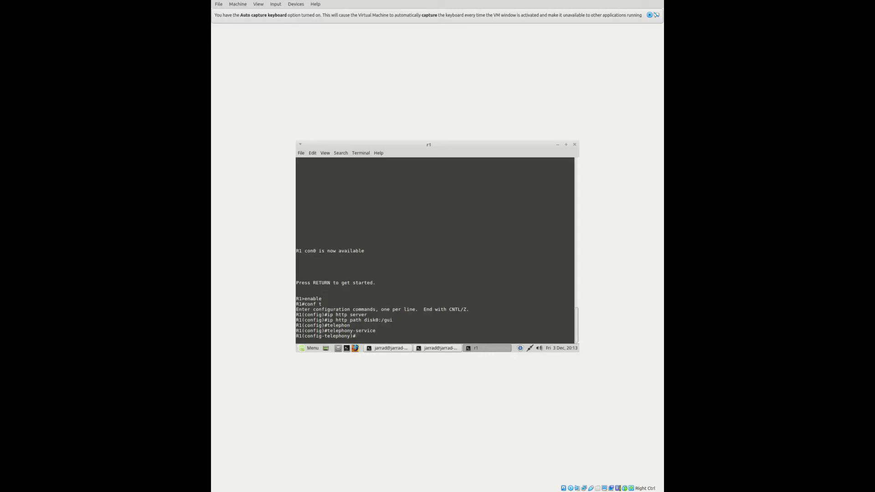
{"action": "type", "text": "web admin system name admin password password"}
{"action": "key", "text": "Return"}
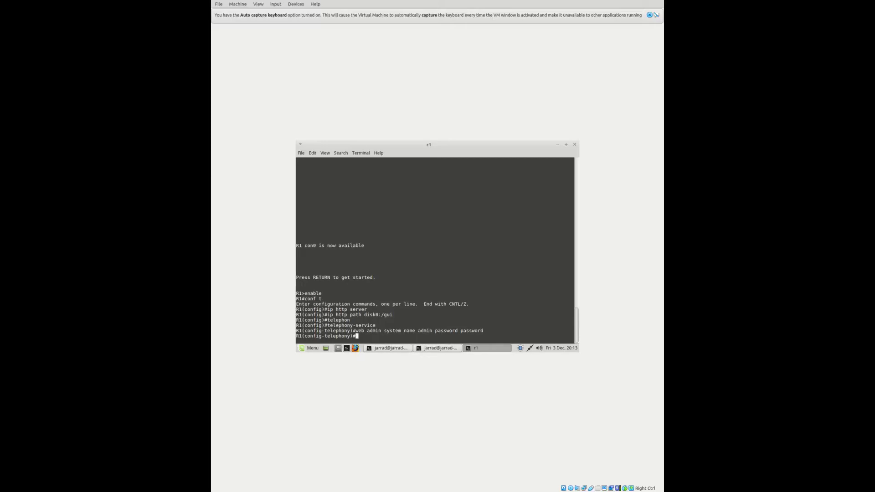
{"action": "type", "text": "do"}
{"action": "type", "text": "-webedit"}
{"action": "key", "text": "Return"}
Enable time-webedit, set max-ephones 2, and enter ip source-address 192.168.5.6 port 2000
{"action": "key", "text": "Up"}
{"action": "key", "text": "Left"}
{"action": "key", "text": "Left"}
{"action": "key", "text": "Left"}
{"action": "key", "text": "Left"}
{"action": "key", "text": "Left"}
{"action": "key", "text": "Left"}
{"action": "key", "text": "Left"}
{"action": "key", "text": "Left"}
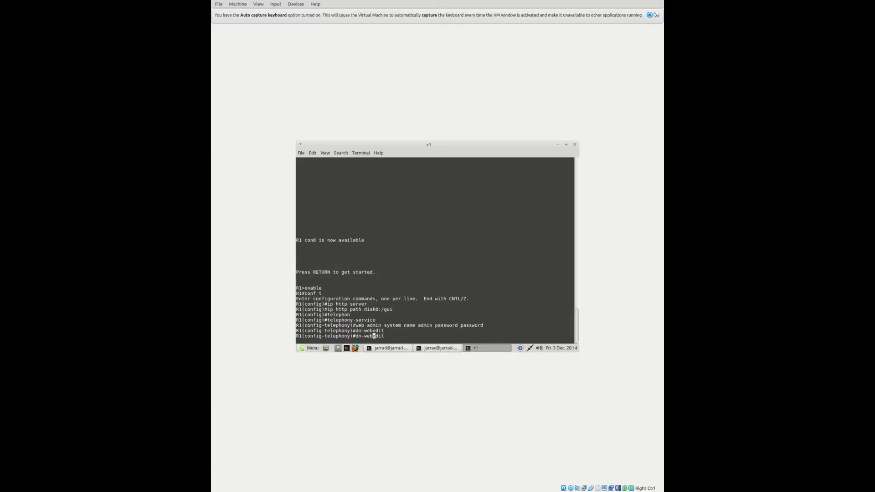
{"action": "key", "text": "BackSpace"}
{"action": "key", "text": "BackSpace"}
{"action": "type", "text": "time"}
{"action": "key", "text": "Return"}
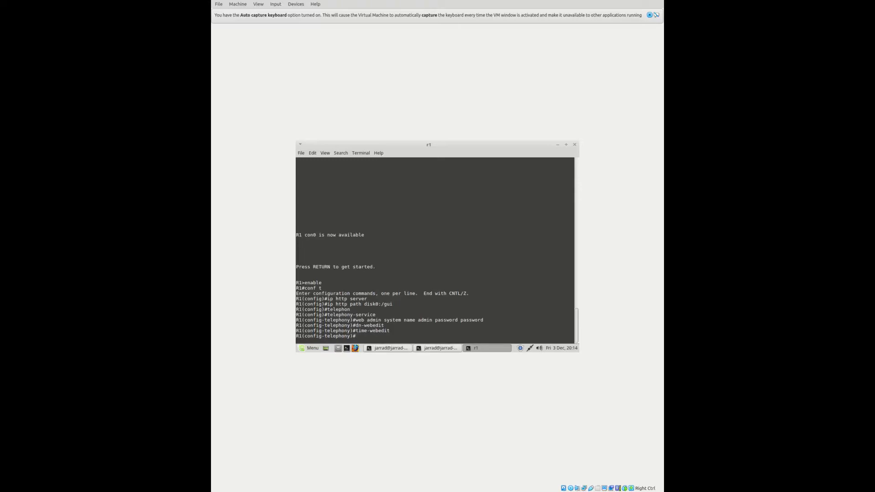
{"action": "type", "text": "max-ephones 2"}
{"action": "key", "text": "Return"}
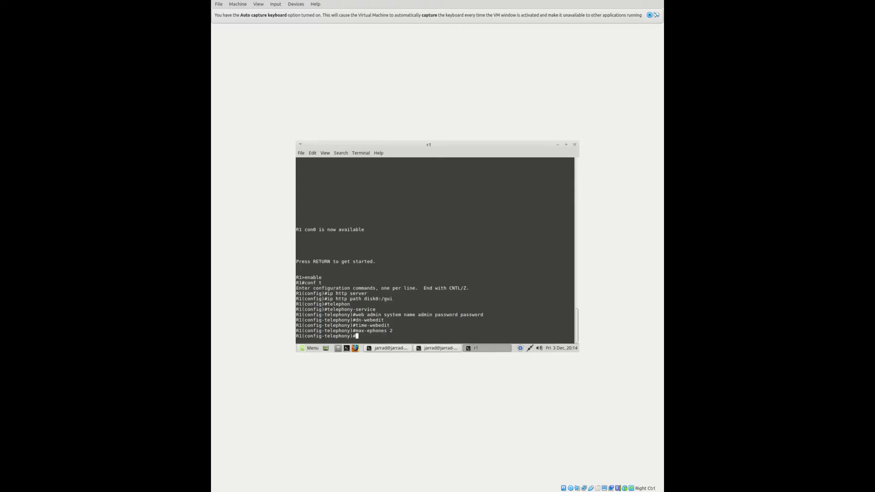
{"action": "type", "text": "ip source-address 192.168.5.6 port 2000"}
Apply source address 192.168.5.6 port 2000, set max-dn 1000 and system message Hello
{"action": "key", "text": "Return"}
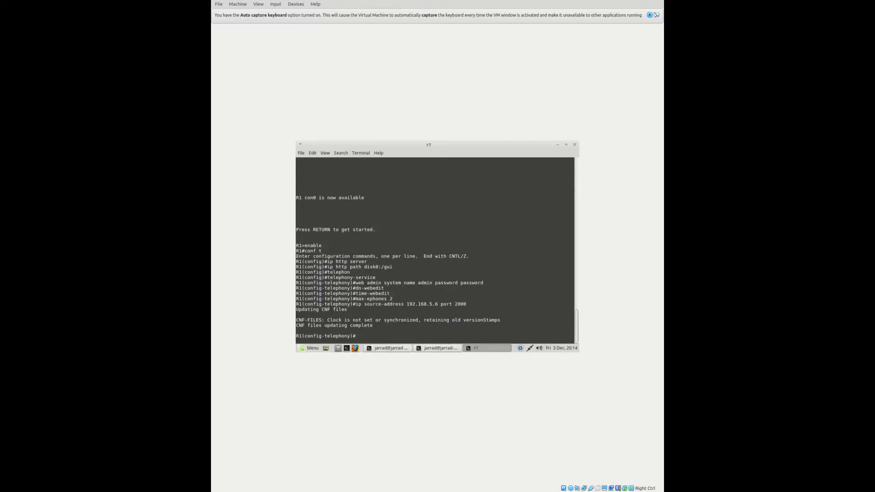
{"action": "type", "text": "max-dn"}
{"action": "type", "text": "1000"}
{"action": "key", "text": "Return"}
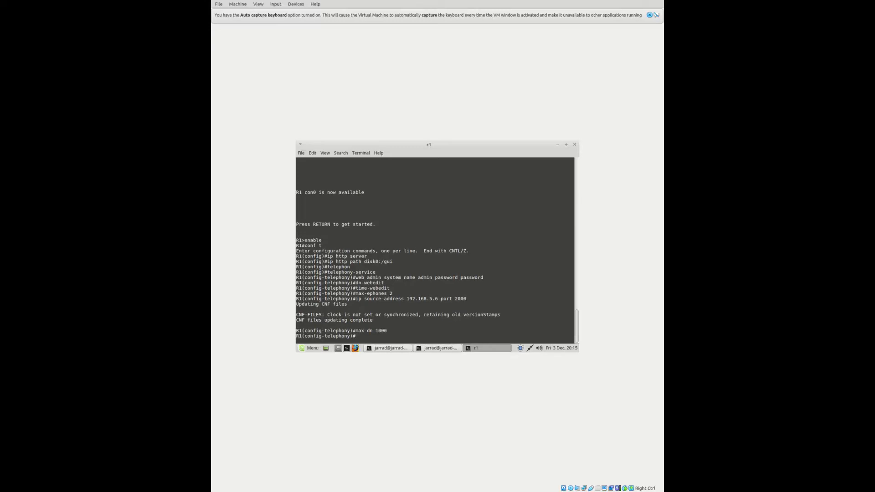
{"action": "type", "text": "system message Hello"}
{"action": "key", "text": "Return"}
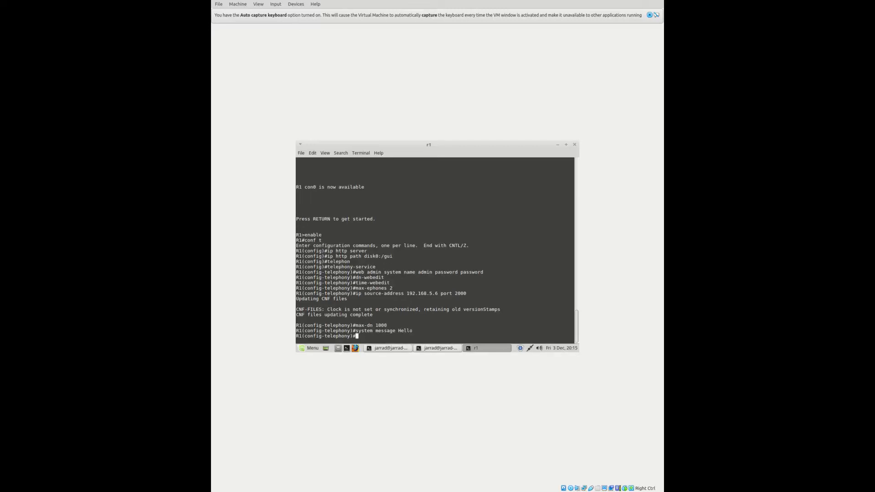
Generate the phone configuration files with create cnf-files
{"action": "type", "text": "create cnf-fiiles"}
{"action": "key", "text": "BackSpace"}
{"action": "key", "text": "BackSpace"}
{"action": "key", "text": "BackSpace"}
{"action": "key", "text": "BackSpace"}
{"action": "type", "text": "les"}
{"action": "key", "text": "Return"}
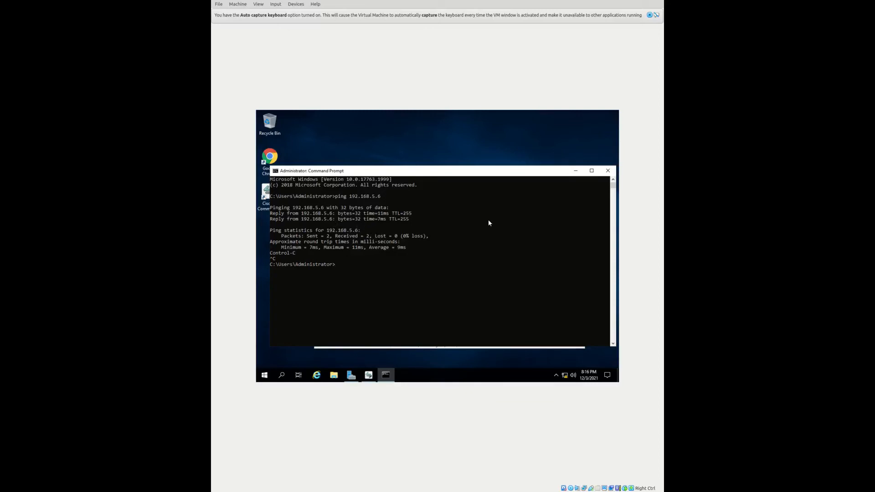
{"action": "left_click", "coordinate": [576, 171]}
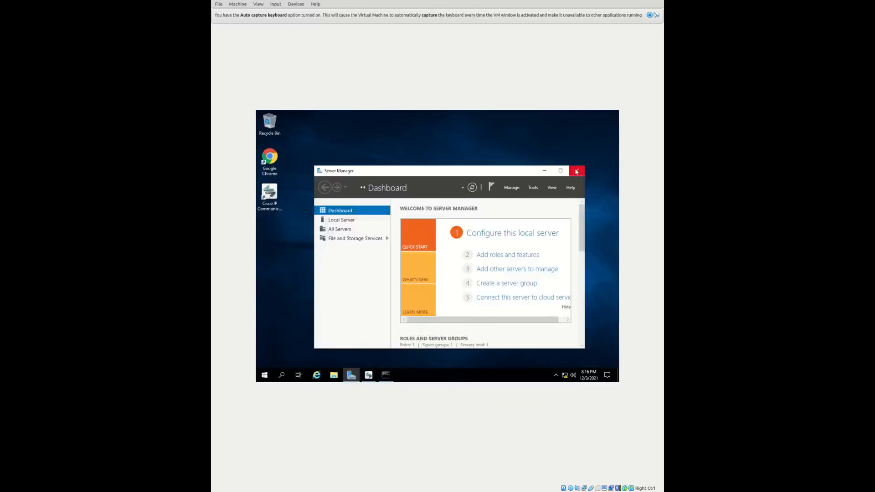
{"action": "left_click", "coordinate": [369, 375]}
{"action": "left_click", "coordinate": [369, 376]}
{"action": "double_click", "coordinate": [270, 162]}
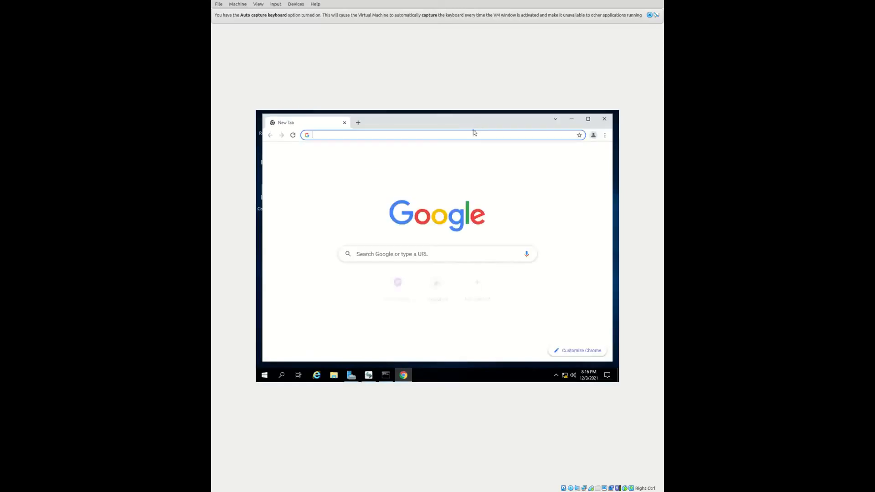
{"action": "left_click", "coordinate": [471, 136]}
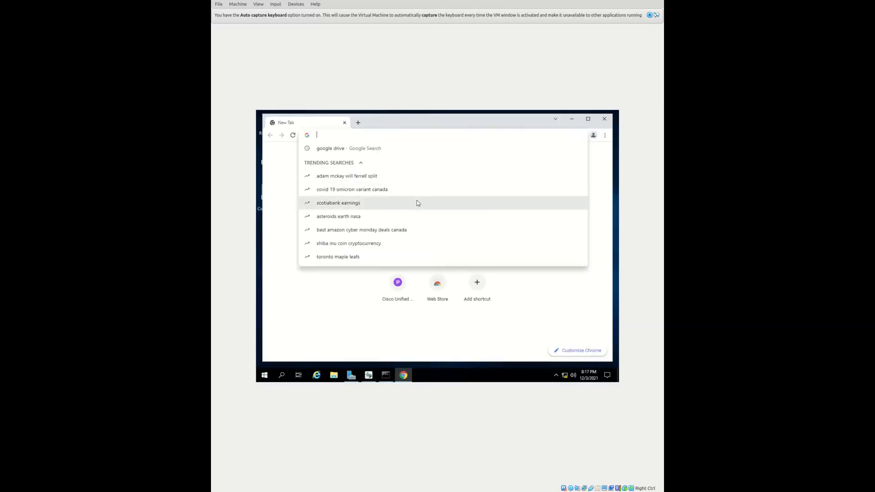
{"action": "type", "text": "htt"}
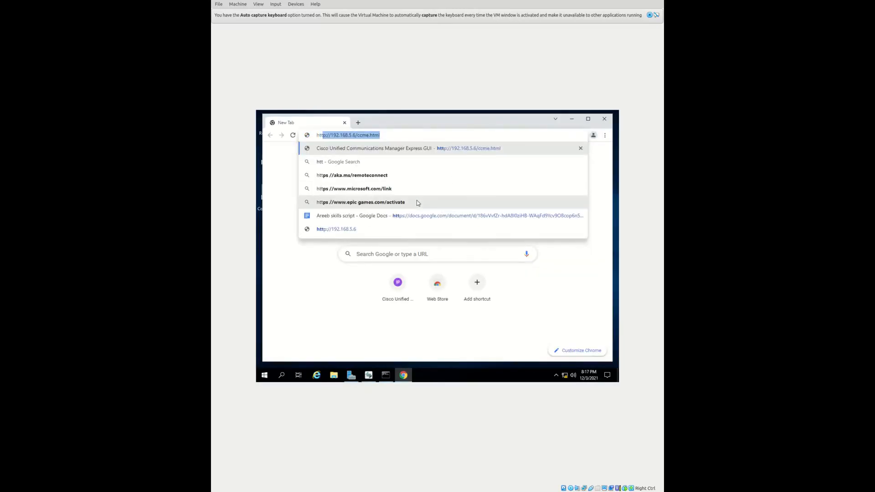
{"action": "type", "text": "p://19"}
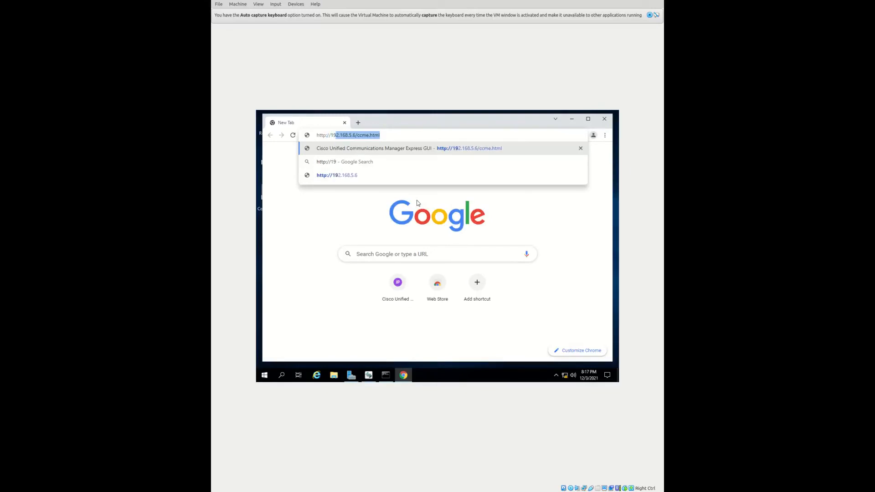
{"action": "type", "text": "2.168"}
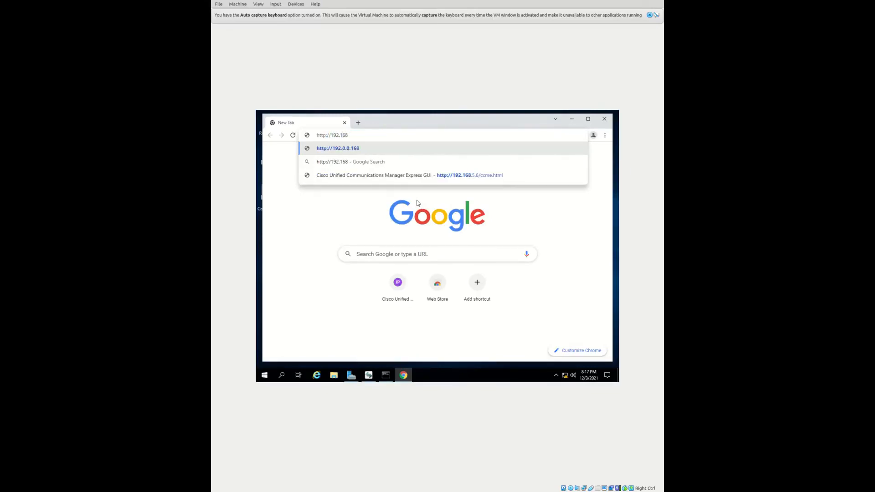
{"action": "type", "text": ".5.6"}
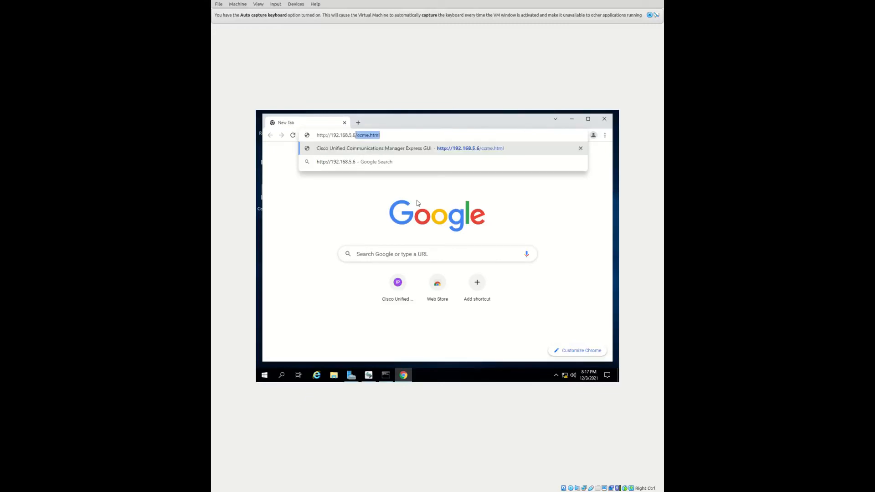
{"action": "type", "text": "/ccme.html"}
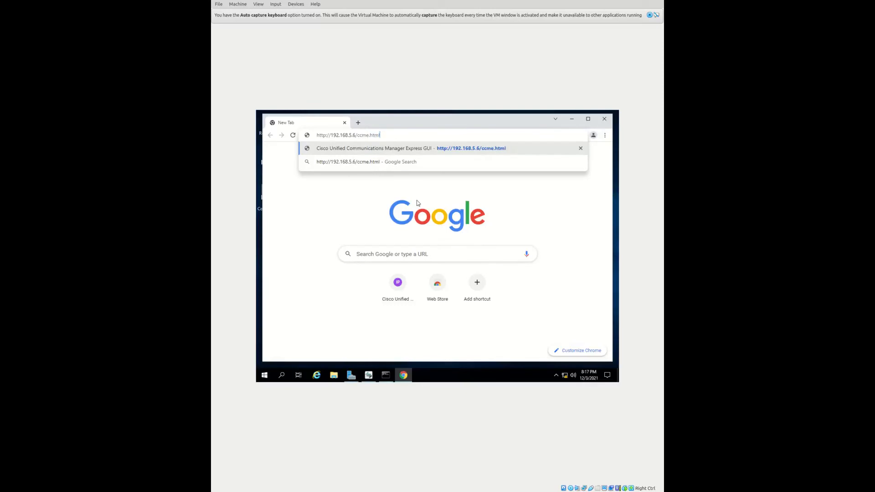
{"action": "key", "text": "Return"}
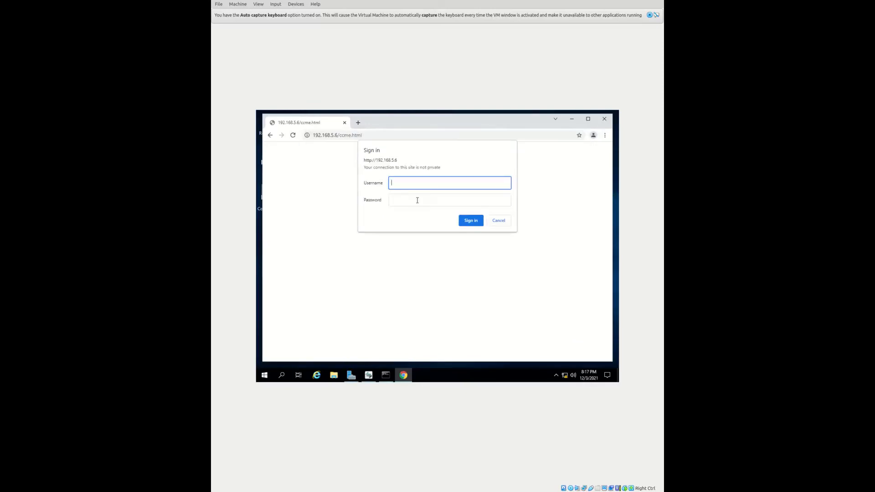
Sign in to the CME web GUI with the admin username and password, retrying once
{"action": "type", "text": "admin"}
{"action": "left_click", "coordinate": [417, 201]}
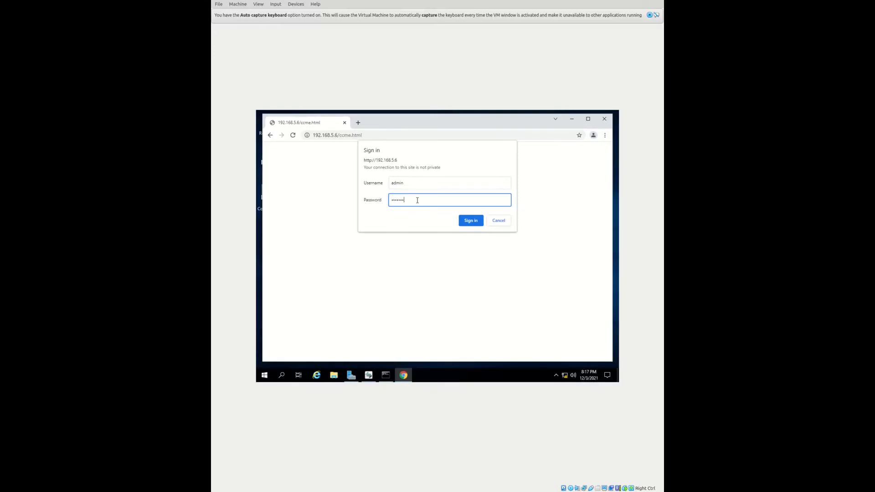
{"action": "key", "text": "Return"}
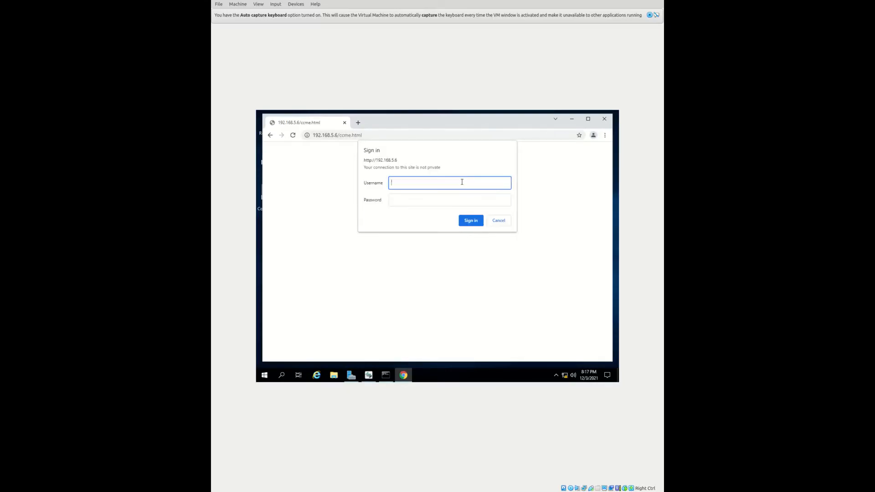
{"action": "type", "text": "admin"}
{"action": "left_click", "coordinate": [443, 203]}
{"action": "type", "text": "••••••••"}
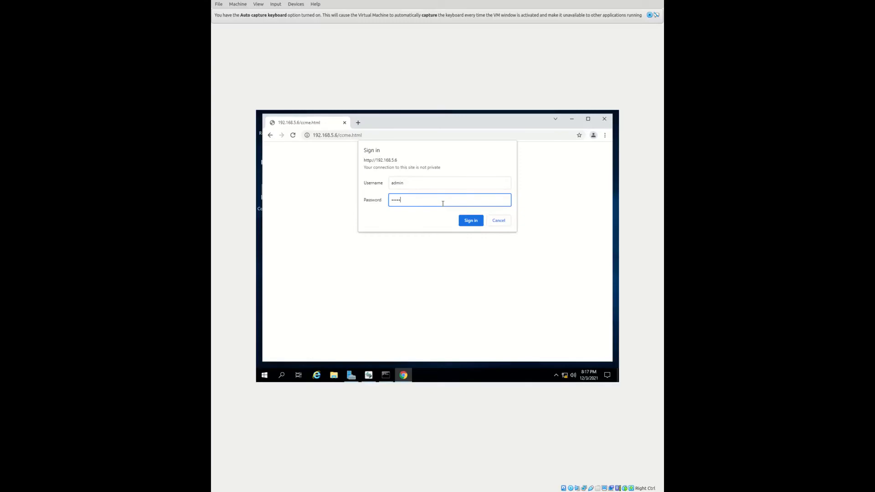
{"action": "key", "text": "Return"}
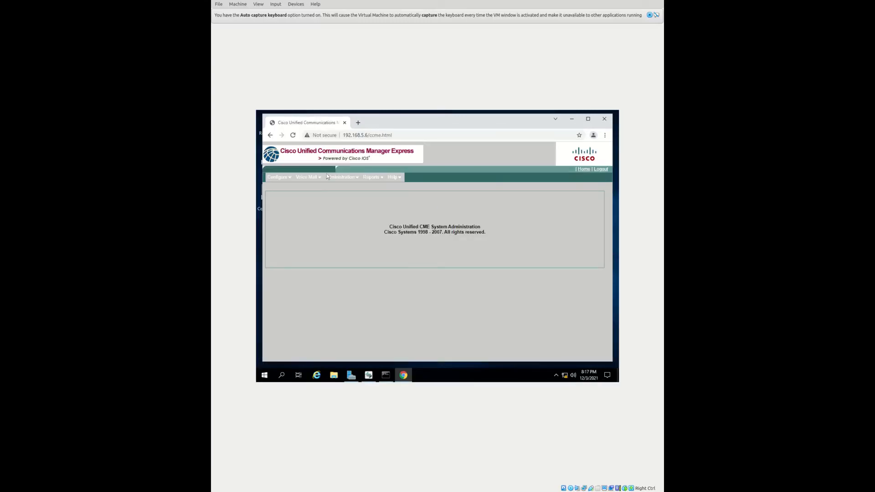
{"action": "mouse_move", "coordinate": [307, 177]}
Check the IP Communicator's network preferences for TFTP server 192.168.5.6, then minimize the softphone
{"action": "left_click", "coordinate": [368, 374]}
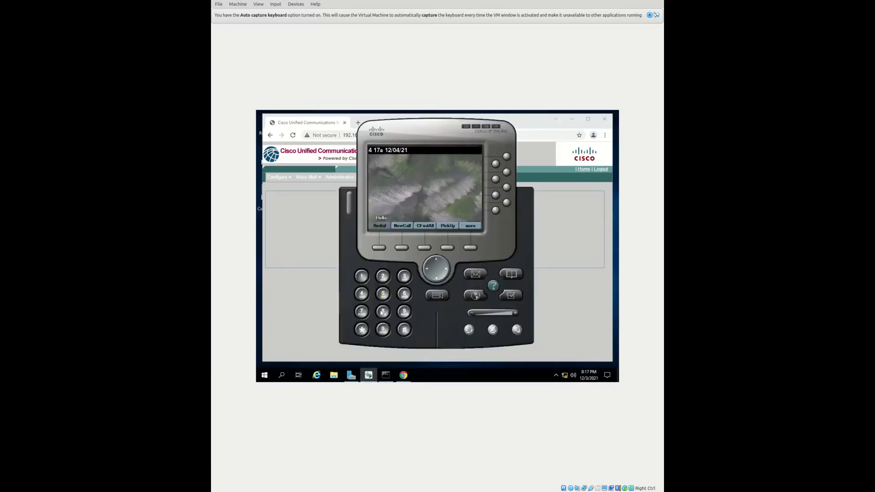
{"action": "left_click", "coordinate": [465, 127]}
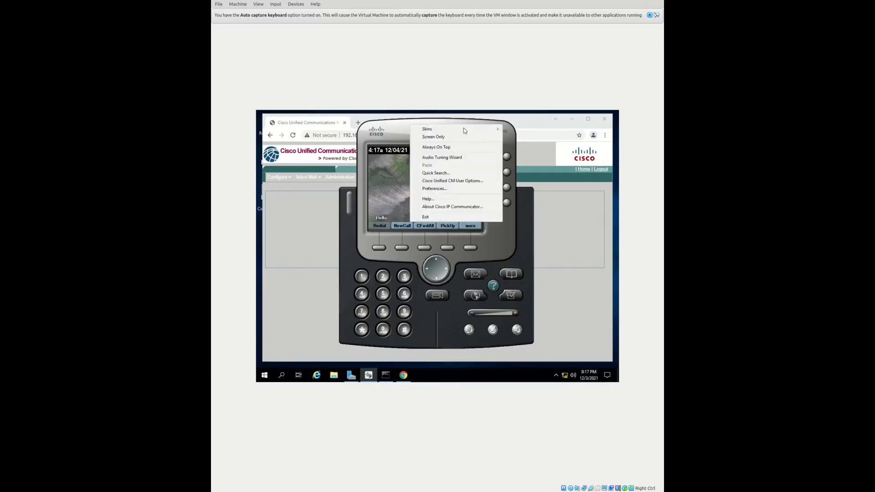
{"action": "left_click", "coordinate": [451, 191]}
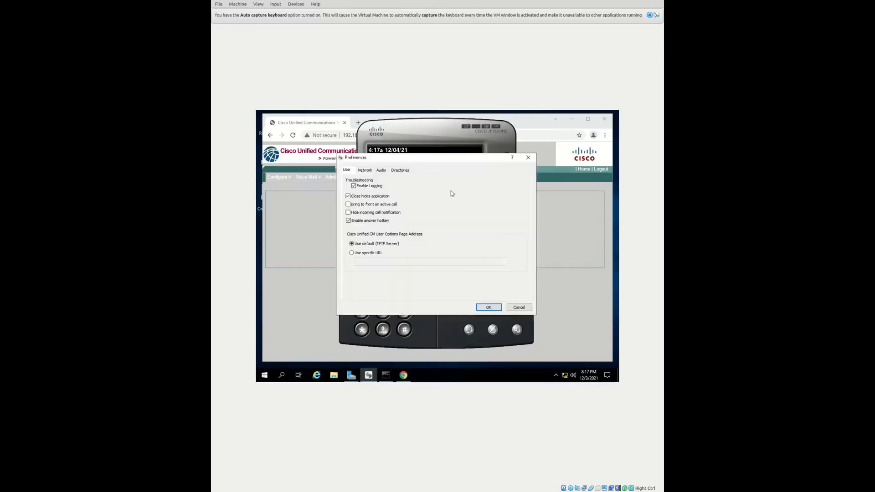
{"action": "left_click", "coordinate": [367, 170]}
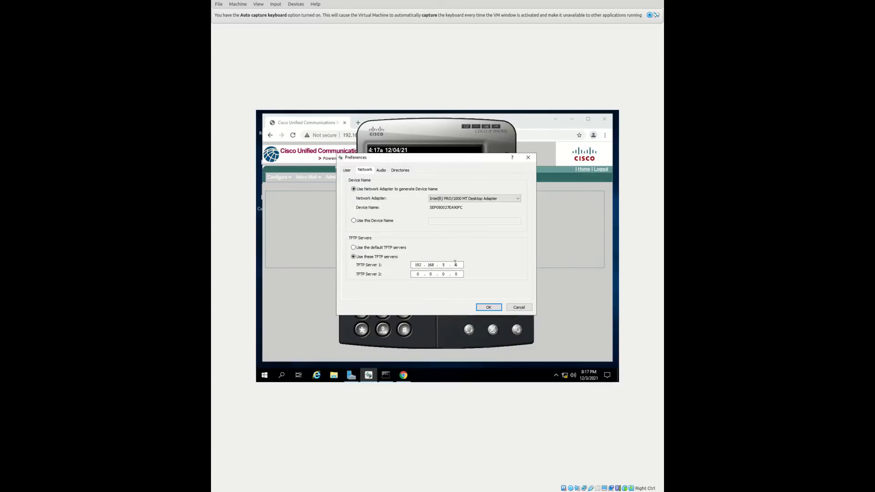
{"action": "left_click", "coordinate": [486, 307]}
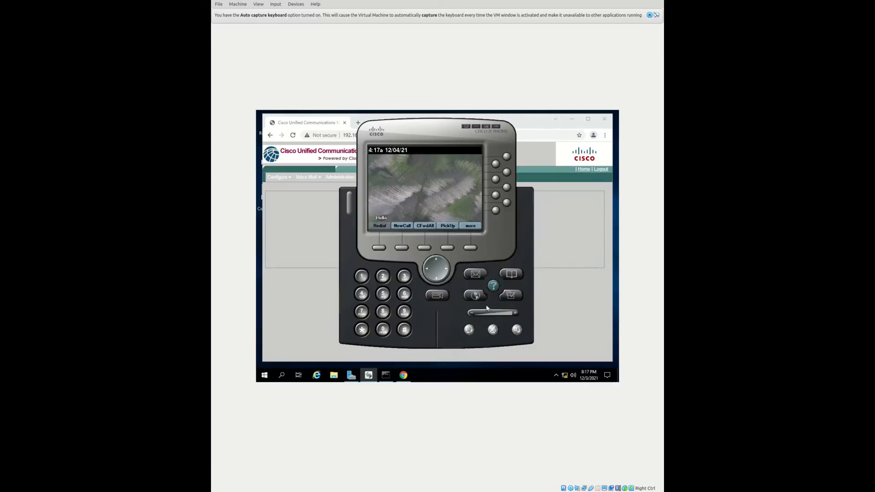
{"action": "left_click", "coordinate": [476, 126]}
{"action": "left_click", "coordinate": [285, 178]}
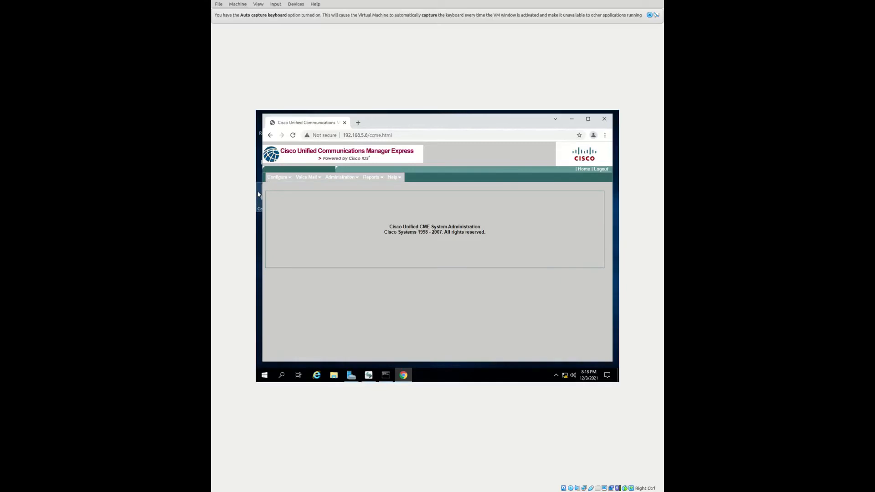
Add a CIPC phone with physical ID 0800.27EA.90FC at sequence 1 in CME and save it
{"action": "left_click", "coordinate": [279, 178]}
{"action": "left_click", "coordinate": [282, 189]}
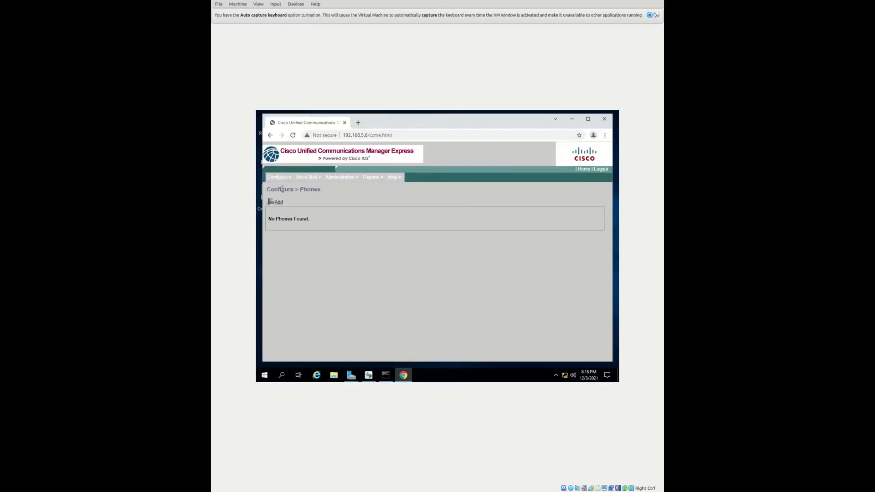
{"action": "left_click", "coordinate": [278, 201]}
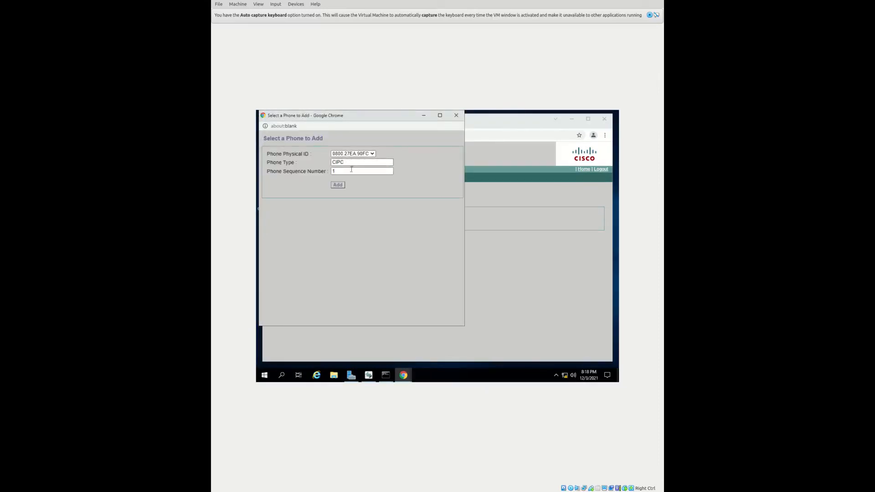
{"action": "left_click", "coordinate": [338, 185]}
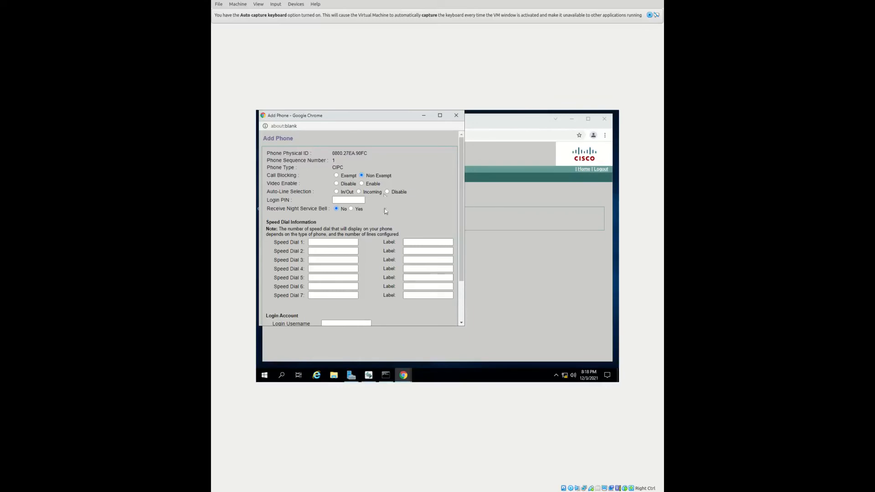
{"action": "scroll", "coordinate": [385, 211], "scroll_direction": "down", "scroll_amount": 2}
{"action": "left_click", "coordinate": [328, 297]}
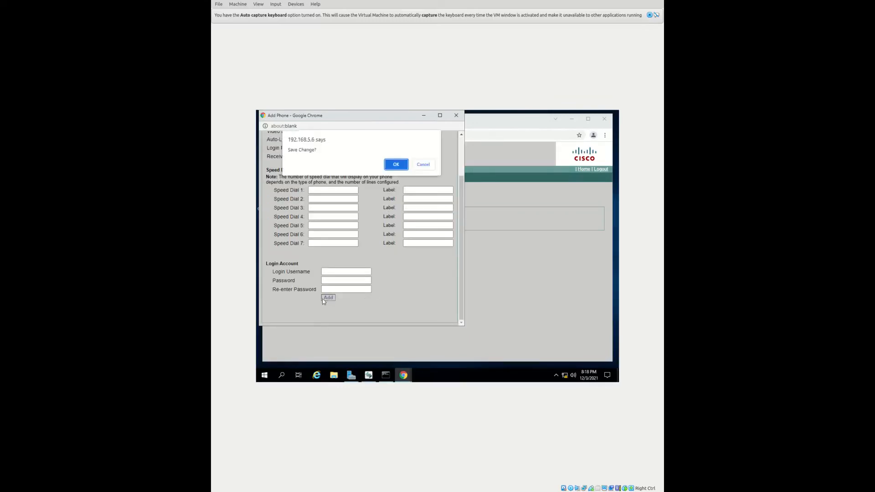
{"action": "left_click", "coordinate": [394, 165]}
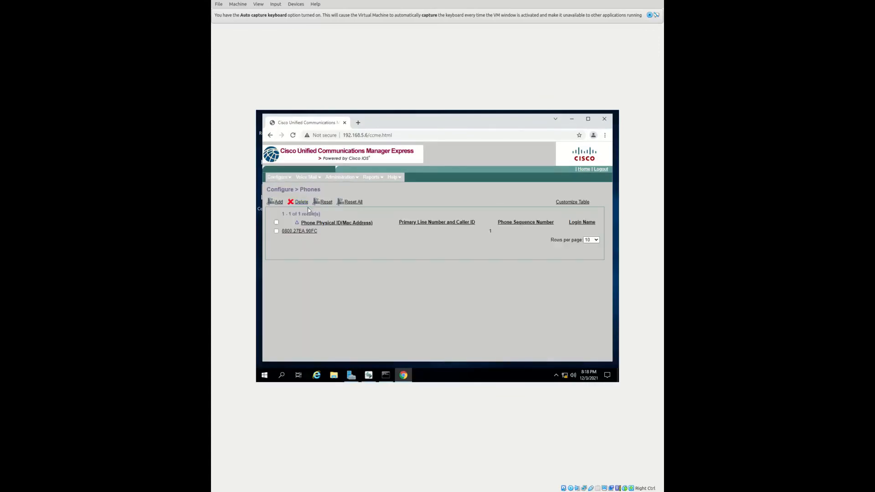
{"action": "mouse_move", "coordinate": [289, 181]}
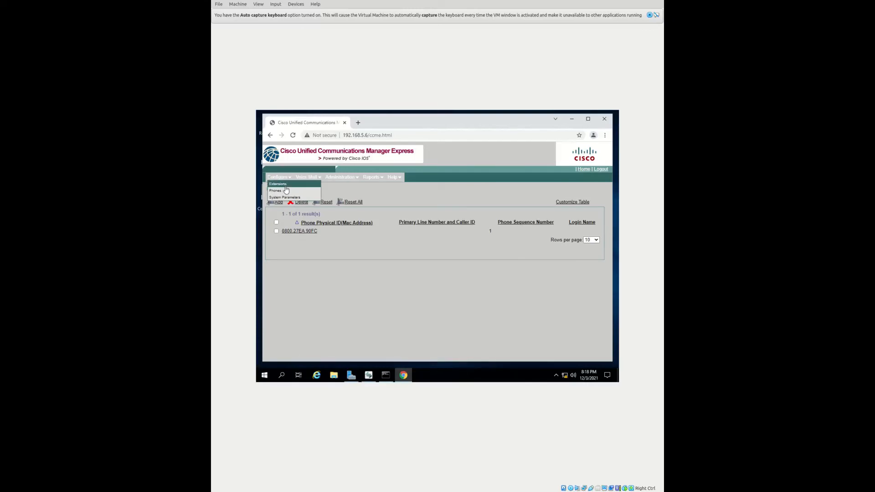
{"action": "left_click", "coordinate": [282, 185]}
Create extension 7846 with a caller name in CME and confirm the save
{"action": "left_click", "coordinate": [283, 199]}
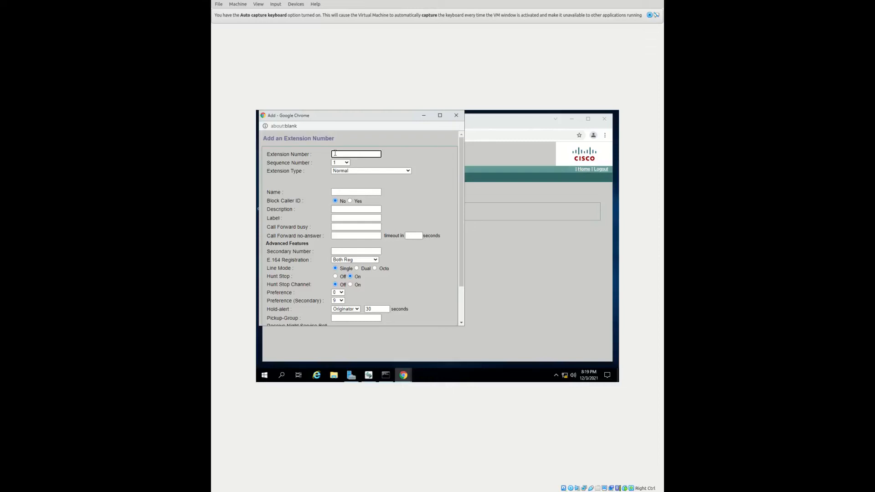
{"action": "type", "text": "0"}
{"action": "type", "text": "46"}
{"action": "left_click", "coordinate": [348, 193]}
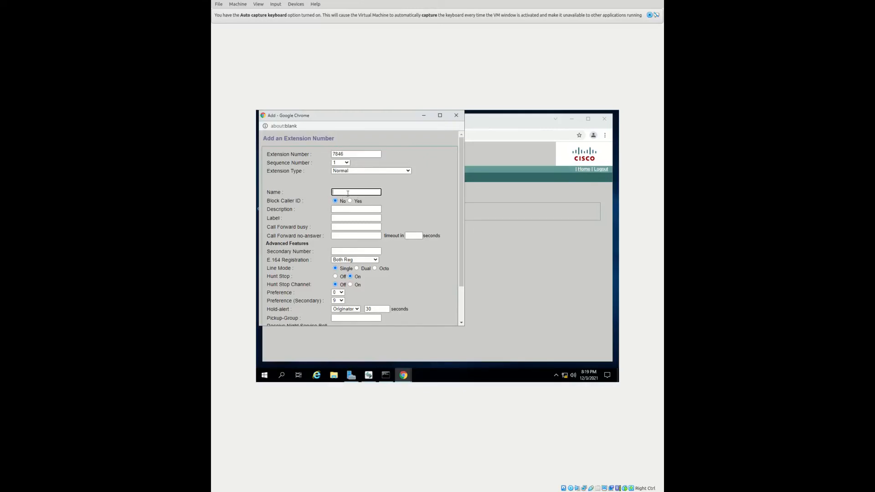
{"action": "type", "text": "Skywalker"}
{"action": "scroll", "coordinate": [326, 290], "scroll_direction": "down", "scroll_amount": 2}
{"action": "left_click", "coordinate": [338, 311]}
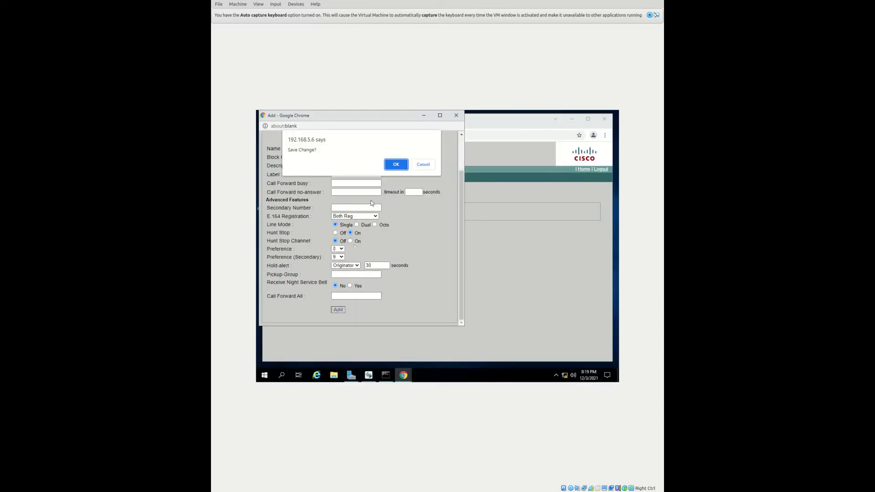
{"action": "left_click", "coordinate": [391, 170]}
{"action": "mouse_move", "coordinate": [379, 180]}
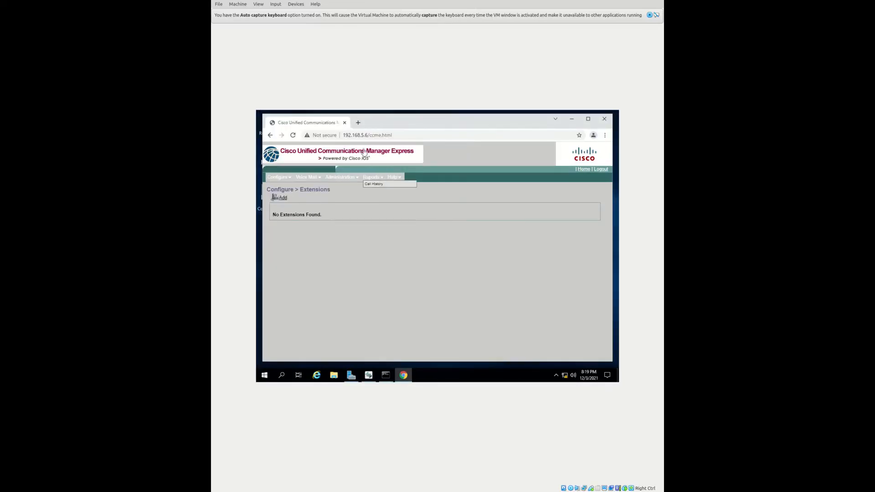
Refresh CME, check phone 0800.27EA.90FC's details, then bring up the R2 router console
{"action": "left_click", "coordinate": [293, 136]}
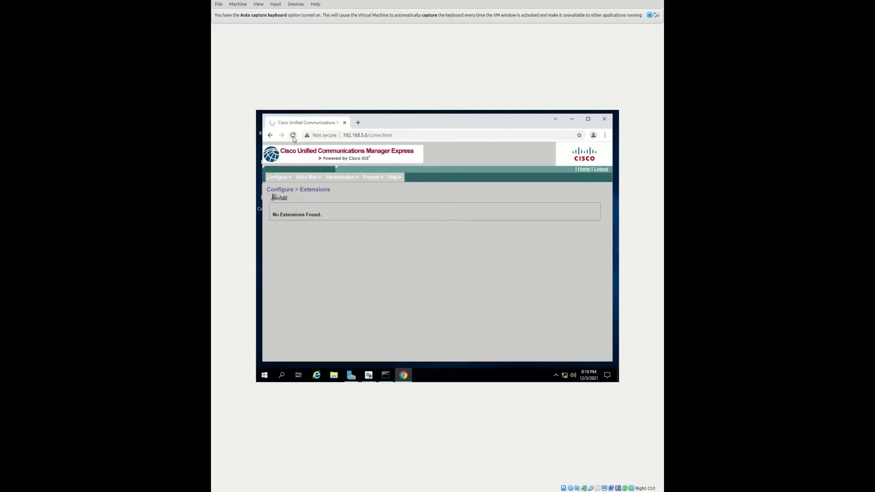
{"action": "mouse_move", "coordinate": [290, 178]}
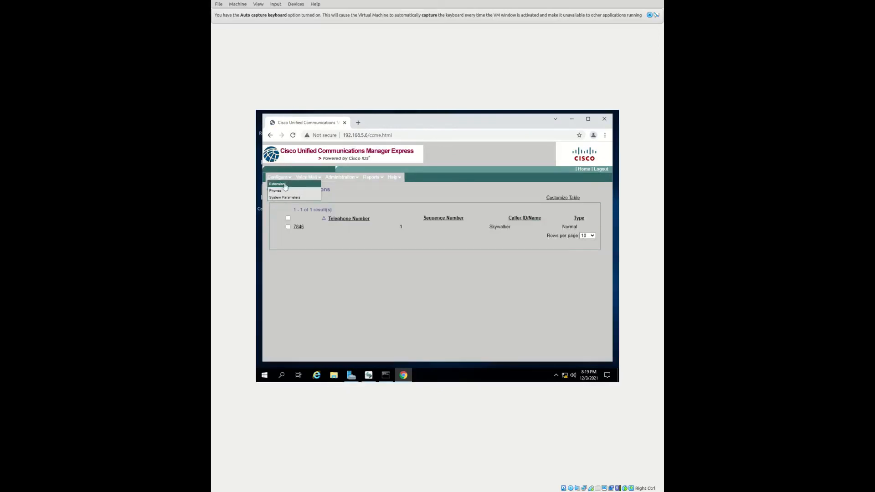
{"action": "left_click", "coordinate": [276, 191]}
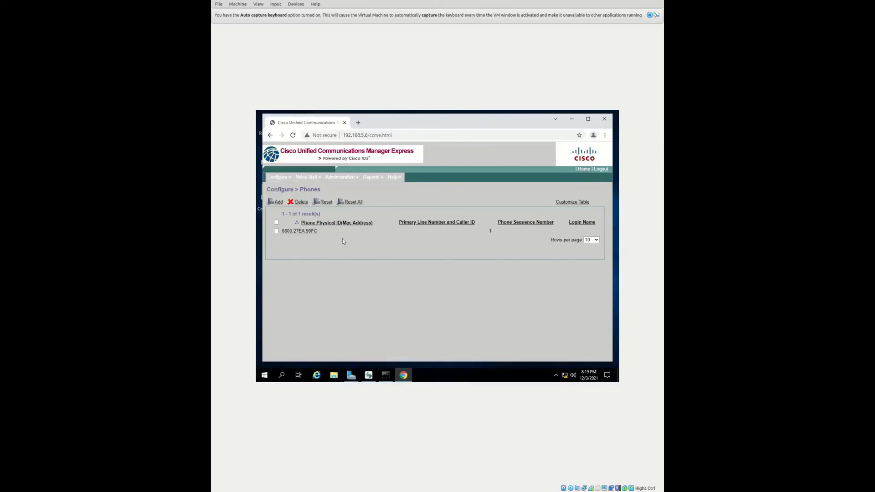
{"action": "left_click", "coordinate": [315, 232]}
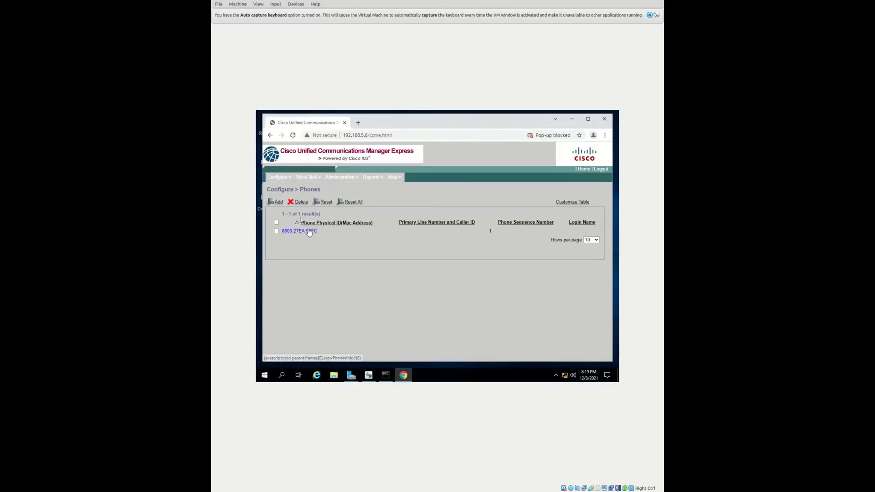
{"action": "right_click", "coordinate": [308, 231]}
{"action": "left_click", "coordinate": [303, 232]}
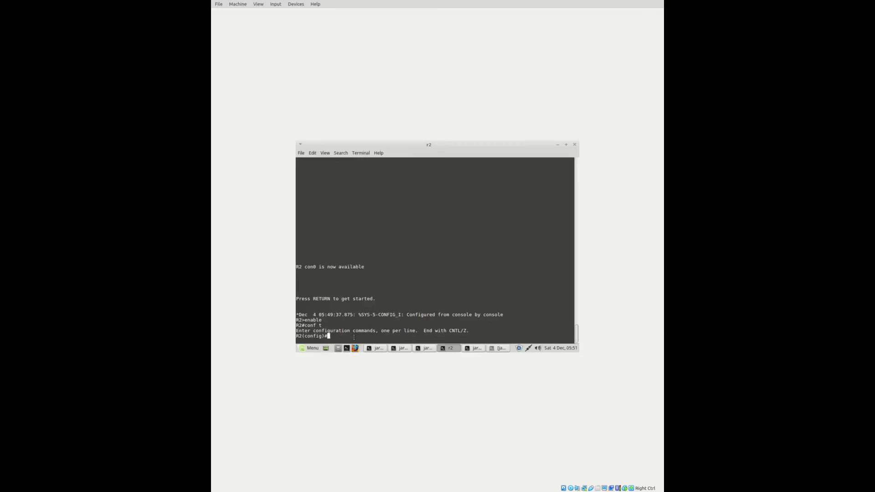
Create ephone 2 on R2 with MAC address 0000.1111.2222
{"action": "type", "text": "e"}
{"action": "type", "text": "phone "}
{"action": "type", "text": "2"}
{"action": "key", "text": "Return"}
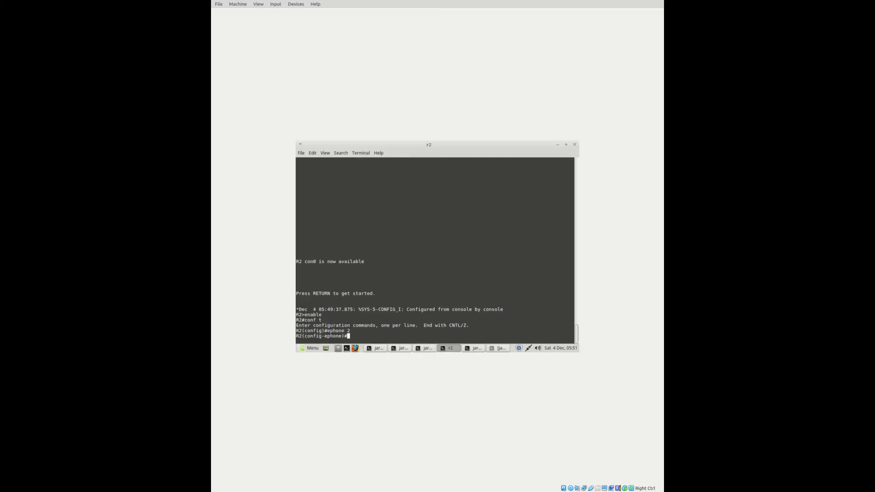
{"action": "type", "text": "mac-address 0000.1111.2222"}
{"action": "key", "text": "Return"}
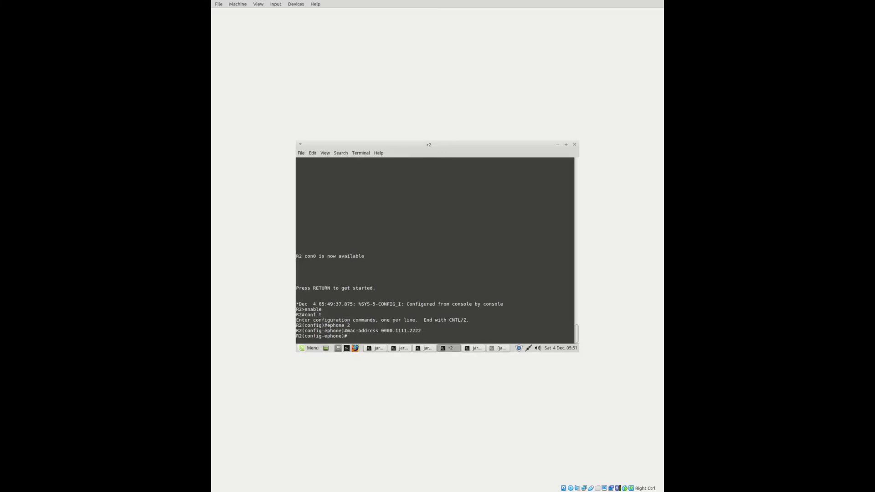
{"action": "type", "text": "exit"}
{"action": "key", "text": "Return"}
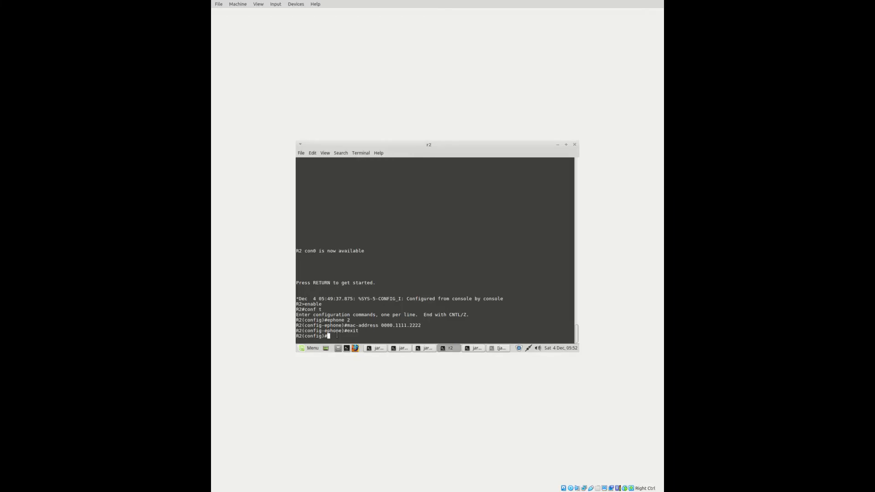
Create ephone-dn 2 with number 1111 and return to global configuration
{"action": "type", "text": "ephone-dn"}
{"action": "type", "text": "2"}
{"action": "key", "text": "Return"}
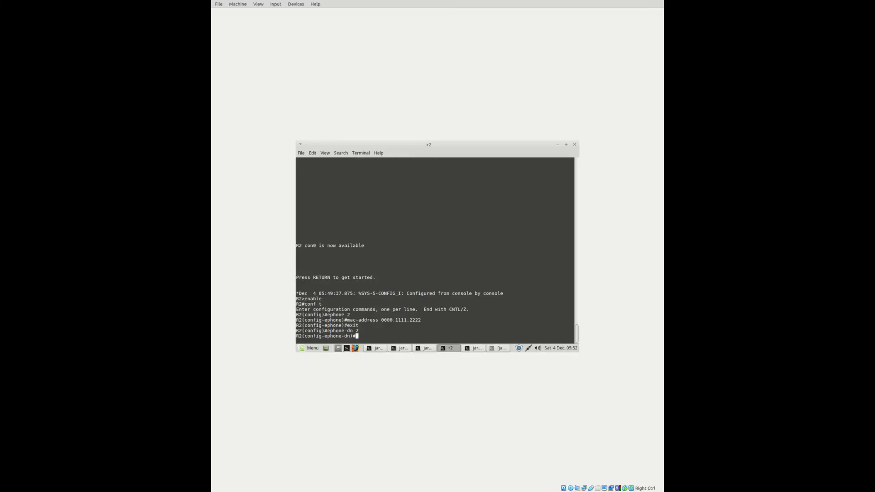
{"action": "type", "text": "number "}
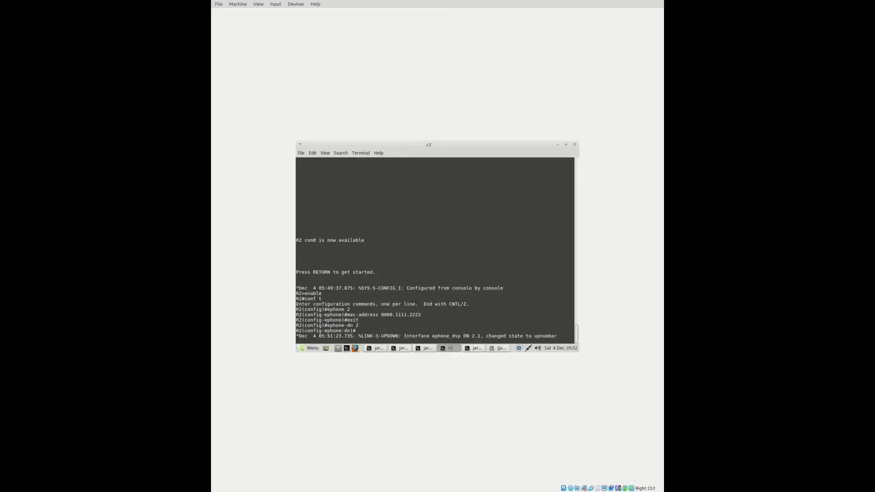
{"action": "type", "text": "1111"}
{"action": "key", "text": "Return"}
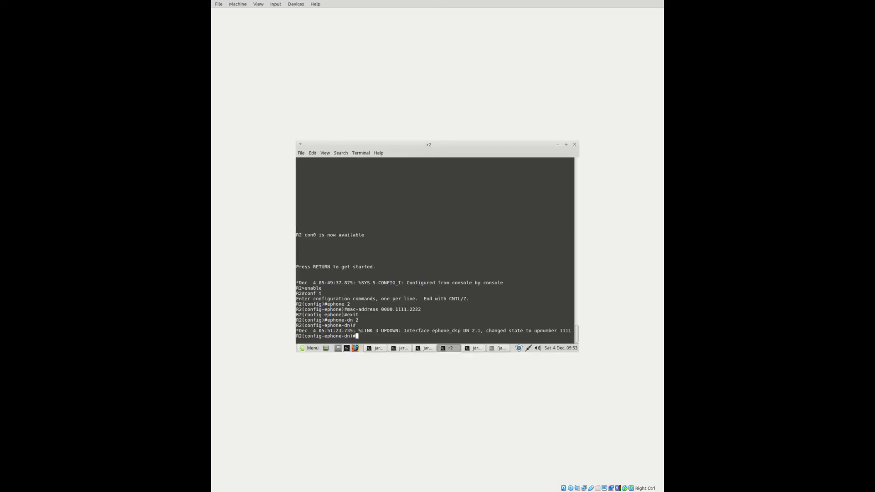
{"action": "type", "text": "exit"}
{"action": "key", "text": "Return"}
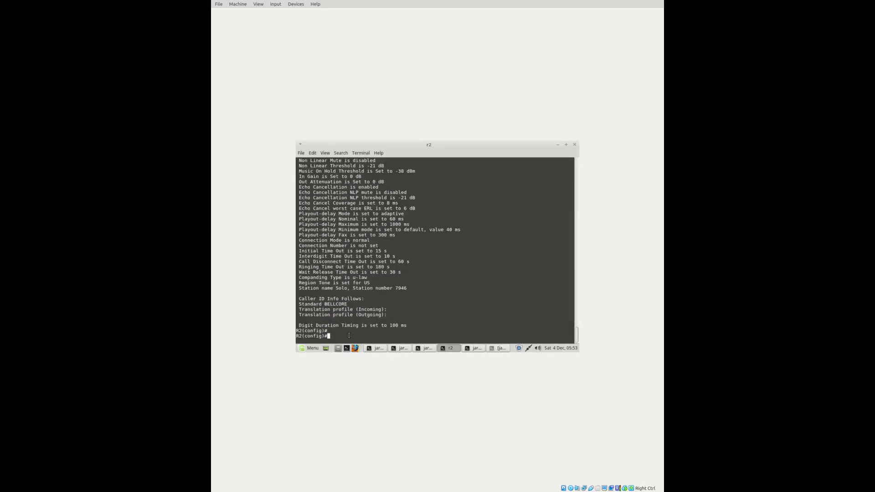
Run 'do show dn-' on R2 to list the configured directory numbers
{"action": "type", "text": "show"}
{"action": "key", "text": "BackSpace"}
{"action": "key", "text": "BackSpace"}
{"action": "key", "text": "BackSpace"}
{"action": "key", "text": "BackSpace"}
{"action": "type", "text": "do showdd"}
{"action": "key", "text": "BackSpace"}
{"action": "key", "text": "BackSpace"}
{"action": "type", "text": "dn-"}
{"action": "key", "text": "Return"}
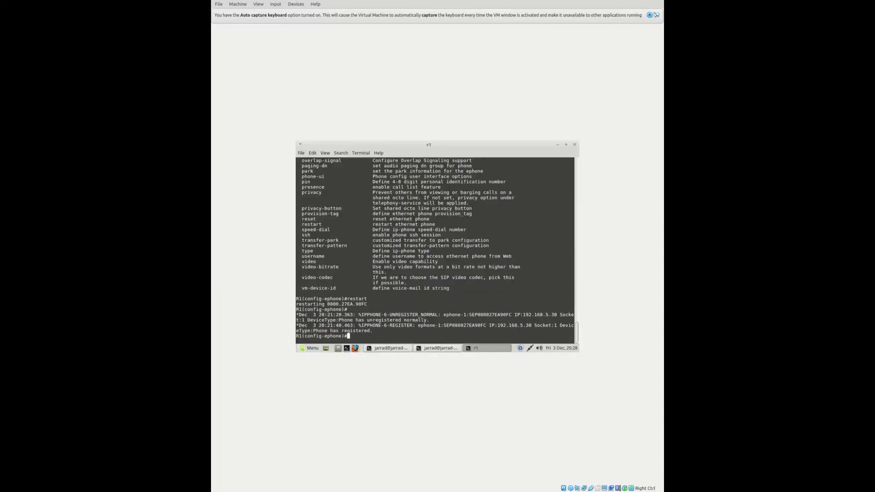
Exit ephone mode on R1 and create VoIP dial-peer 2 with 'dial-peer voice 2 voip'
{"action": "type", "text": "exit"}
{"action": "key", "text": "Return"}
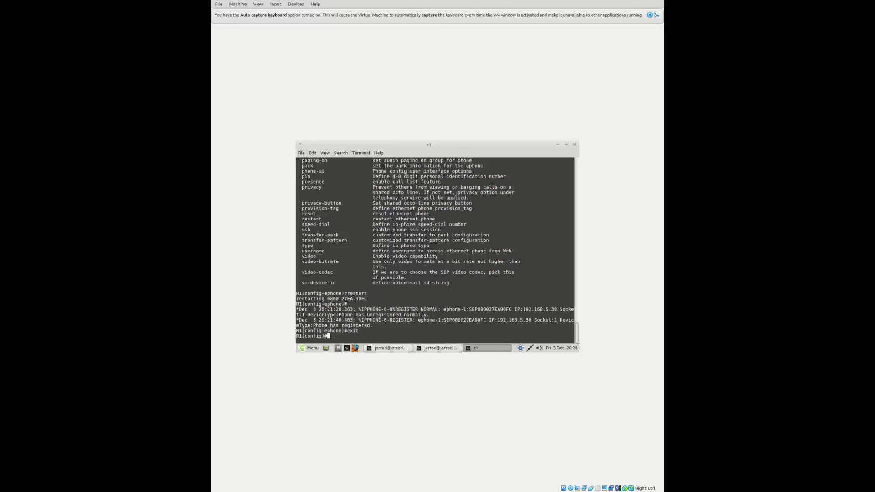
{"action": "type", "text": "dial-peer voice 2 voip"}
{"action": "key", "text": "Return"}
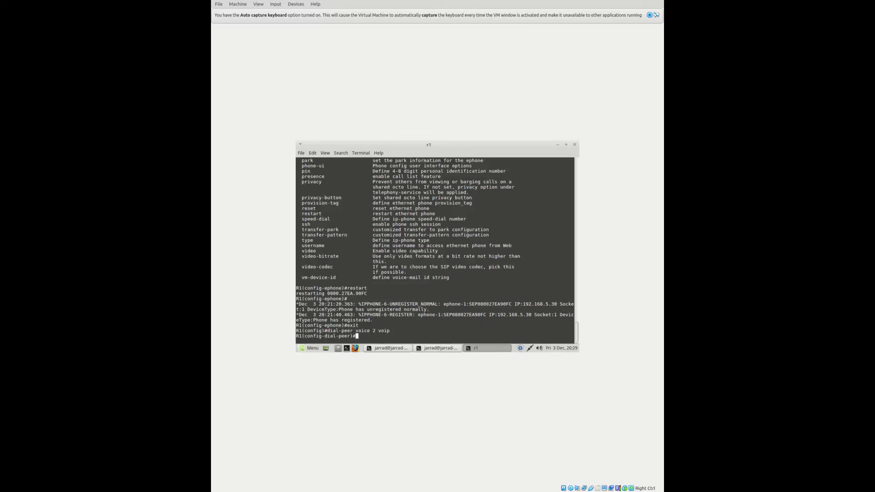
Set dial-peer 2's destination-pattern to 7946
{"action": "type", "text": "7946"}
{"action": "key", "text": "ctrl+a"}
{"action": "type", "text": "destination-pattern"}
{"action": "key", "text": "Return"}
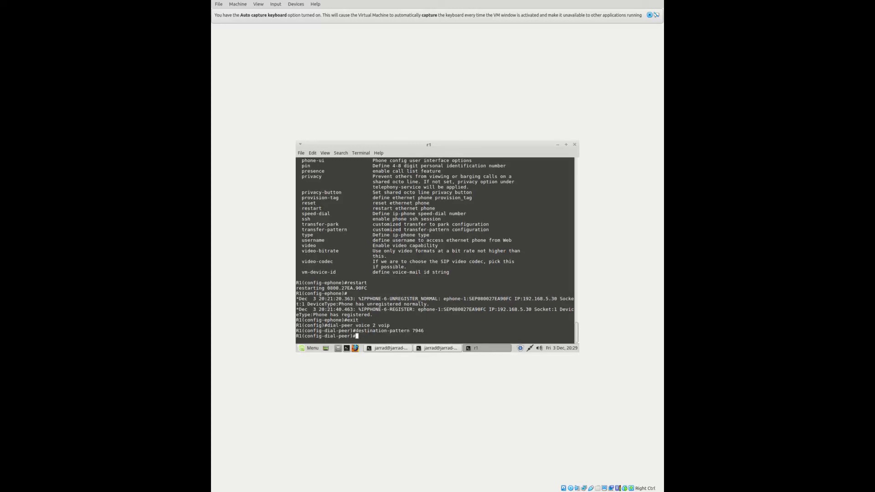
Enter 'session target ipv4 192.168.5.7', which R1 rejects as invalid input
{"action": "type", "text": "session target ipv4"}
{"action": "type", "text": "192.168.5.7"}
{"action": "key", "text": "Return"}
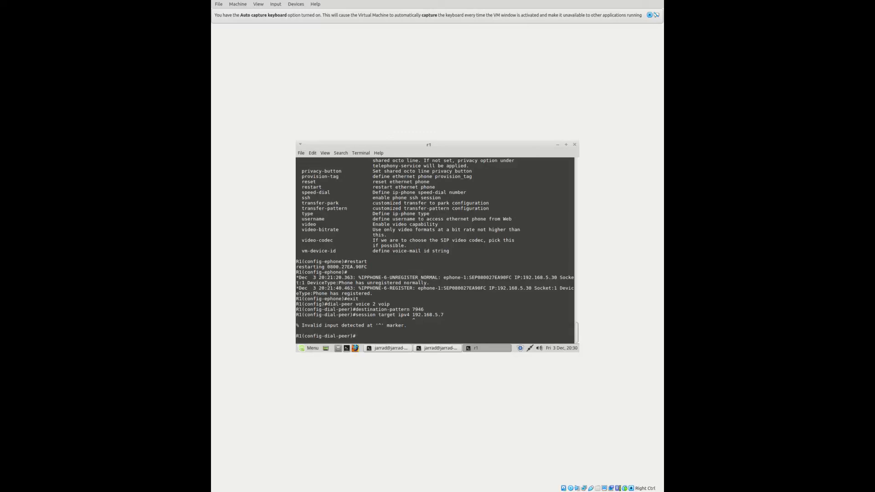
Correct the session target to 'session target ipv4:192.168.5.7'
{"action": "key", "text": "Up"}
{"action": "key", "text": "Left"}
{"action": "key", "text": "Left"}
{"action": "key", "text": "Left"}
{"action": "key", "text": "Left"}
{"action": "key", "text": "Left"}
{"action": "key", "text": "Left"}
{"action": "key", "text": "Left"}
{"action": "key", "text": "Left"}
{"action": "key", "text": "Left"}
{"action": "key", "text": "Left"}
{"action": "key", "text": "Left"}
{"action": "key", "text": "BackSpace"}
{"action": "type", "text": ":"}
{"action": "key", "text": "Return"}
Exit dial-peer mode and save R1's running configuration to startup-config
{"action": "type", "text": "exit"}
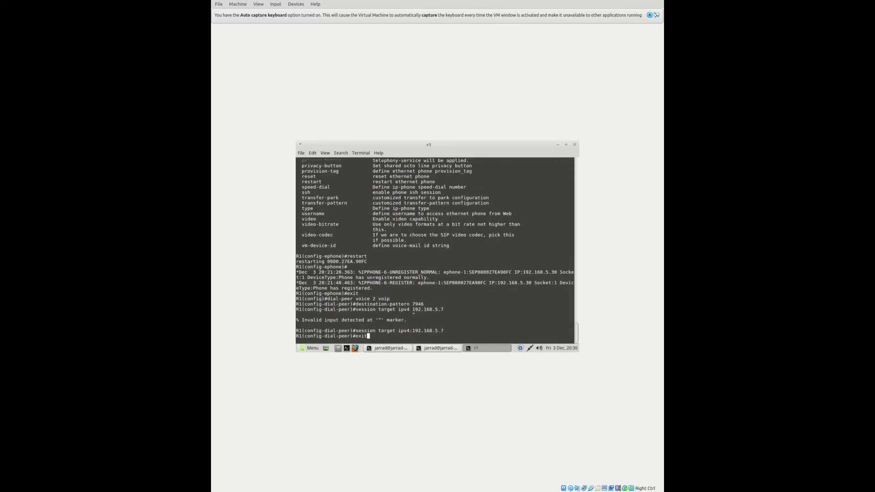
{"action": "key", "text": "Return"}
{"action": "type", "text": "do cop"}
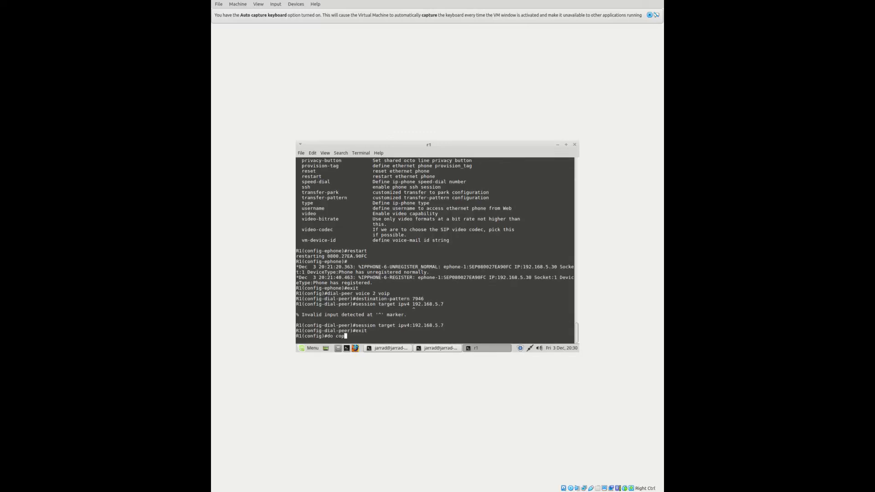
{"action": "type", "text": "y run start"}
{"action": "key", "text": "Return"}
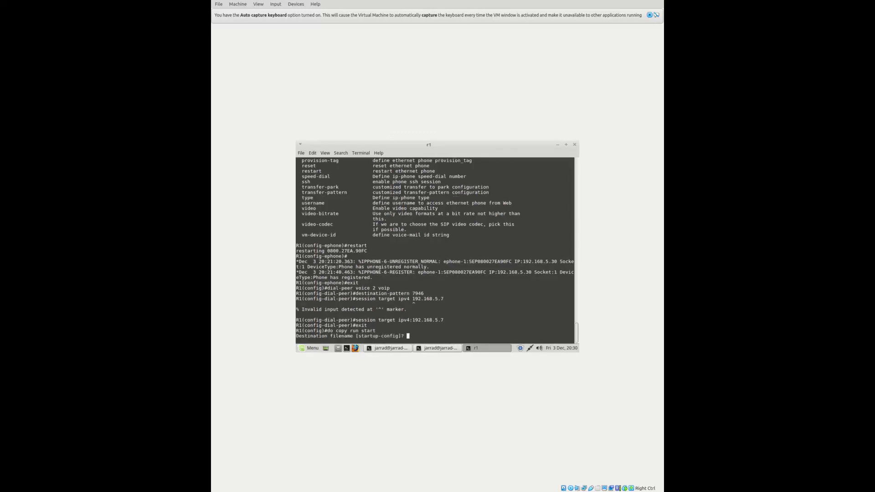
{"action": "key", "text": "Return"}
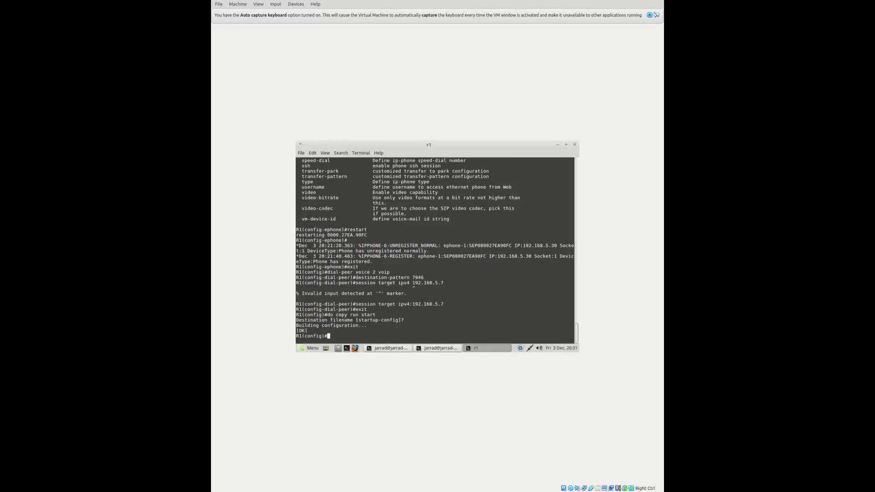
{"action": "type", "text": "do sh ip int bri"}
Run 'do sh ip int bri' to confirm FastEthernet0/0 is up at 192.168.5.6
{"action": "key", "text": "Return"}
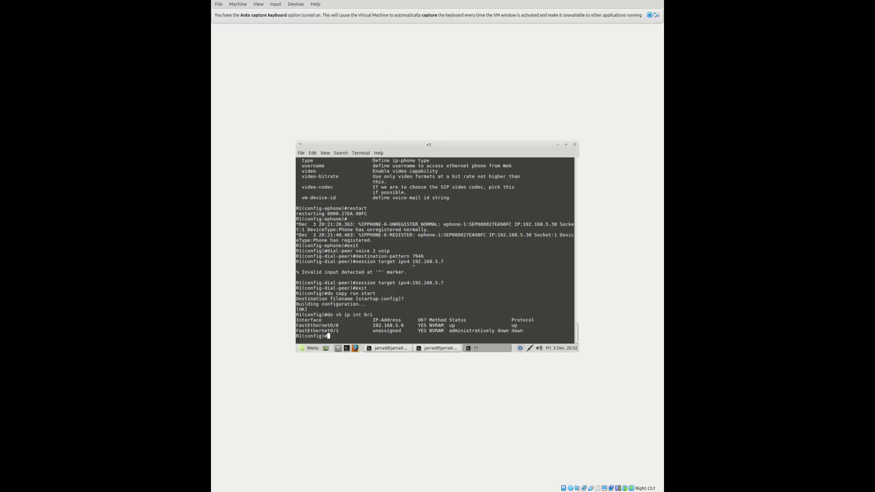
{"action": "scroll", "coordinate": [435, 249], "scroll_direction": "up", "scroll_amount": 1}
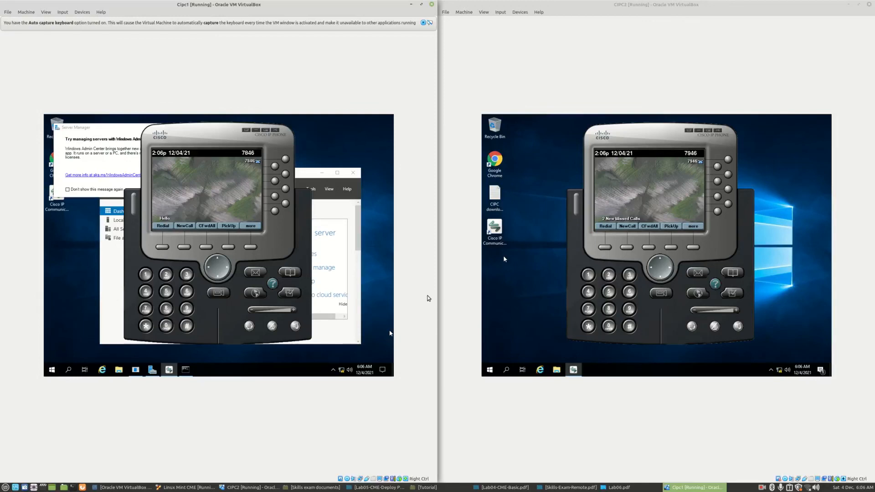
Dial extension 7946 from the 7846 phone, let it ring, then hang up
{"action": "left_click", "coordinate": [185, 226]}
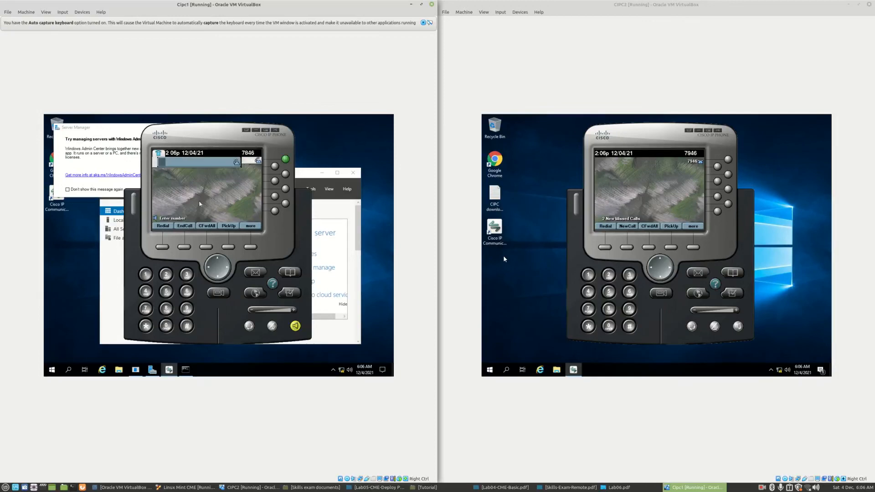
{"action": "left_click", "coordinate": [147, 309]}
{"action": "left_click", "coordinate": [185, 309]}
{"action": "left_click", "coordinate": [146, 293]}
{"action": "left_click", "coordinate": [187, 292]}
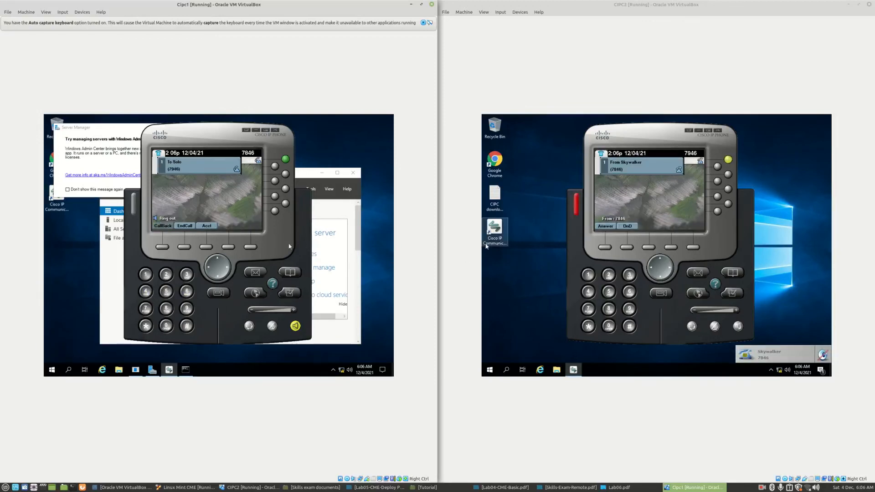
{"action": "left_click", "coordinate": [182, 228]}
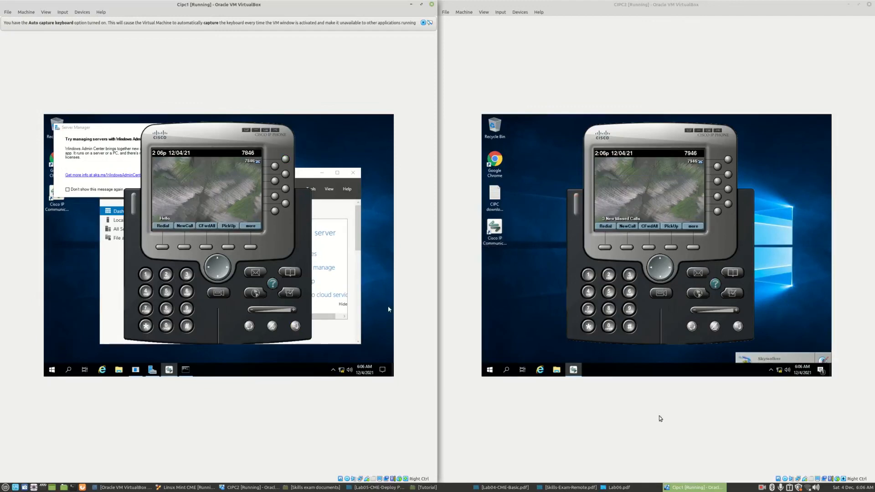
{"action": "left_click", "coordinate": [762, 487]}
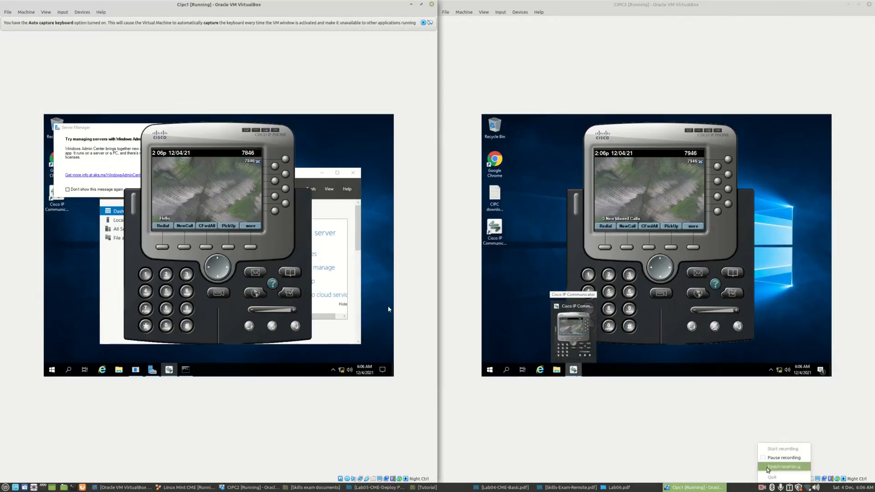